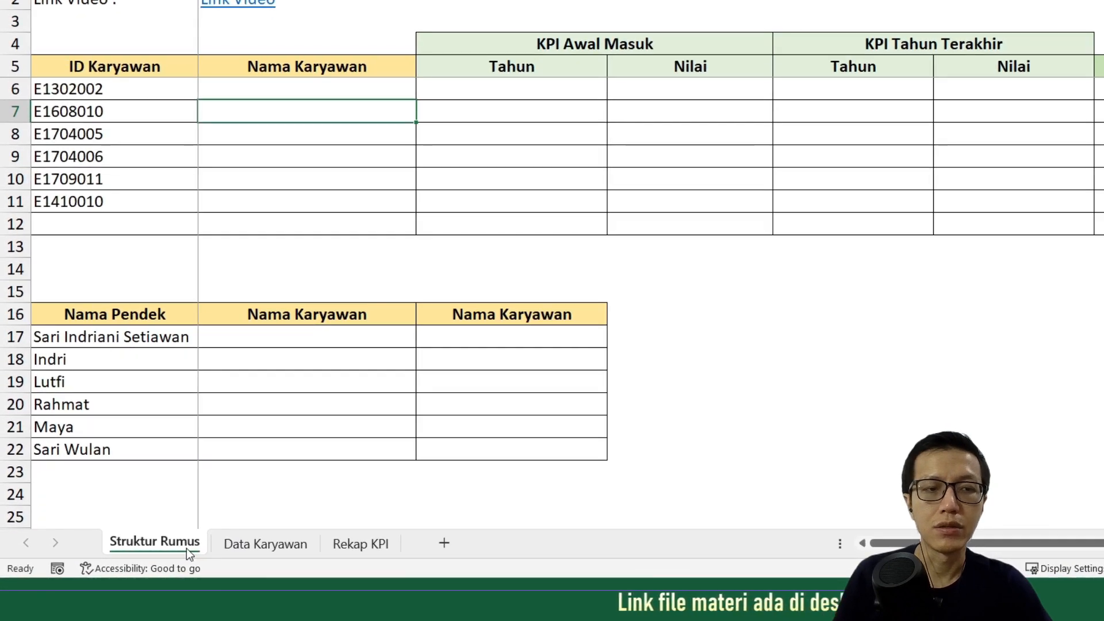
- Look through the Struktur Rumus, Data Karyawan and Rekap KPI sheets to see the lookup table and its source data
left_click(265, 545)
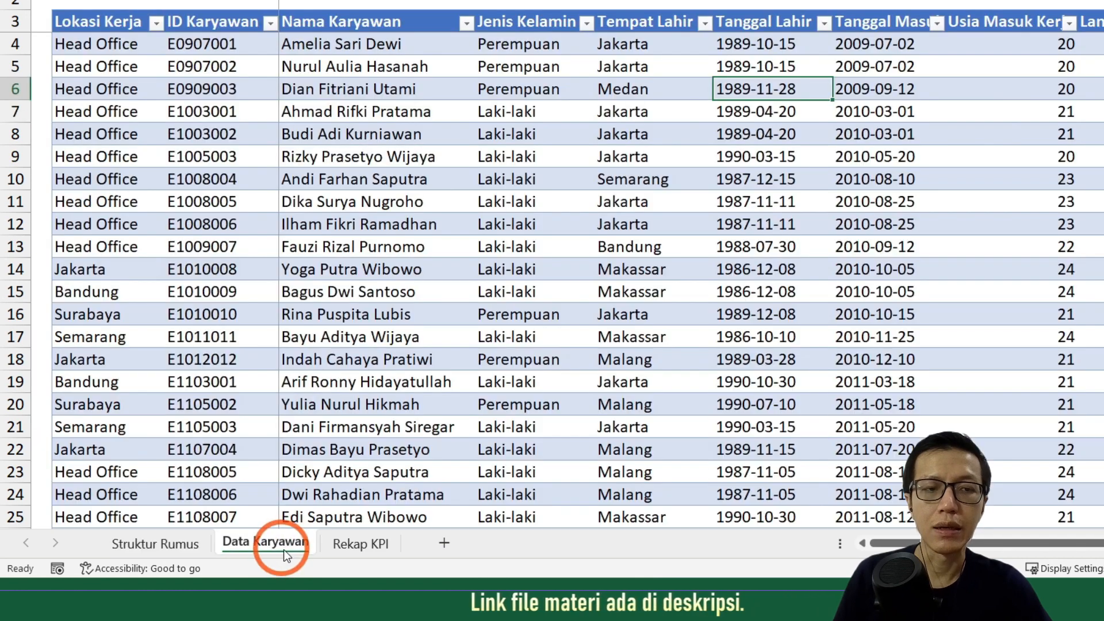
left_click(362, 545)
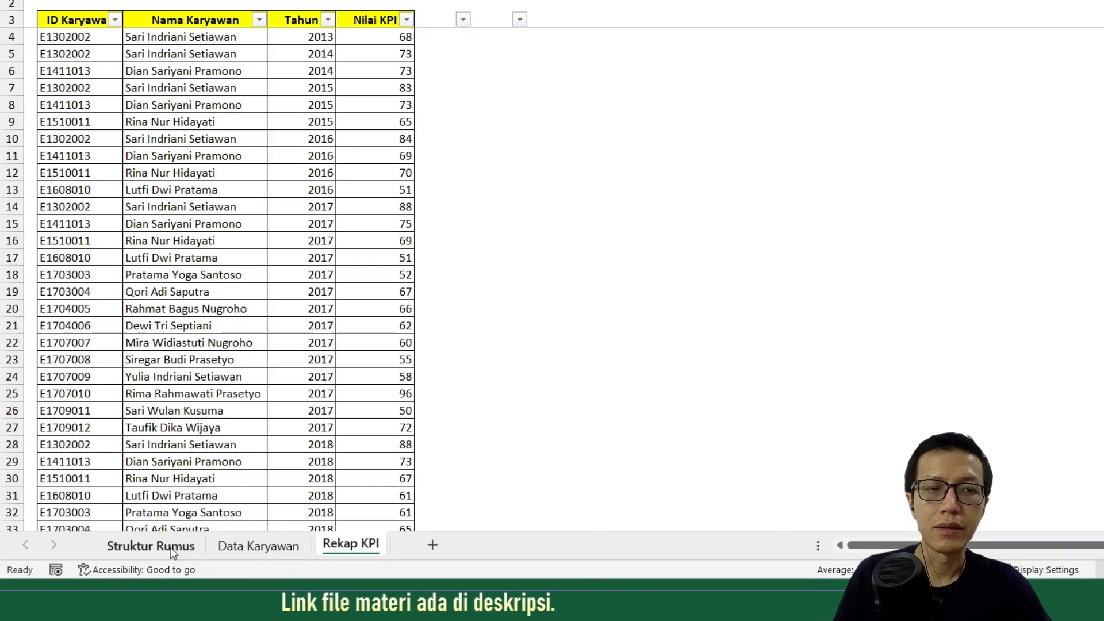
left_click(171, 551)
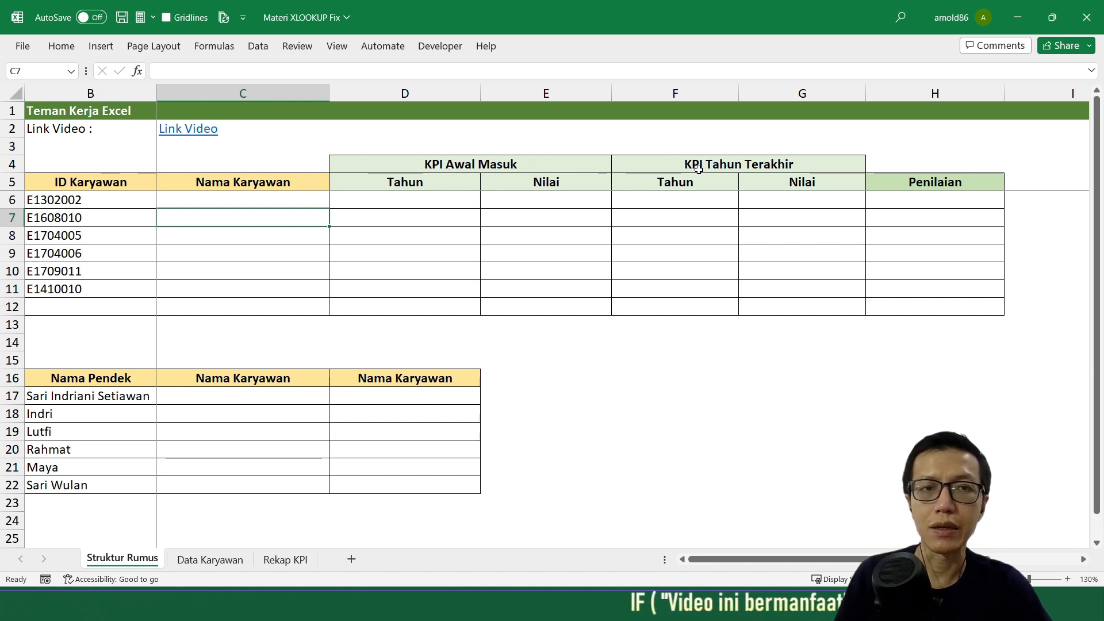
left_click(210, 559)
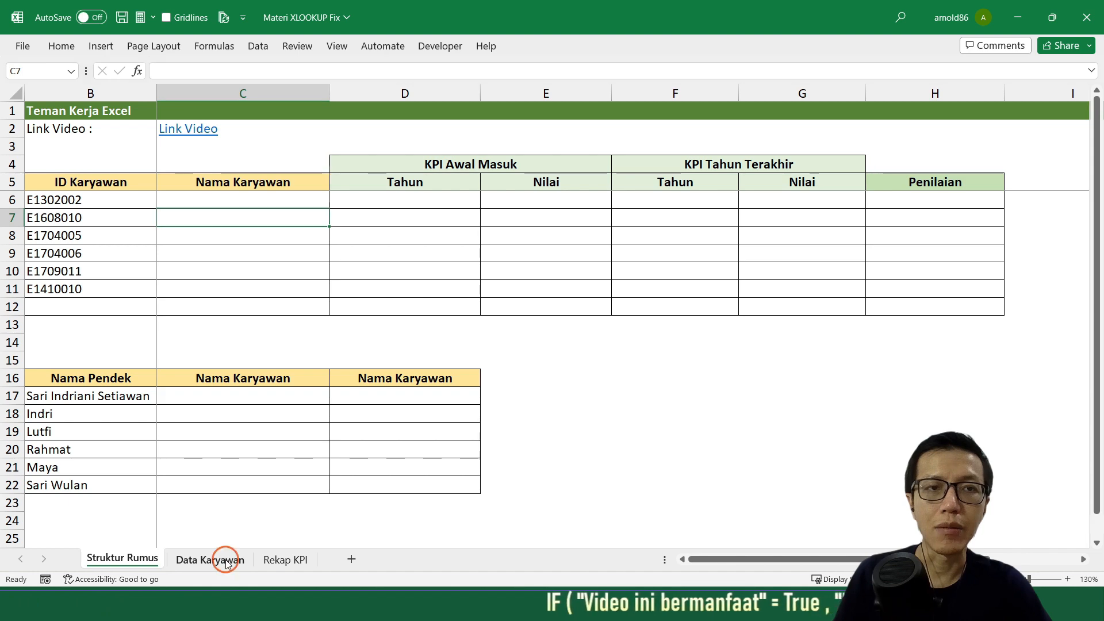
left_click(299, 93)
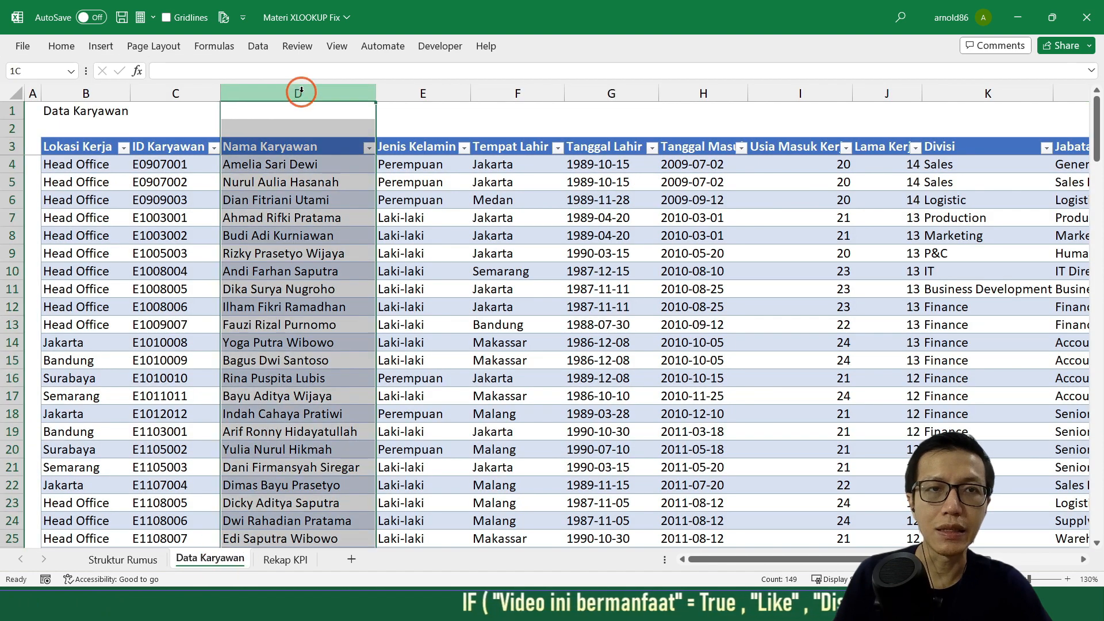
left_click(284, 559)
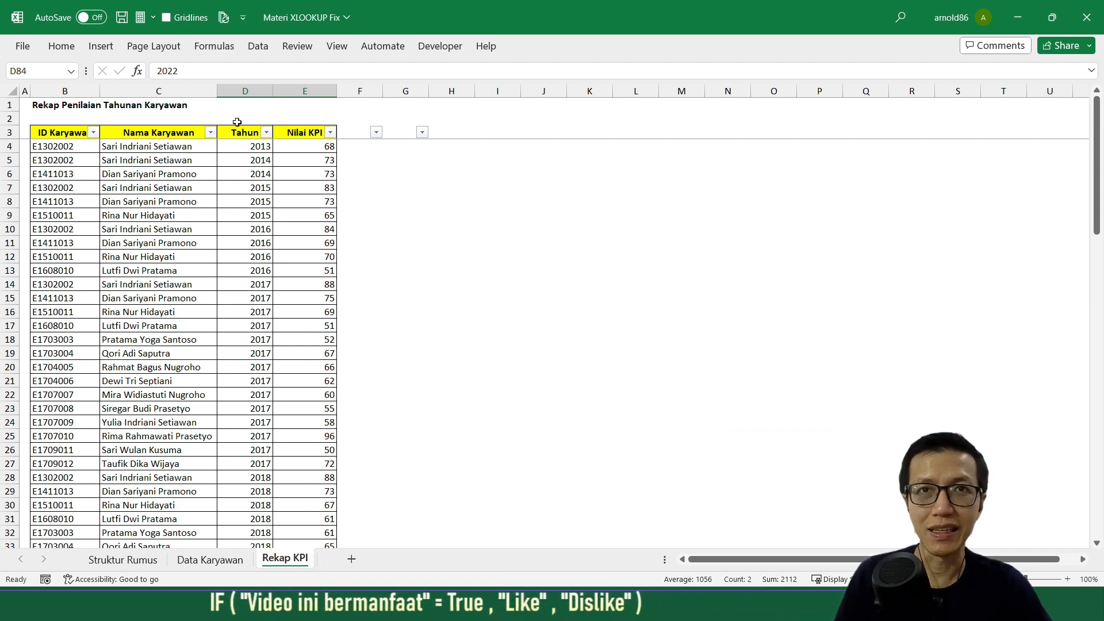
- On the Struktur Rumus sheet, start an XLOOKUP formula in C6 with $B6 as the lookup value
left_click(130, 567)
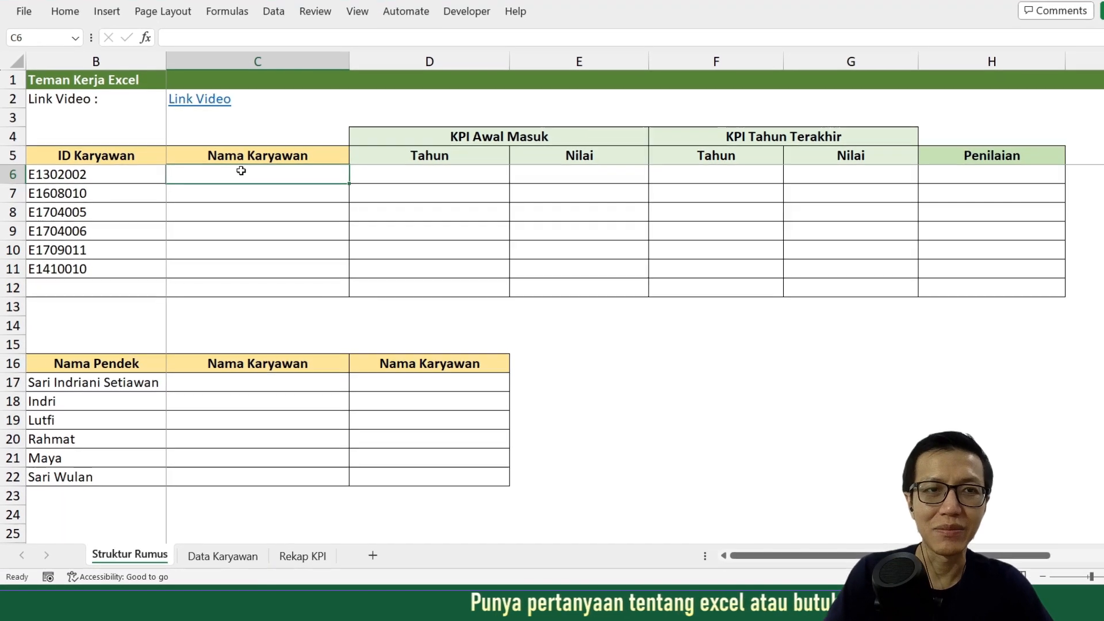
type("xl")
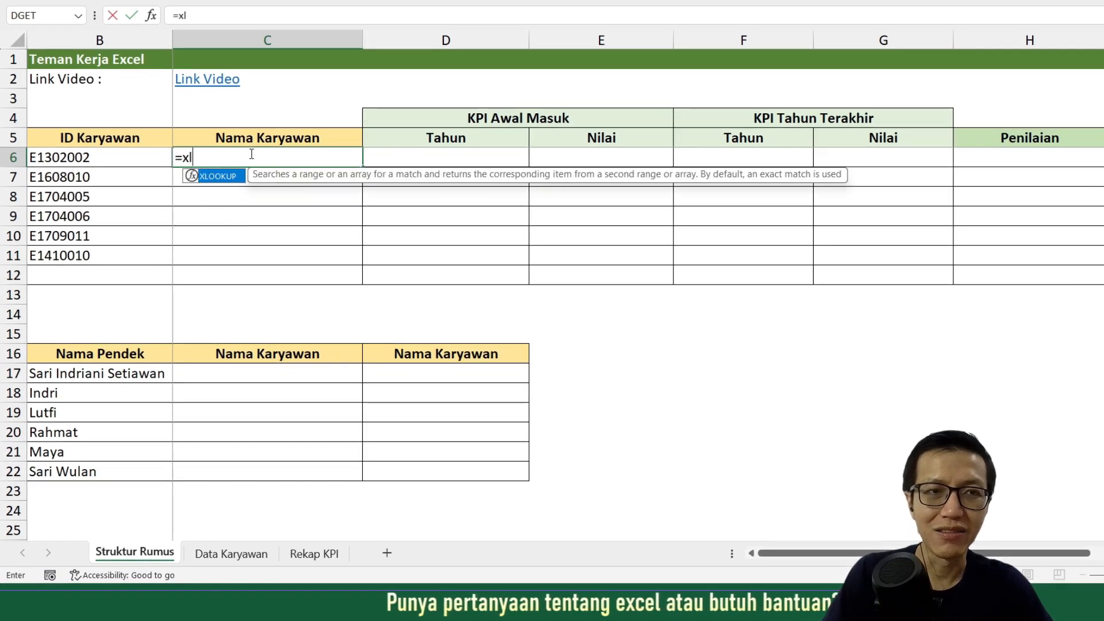
type("o")
key("Tab")
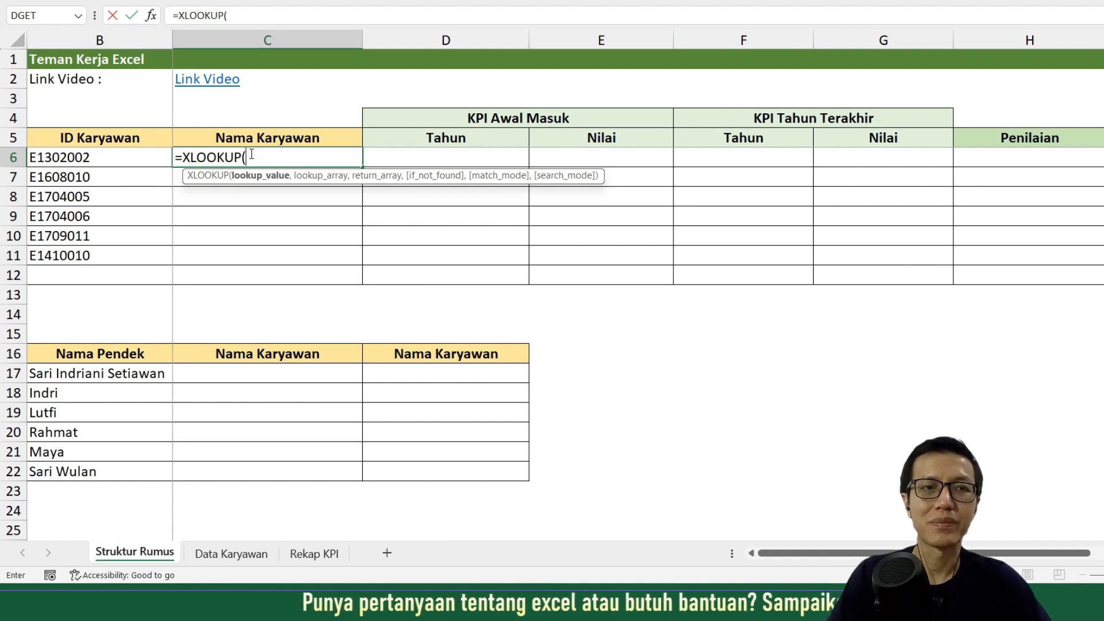
left_click(121, 157)
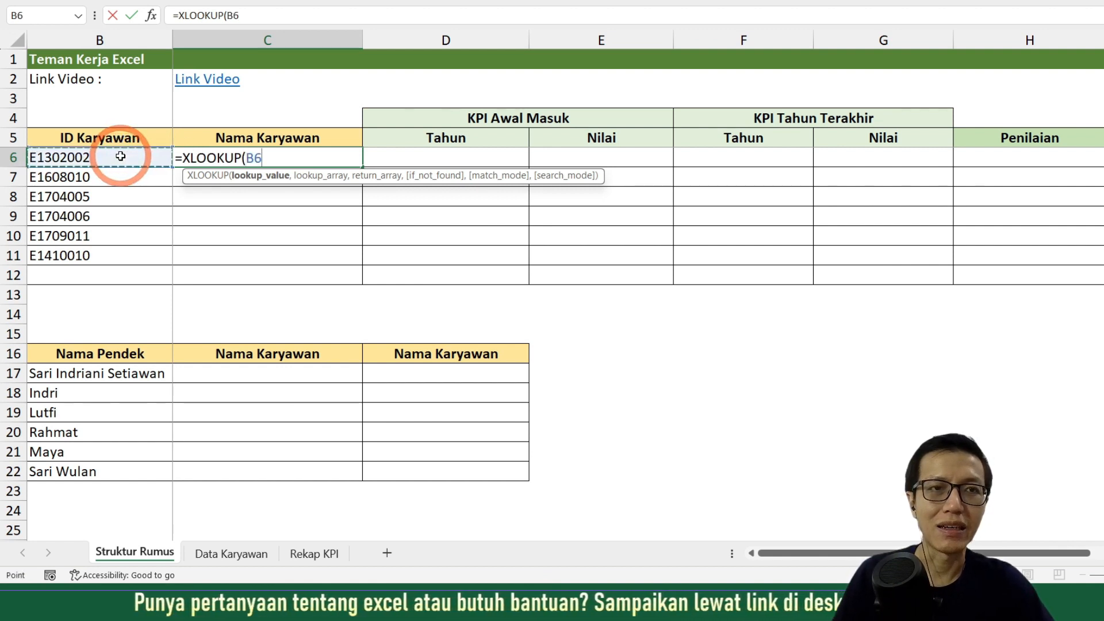
key("F4")
key("F4")
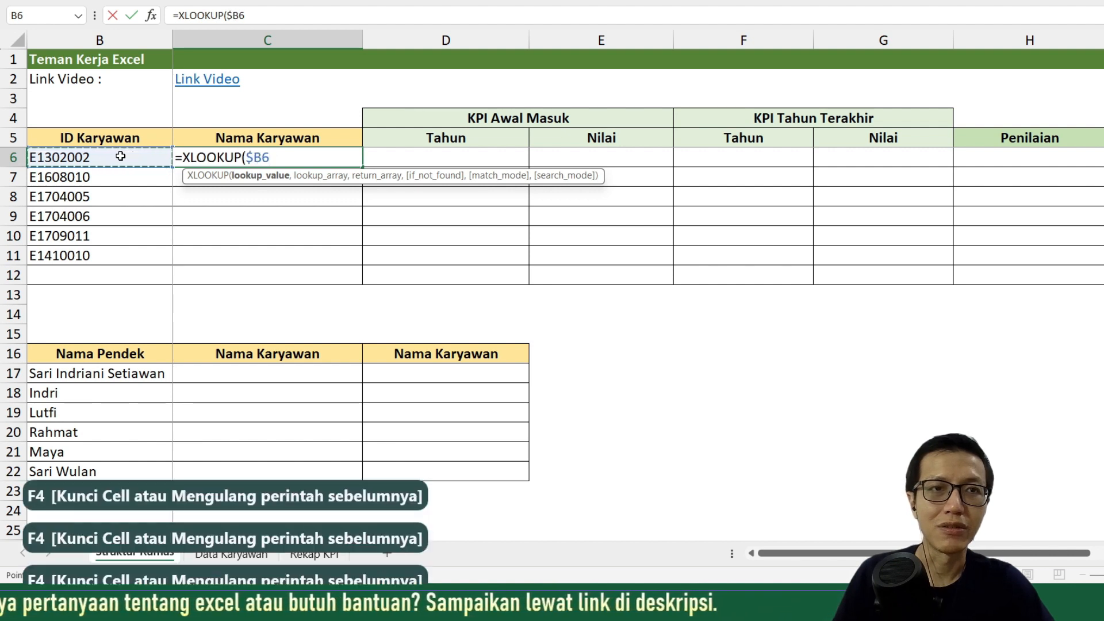
type(",")
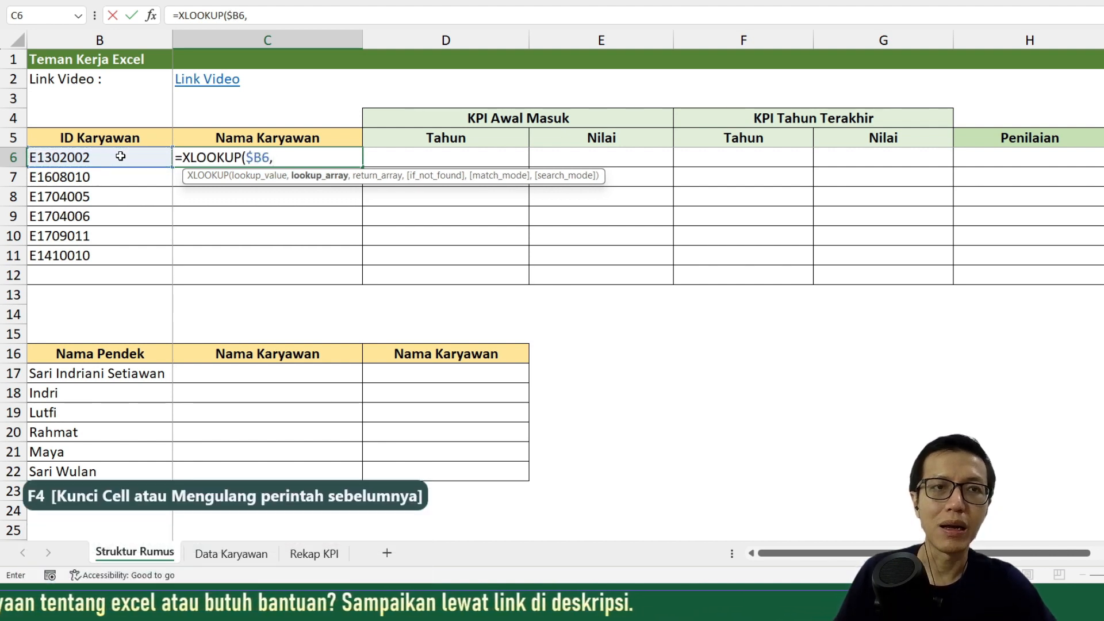
- Set 'Data Karyawan'!$C:$C as the formula's lookup array and 'Data Karyawan'!$D:$D as its return array
left_click(227, 556)
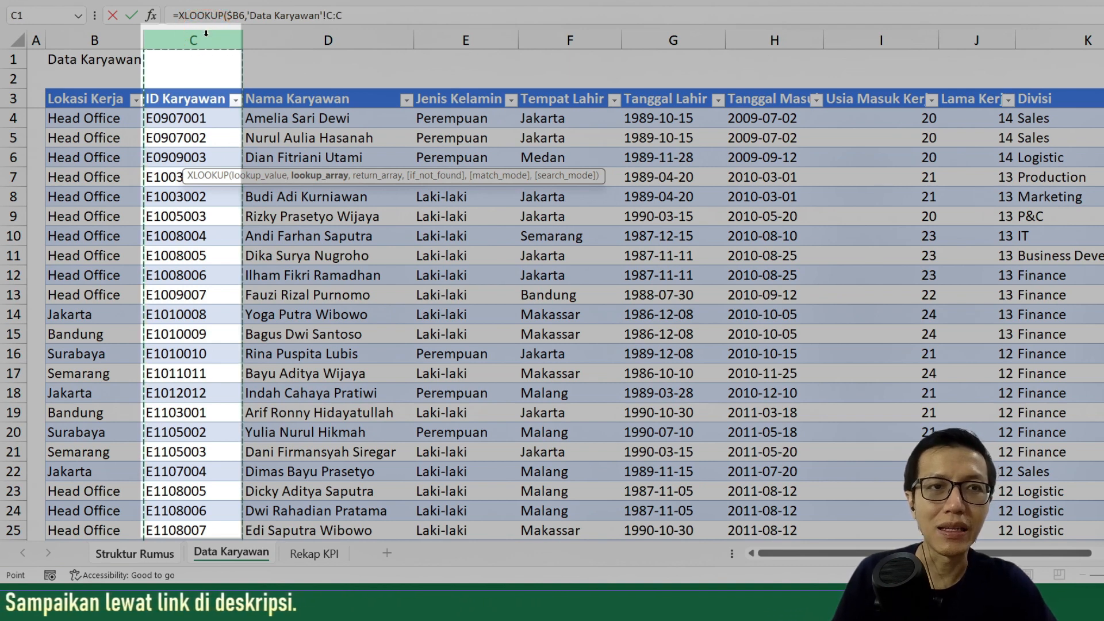
key("F4")
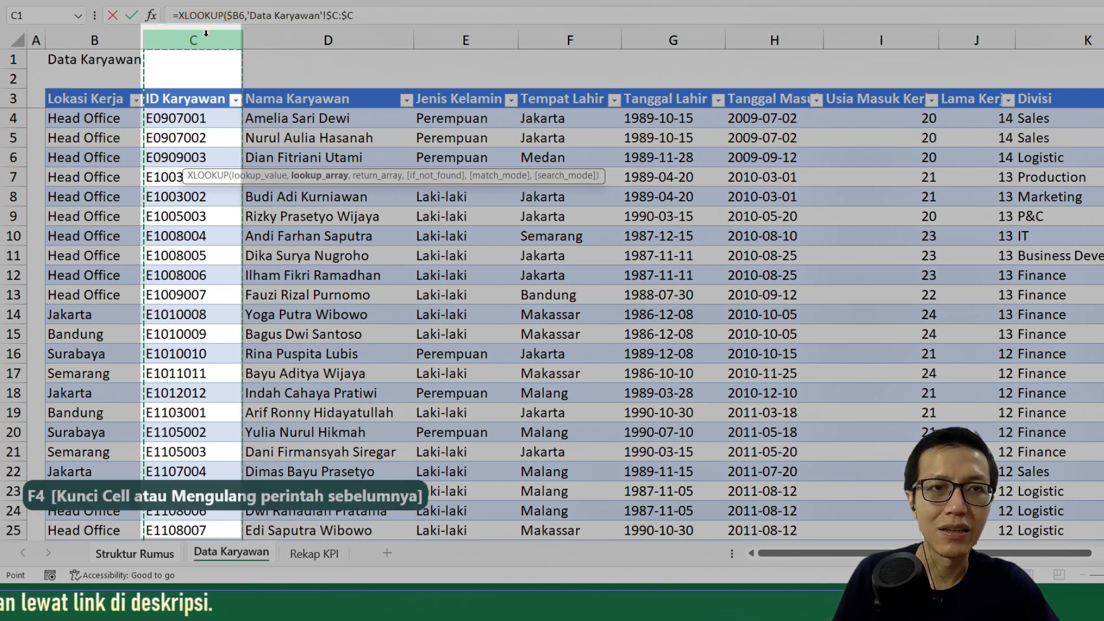
type(",")
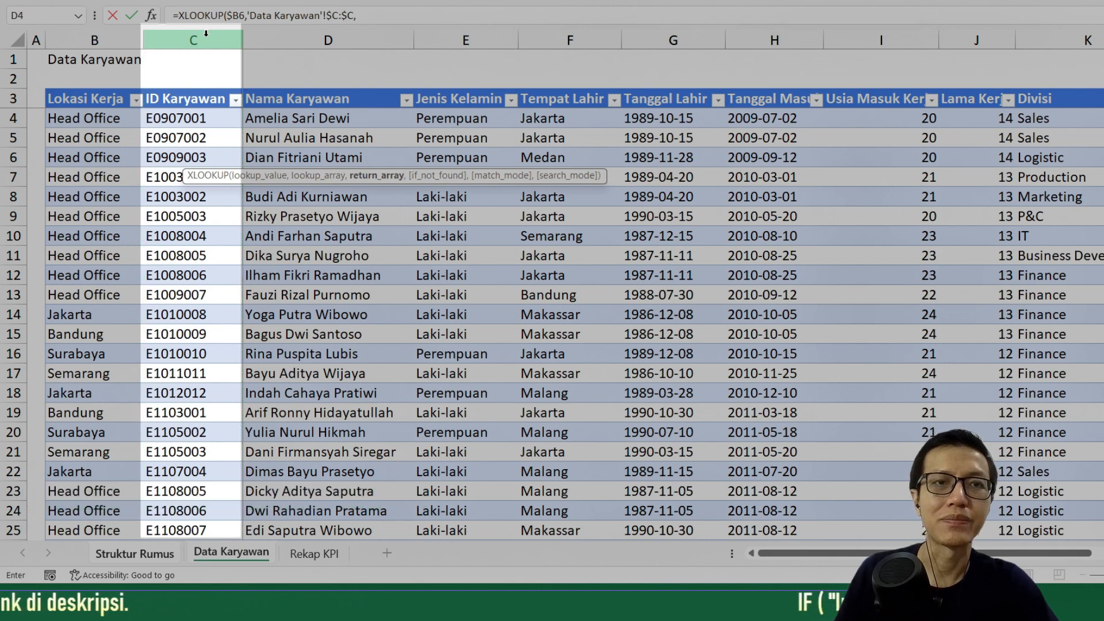
left_click(302, 41)
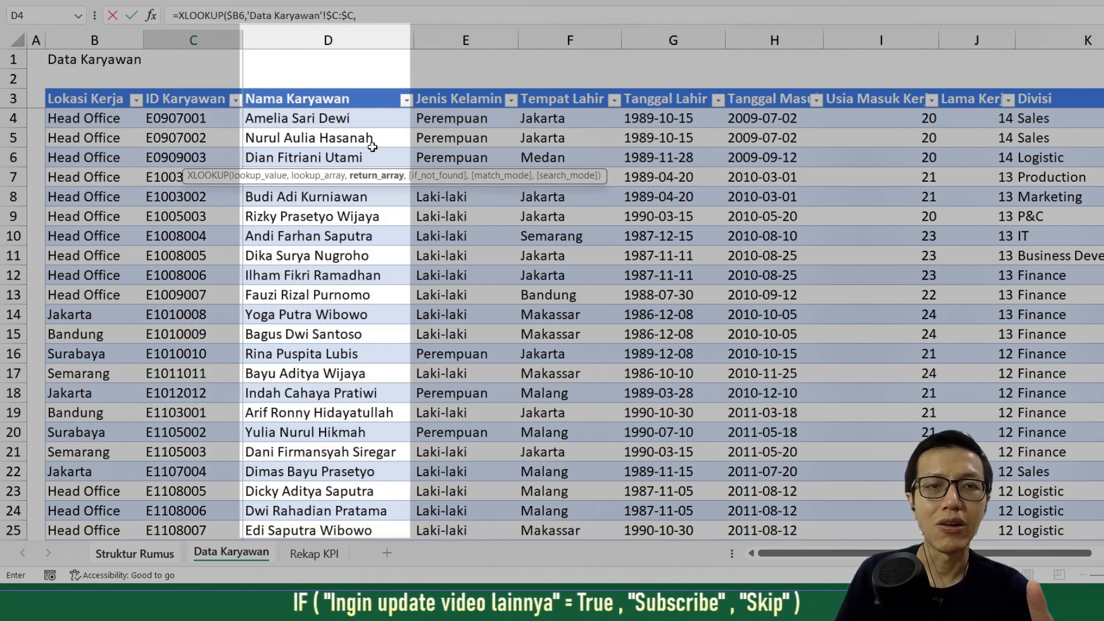
left_click(336, 37)
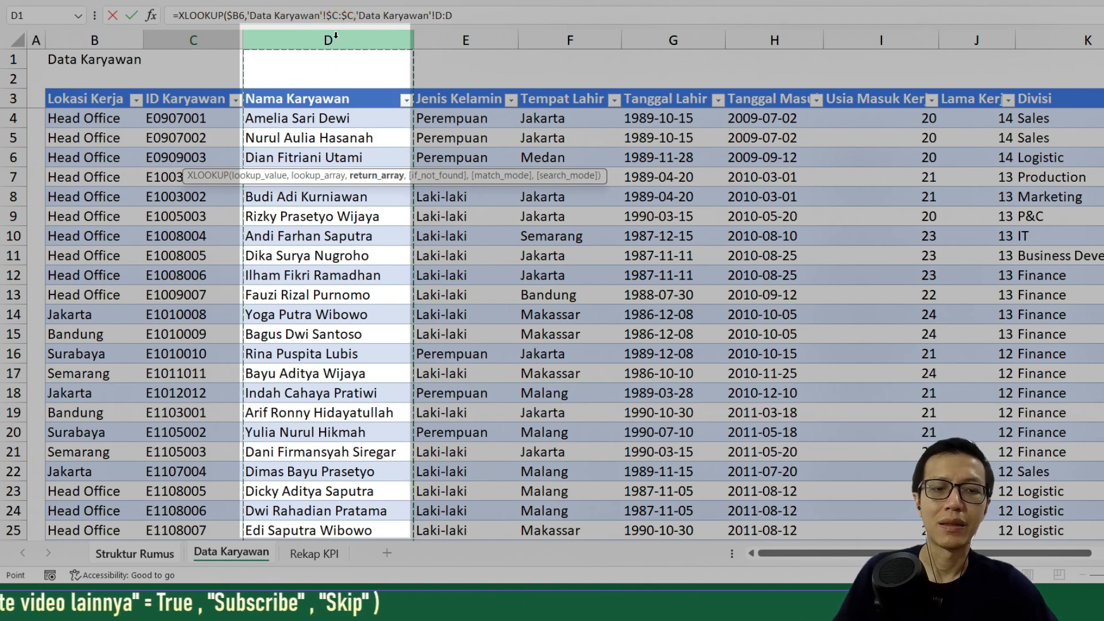
key("F4")
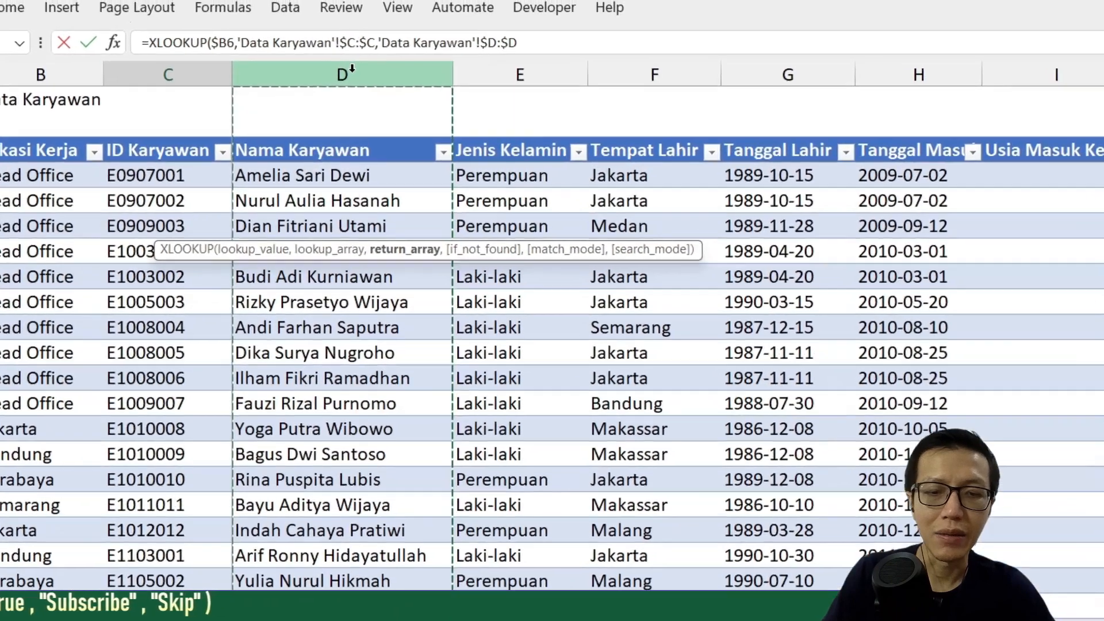
- Complete the formula with "ID tidak ditemukan" as the not-found text, match mode 0 and search mode 1
type(",\"ID tidak ditemukan")
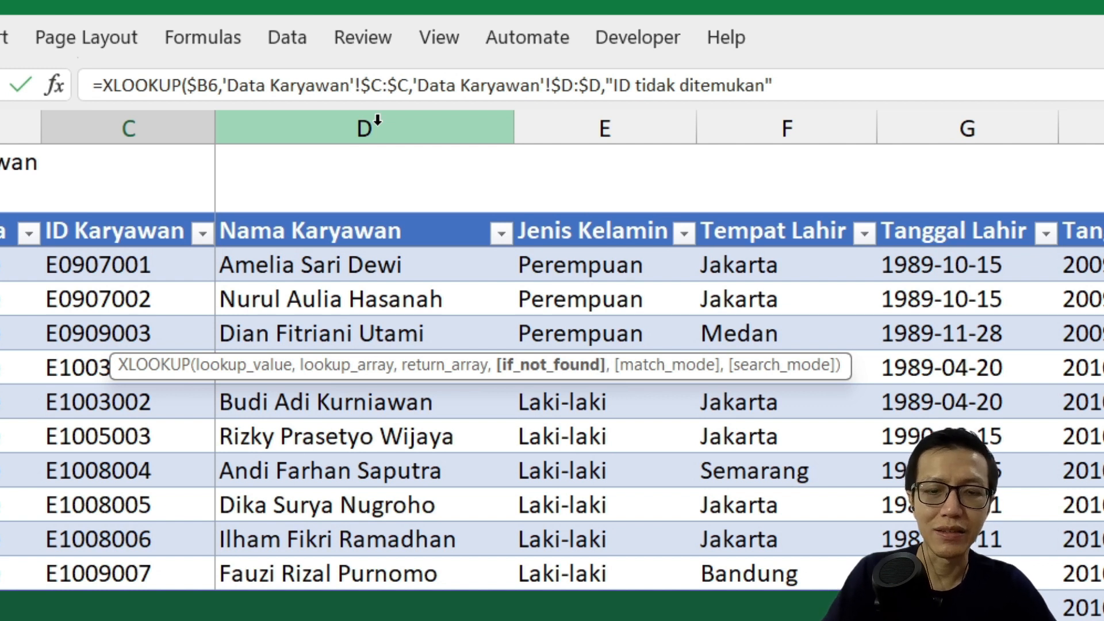
type(",0")
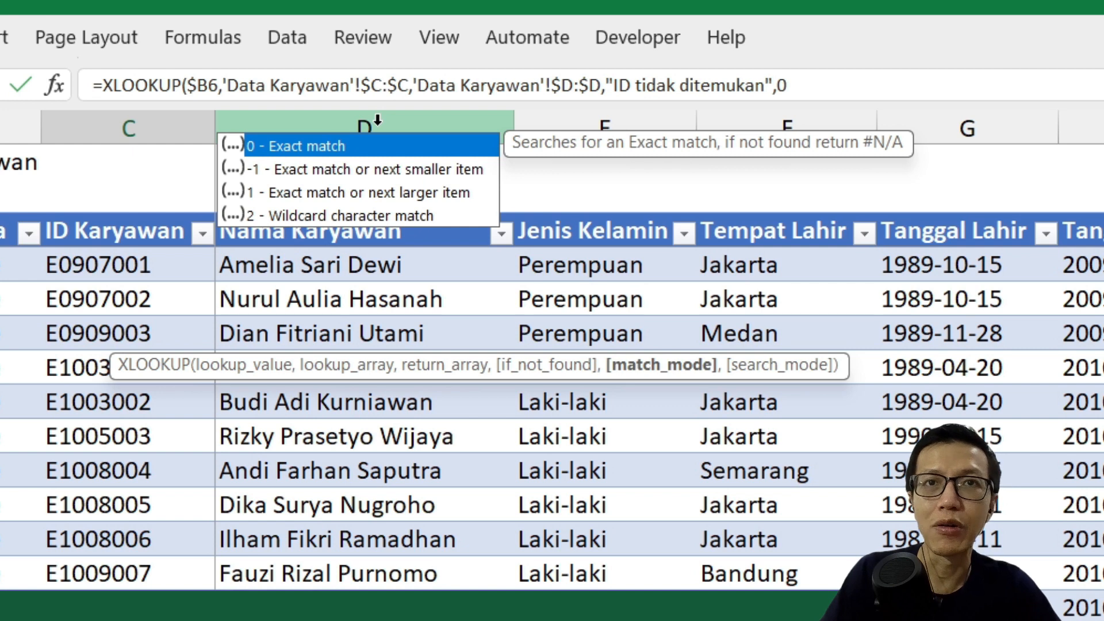
type(",")
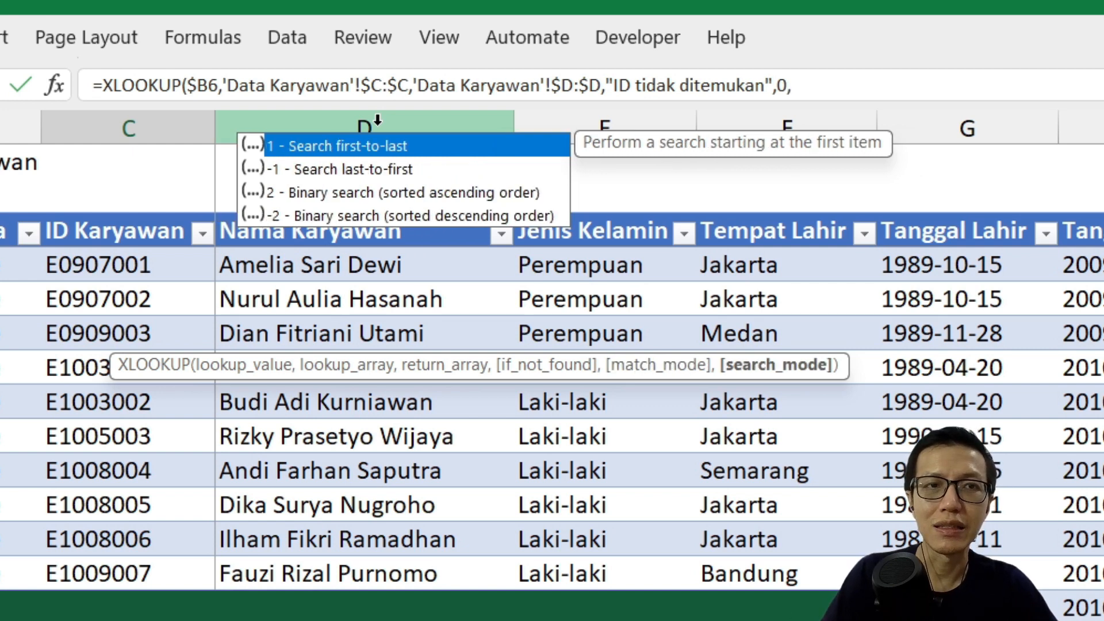
type("1")
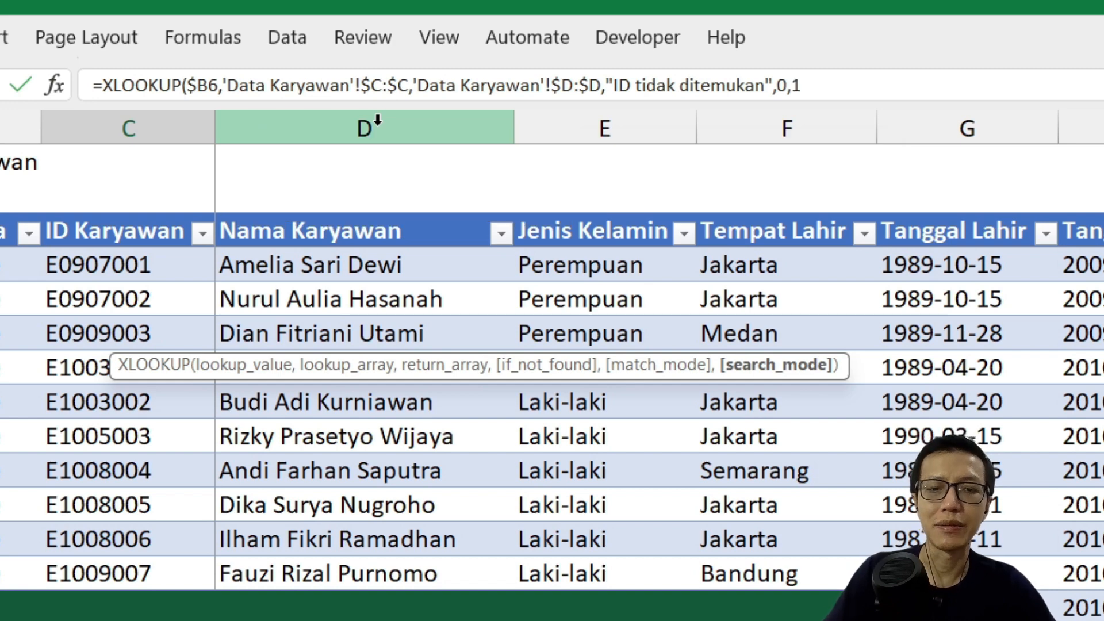
type(")")
key("Return")
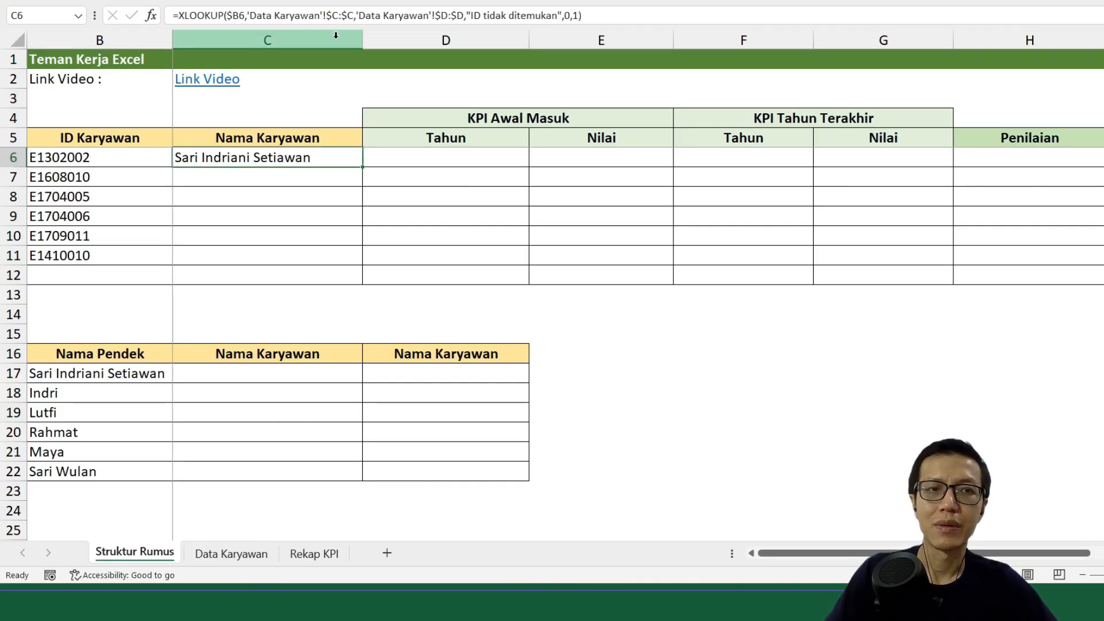
- Copy the XLOOKUP formula from C6 down through C11
key("shift+Down")
key("shift+Down")
key("shift+Down")
key("shift+Down")
key("shift+Down")
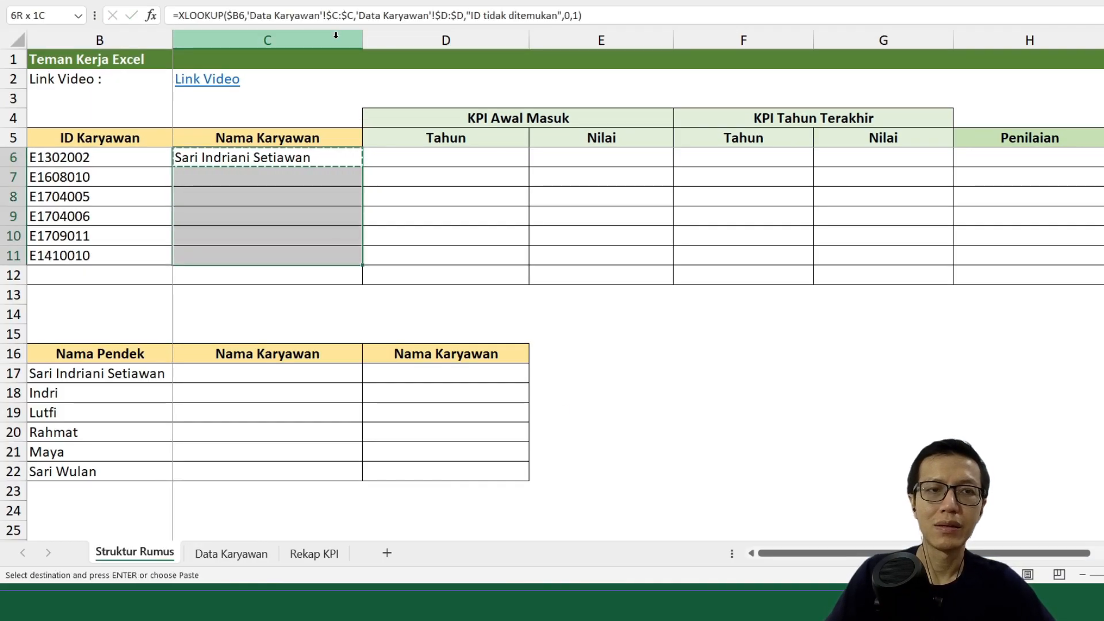
key("ctrl+v")
- Remove the optional arguments from the C6 formula, leaving =XLOOKUP($B6,'Data Karyawan'!$C:$C,'Data Karyawan'!$D:$D)
left_click(299, 159)
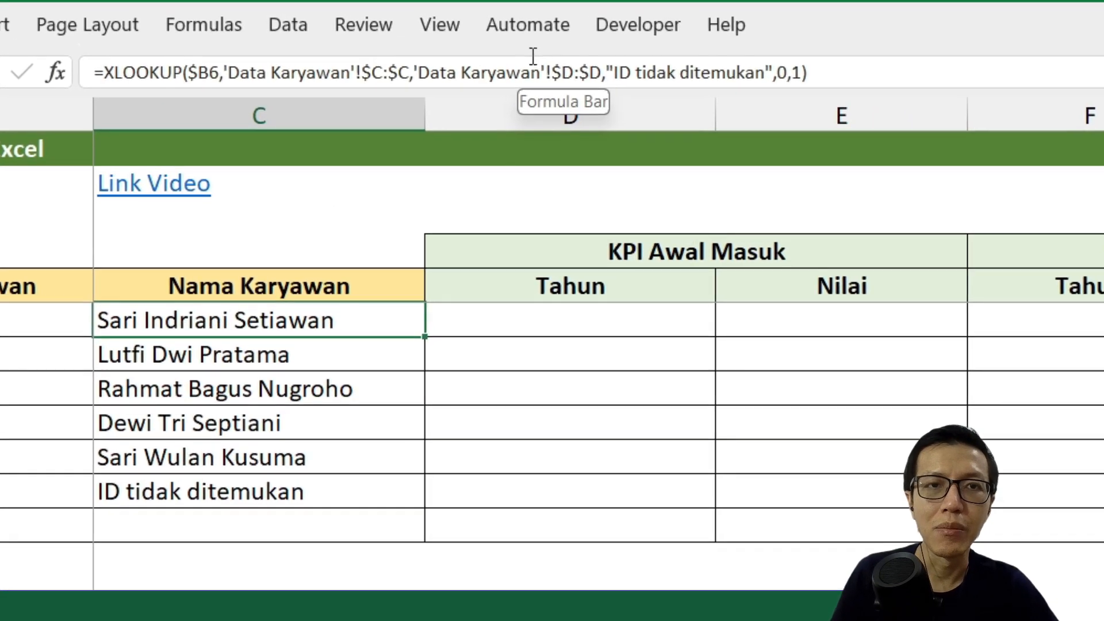
left_click_drag(603, 73, 793, 96)
key("BackSpace")
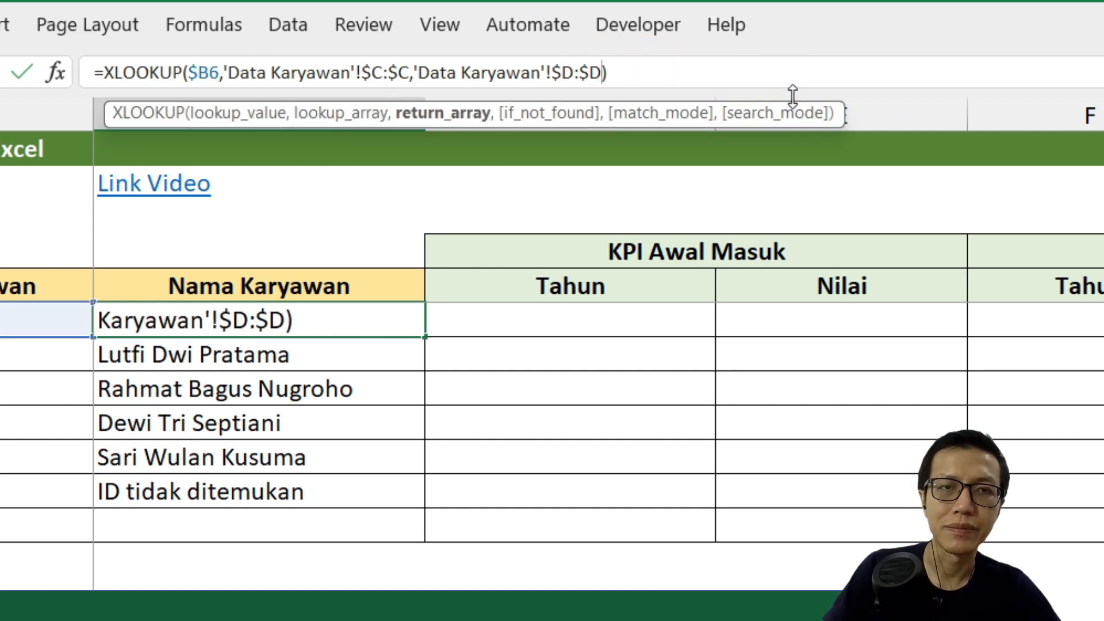
key("Return")
key("Up")
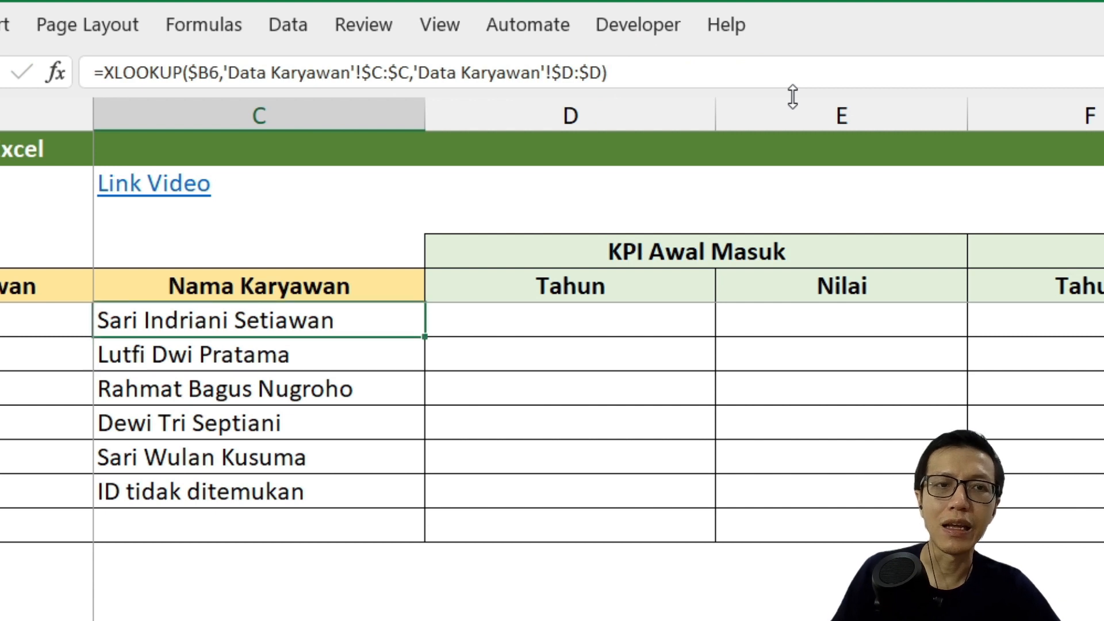
- Remove the not-found text, match mode and search mode from the C7 formula, keeping only the three required arguments
key("Down")
left_click(608, 75)
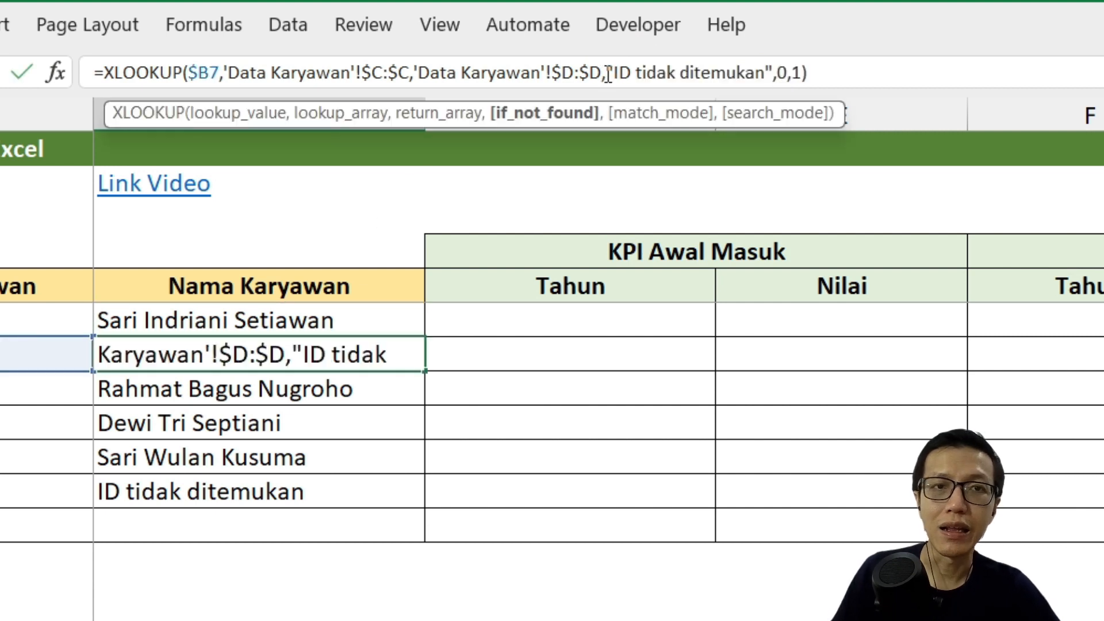
left_click(803, 75, "shift")
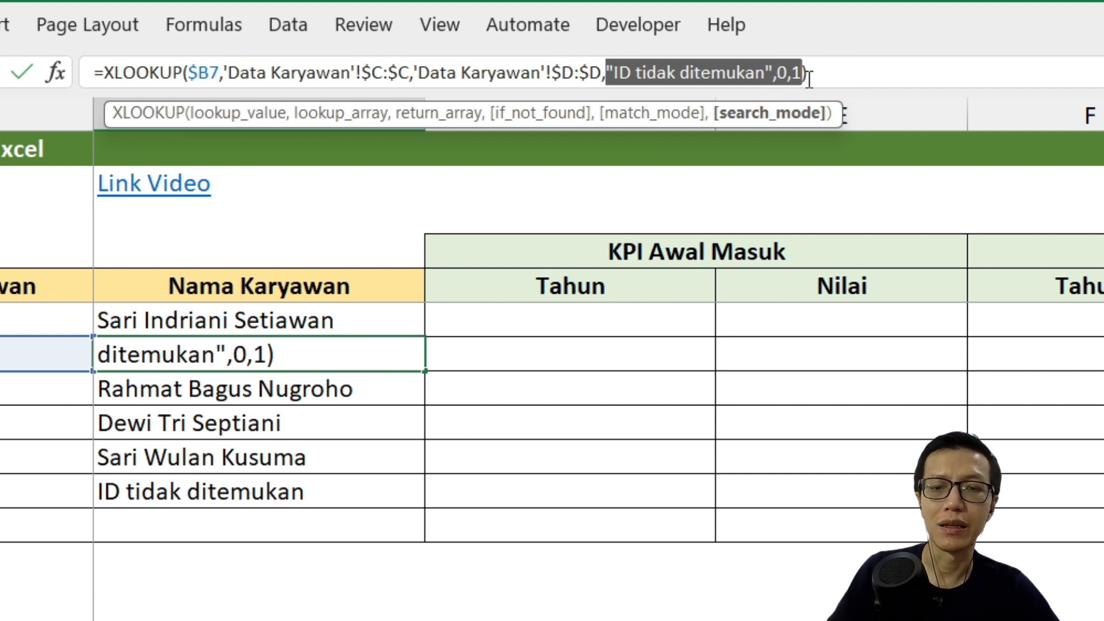
key("BackSpace")
key("BackSpace")
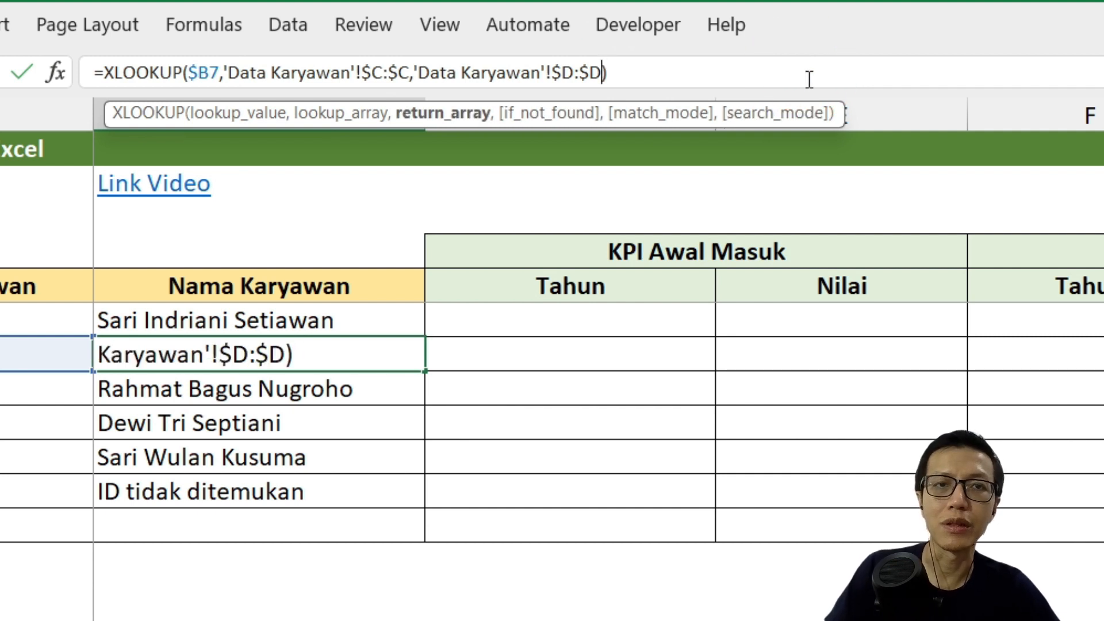
key("Return")
key("Up")
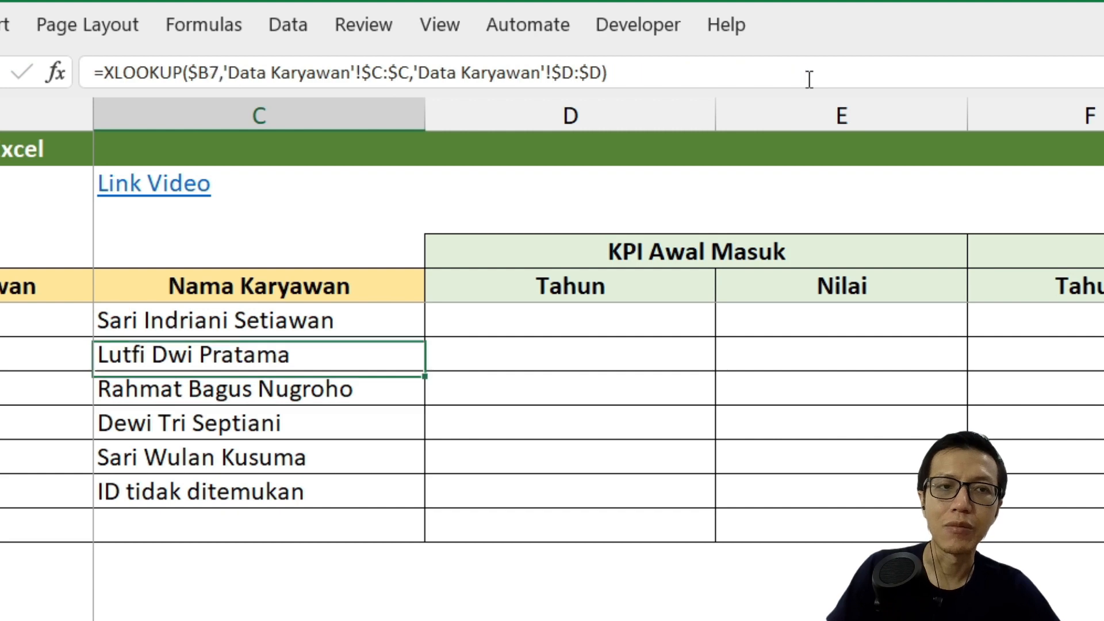
- Copy the shortened XLOOKUP formula from C7 down through C11
key("ctrl+c")
key("Down")
key("ctrl+shift+Down")
key("ctrl+v")
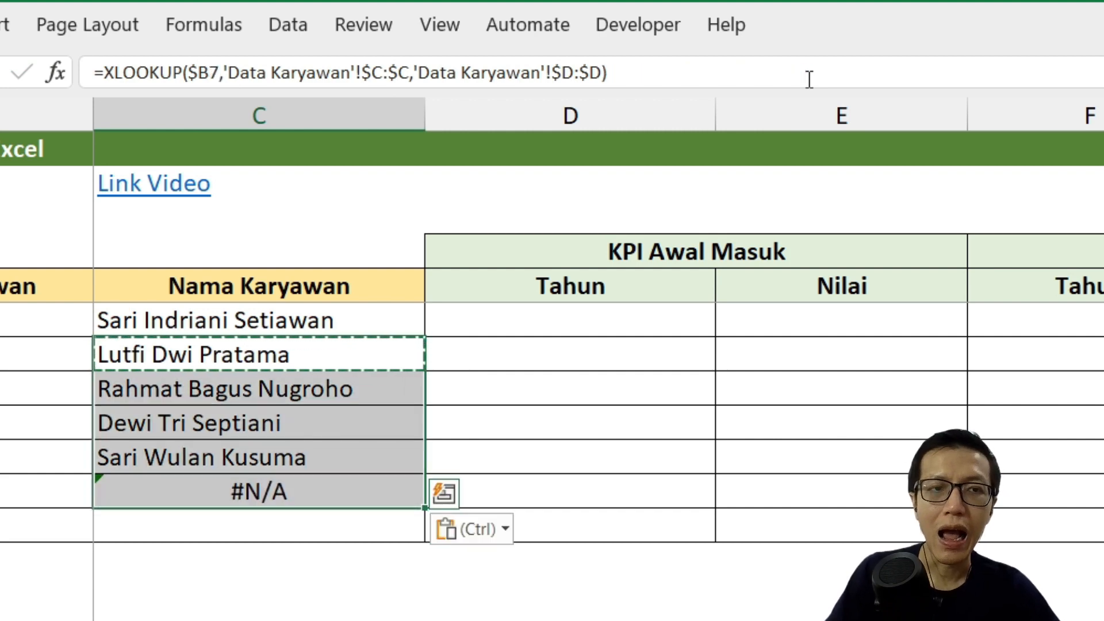
key("Escape")
- Check the employee ID in B11 against the Data Karyawan sheet and inspect the formula in C11
left_click(5, 486)
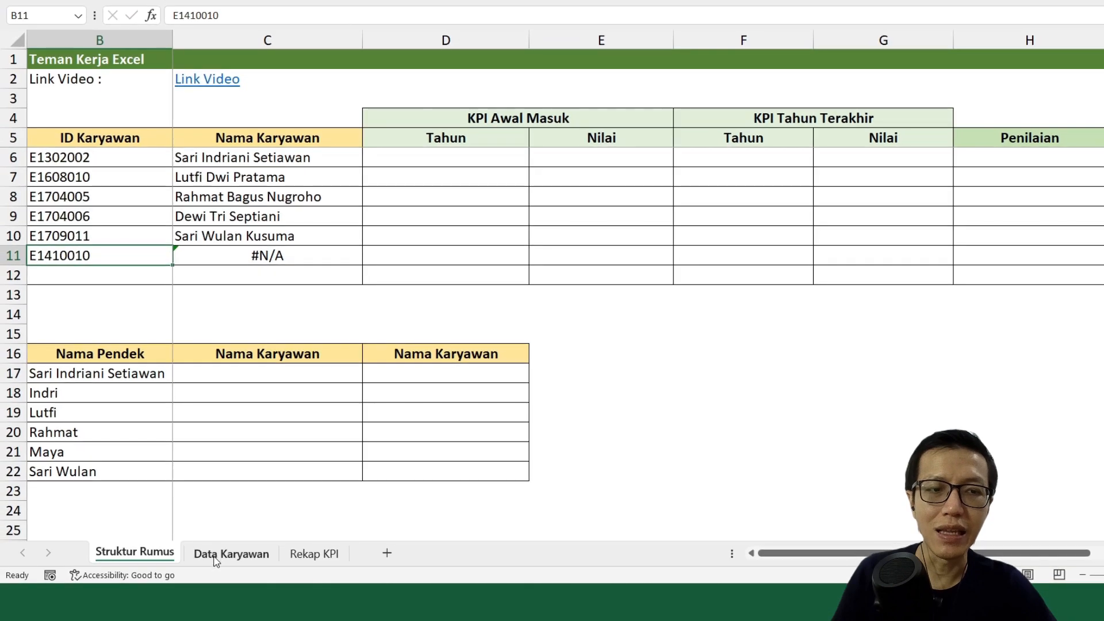
left_click(230, 553)
left_click(154, 562)
left_click(263, 257)
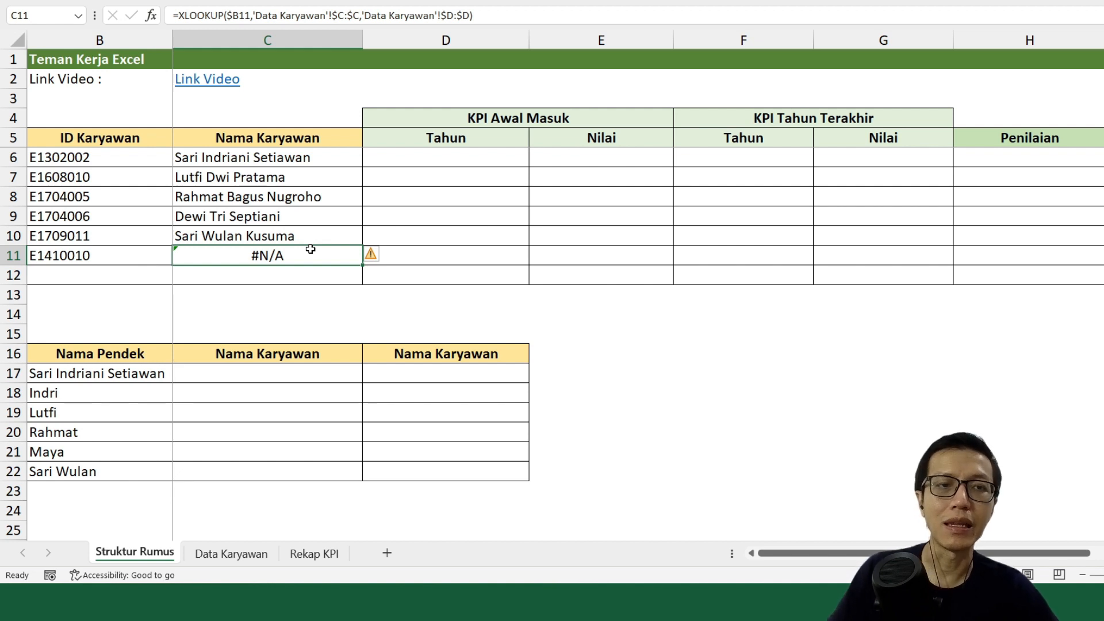
- Undo pasting the shortened formula down to C11
key("ctrl+z")
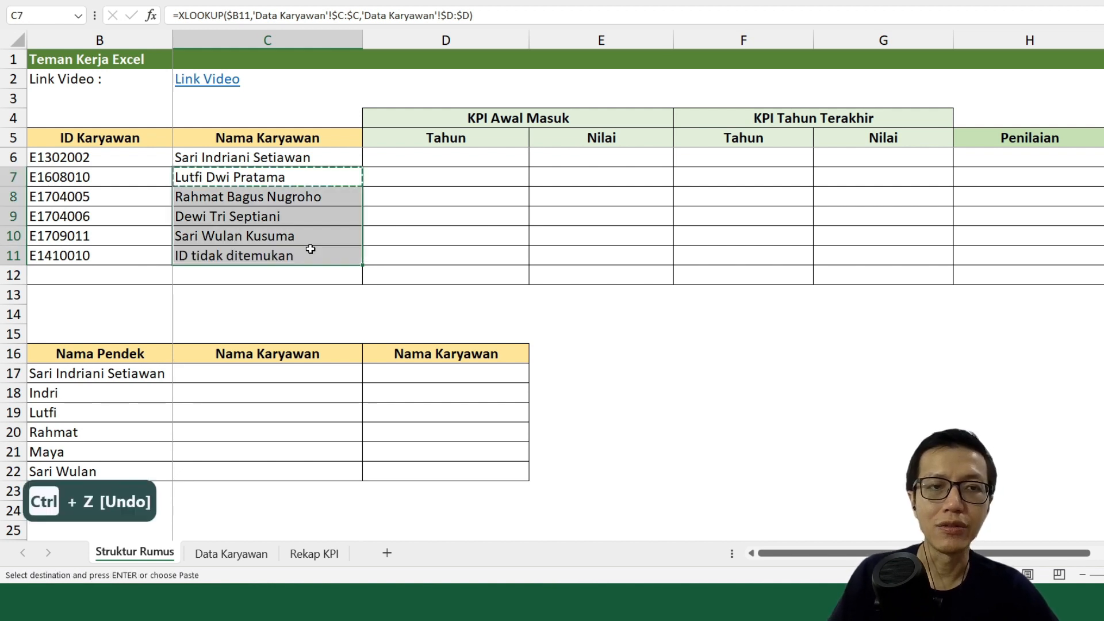
- Undo the last change to the name formulas, cancel the pending copy and select cell D6
key("ctrl+z")
key("Escape")
key("Up")
key("Right")
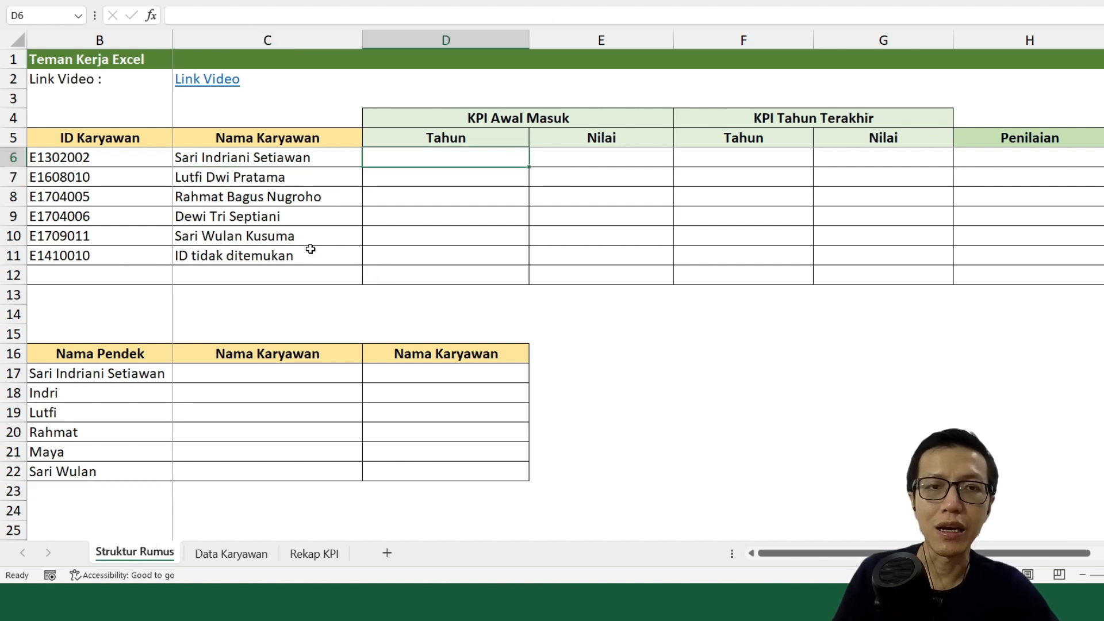
- Filter the Nama Karyawan column on the Rekap KPI sheet to a single employee by searching for their first name
left_click(315, 553)
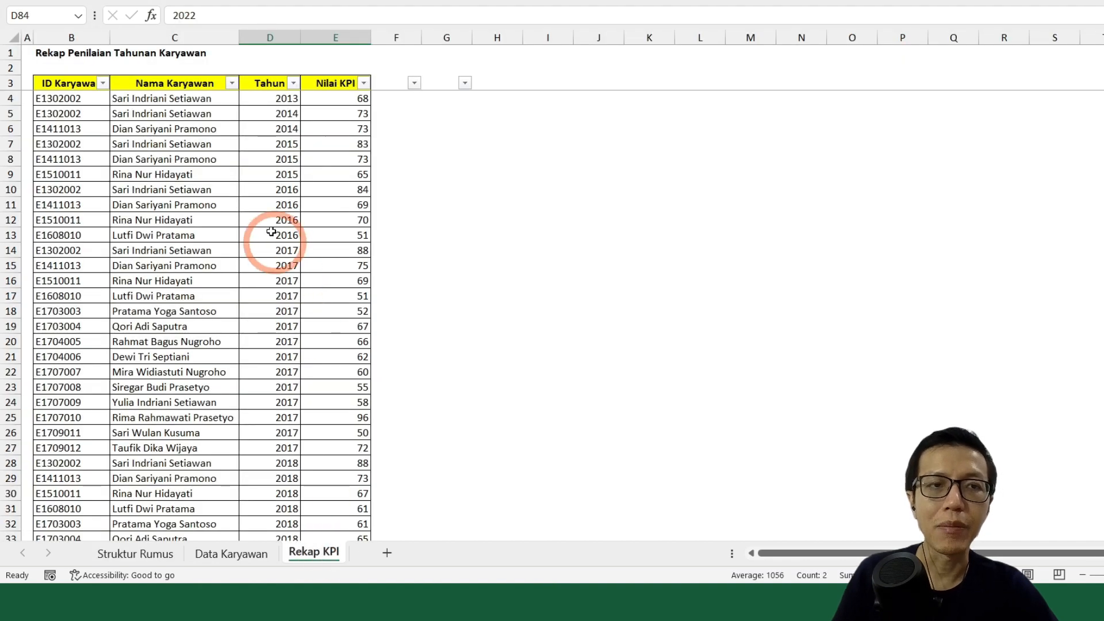
left_click(232, 84)
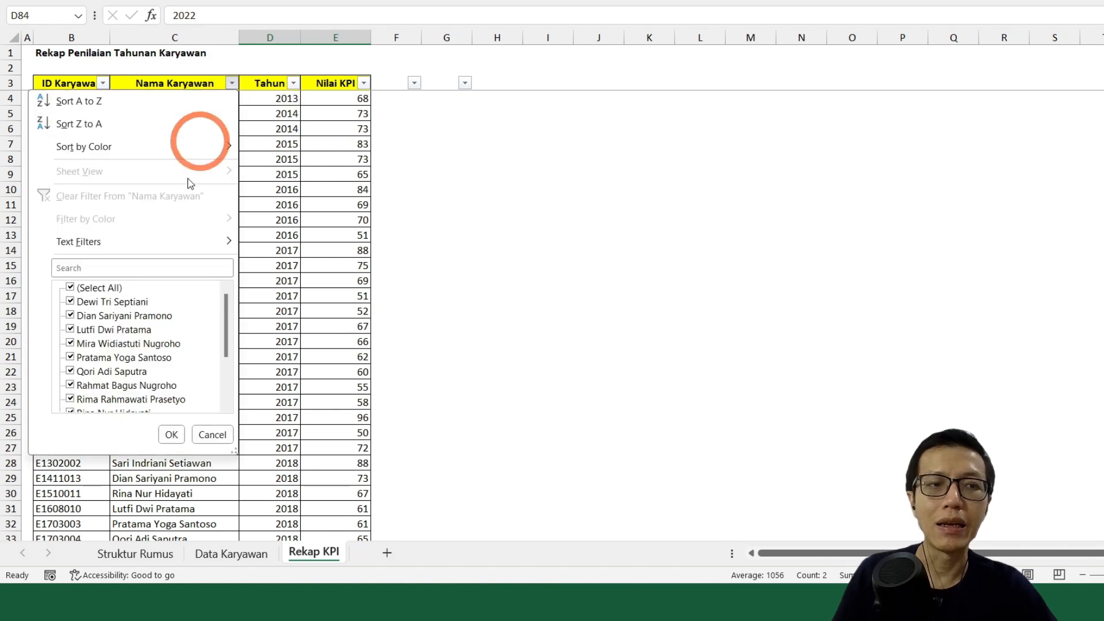
left_click(99, 265)
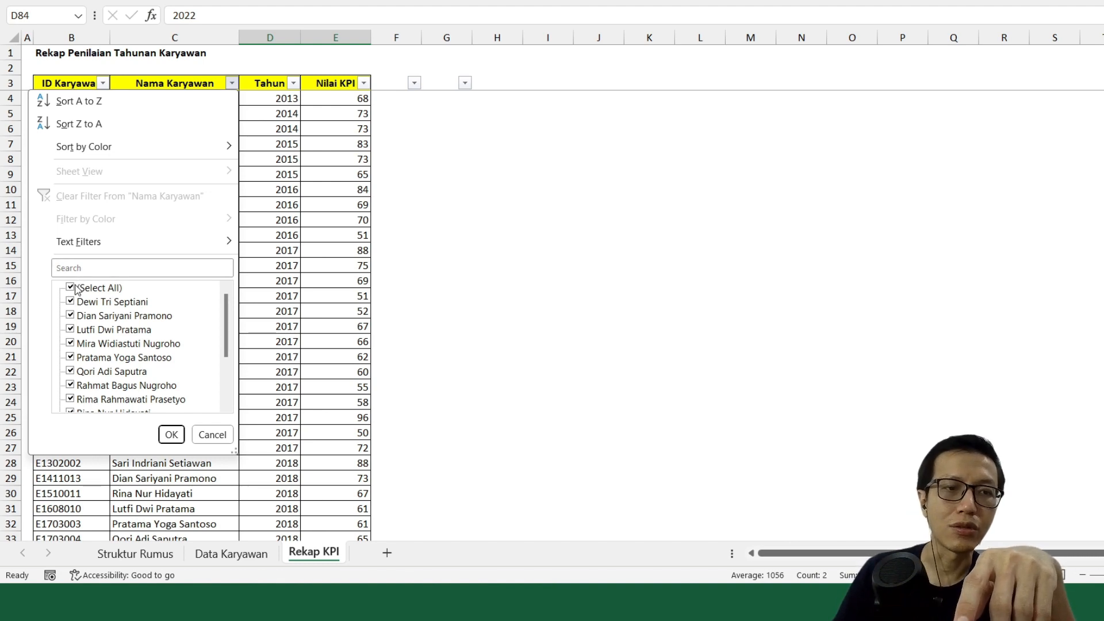
left_click(81, 268)
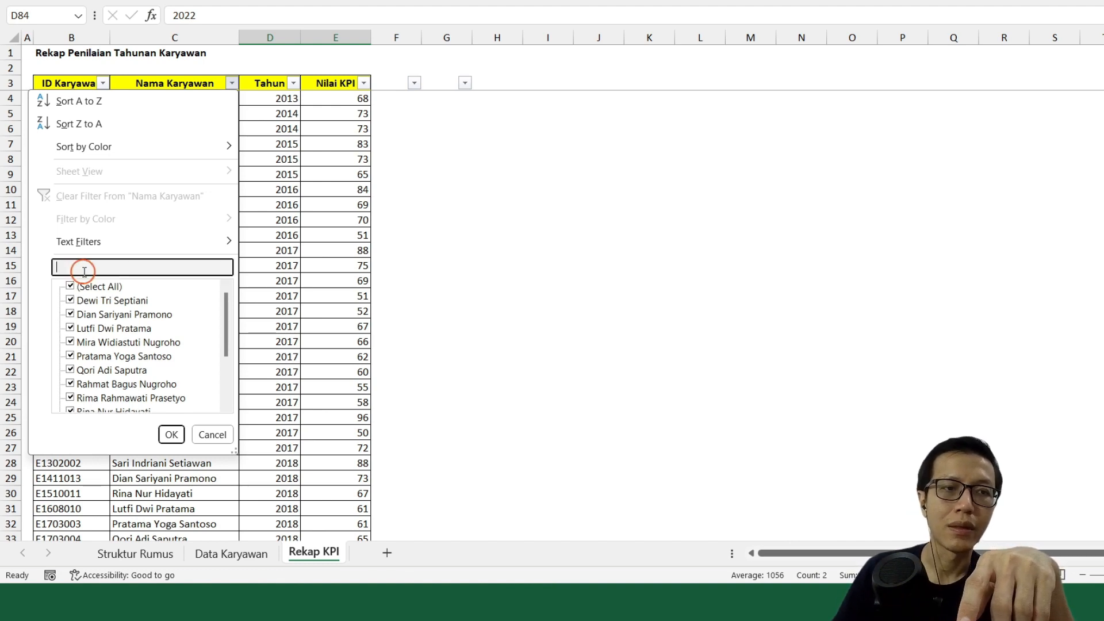
type("dewi")
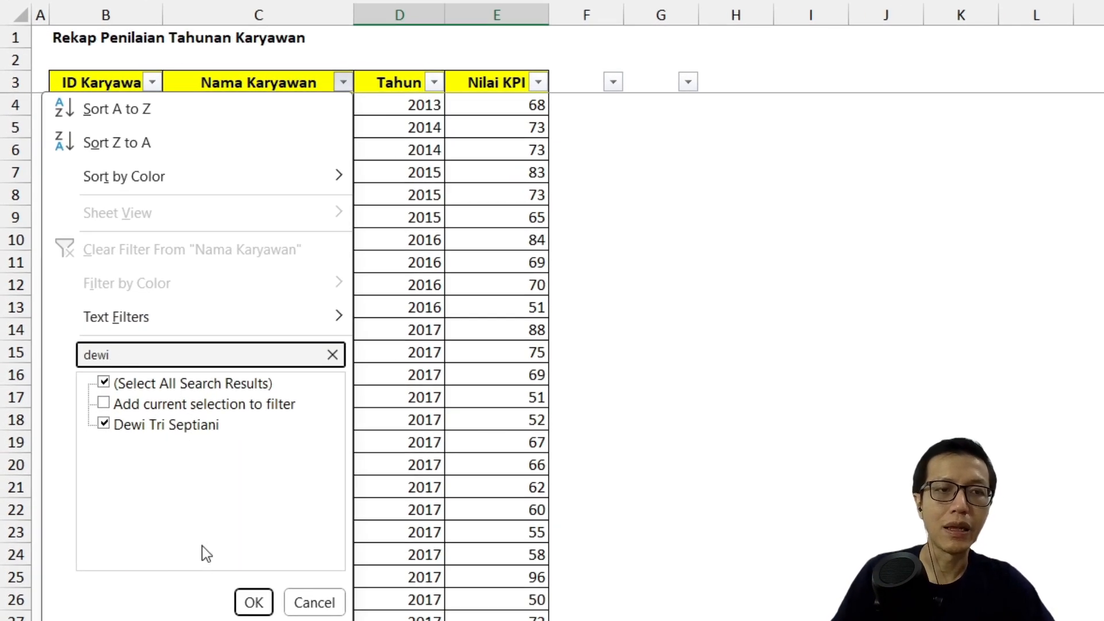
left_click(251, 600)
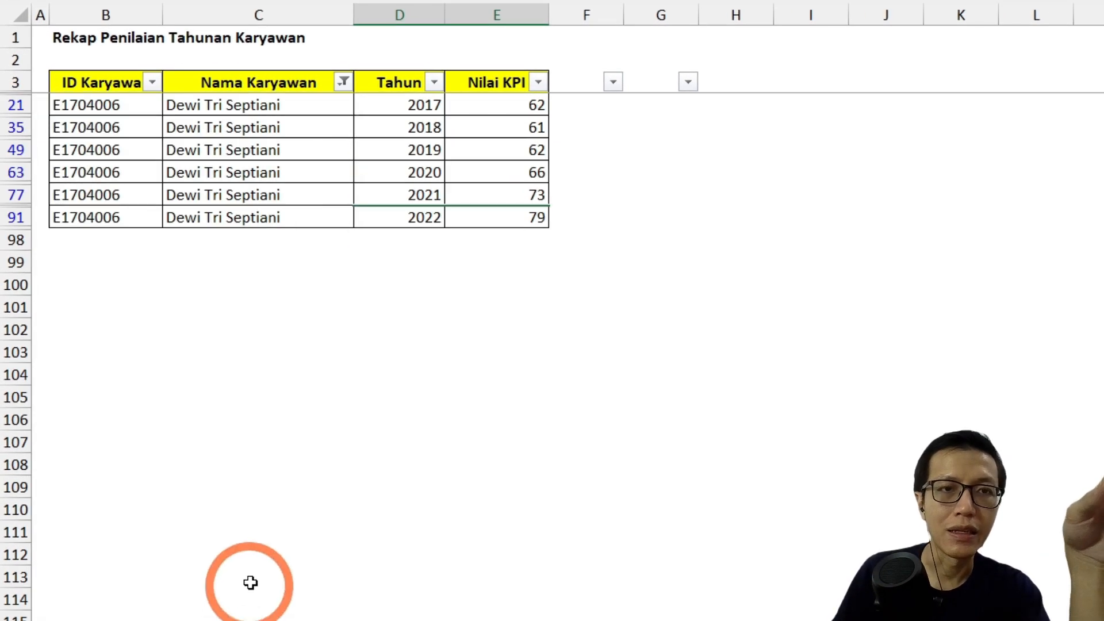
- Examine the filtered employee's earliest and latest years together with their KPI scores
left_click(376, 105)
left_click(396, 206)
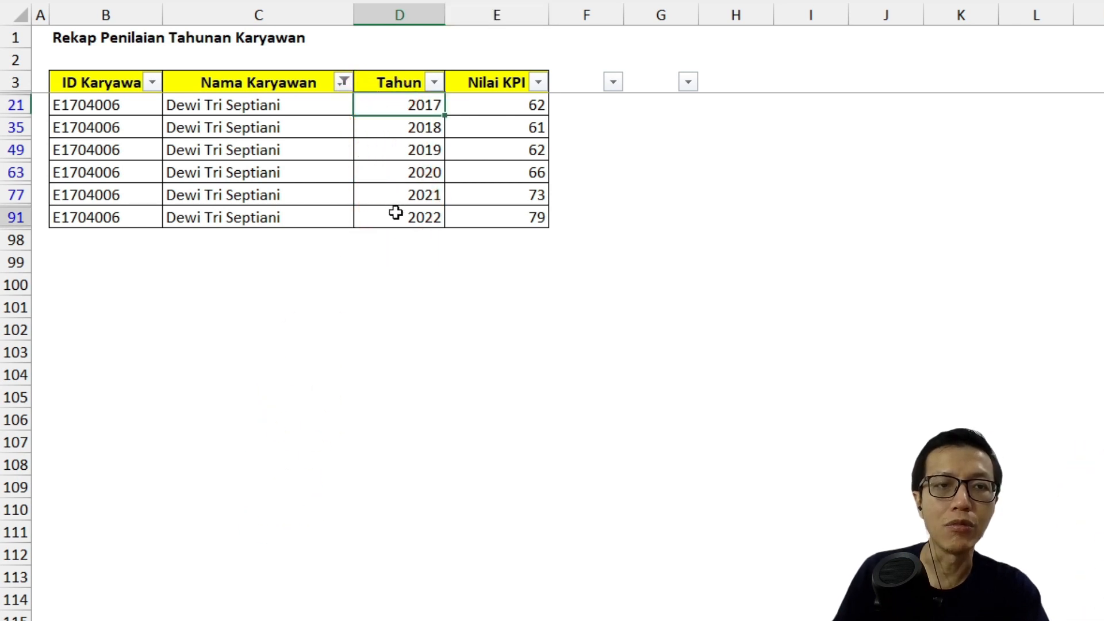
left_click(396, 213)
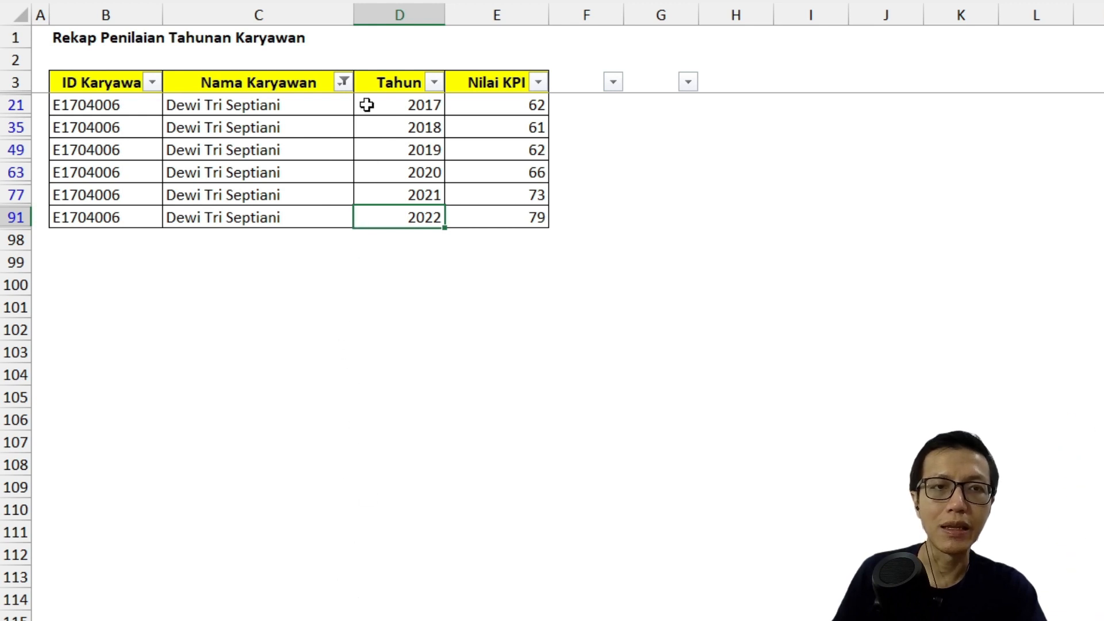
left_click_drag(371, 104, 476, 113)
left_click_drag(417, 225, 479, 223)
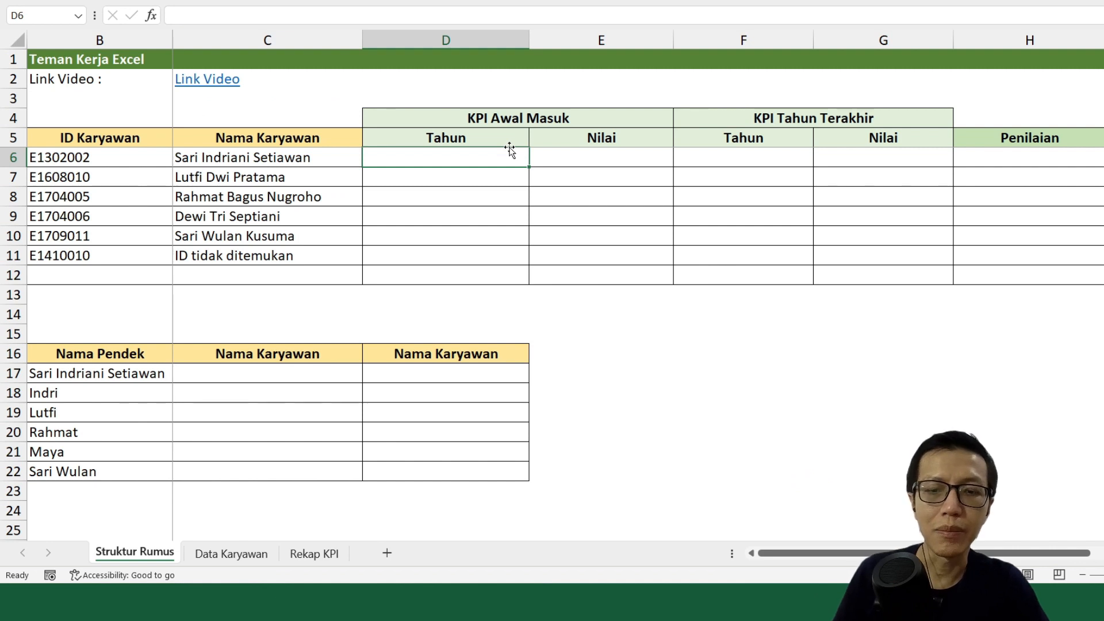
- Start an XLOOKUP formula in D6 of Struktur Rumus with the column-locked ID cell $B6 as lookup value
type("=xllo")
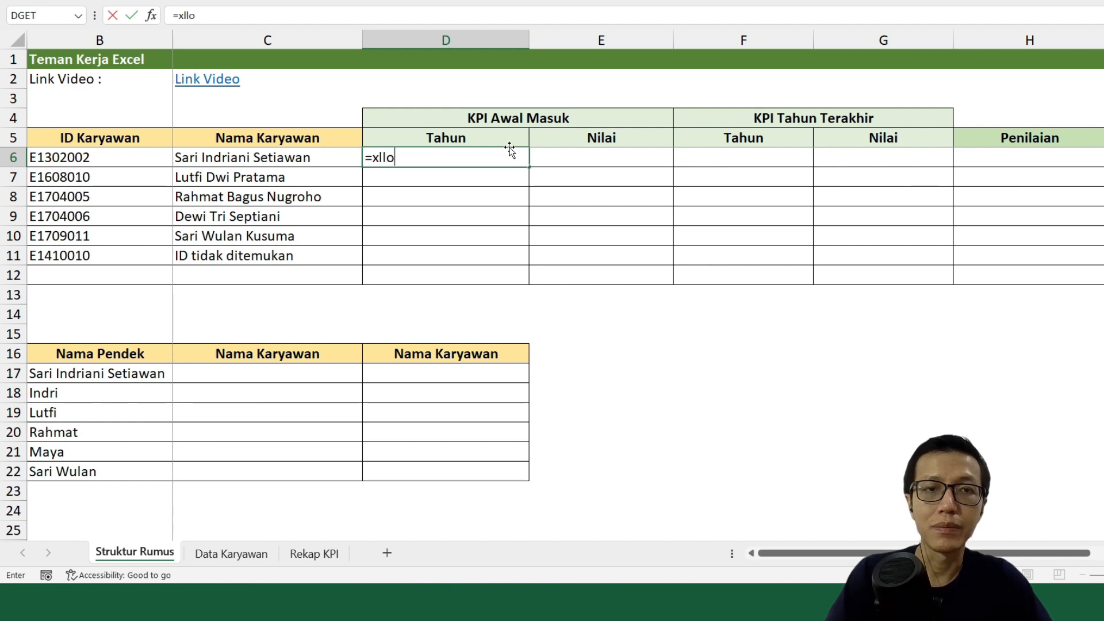
key("BackSpace")
key("BackSpace")
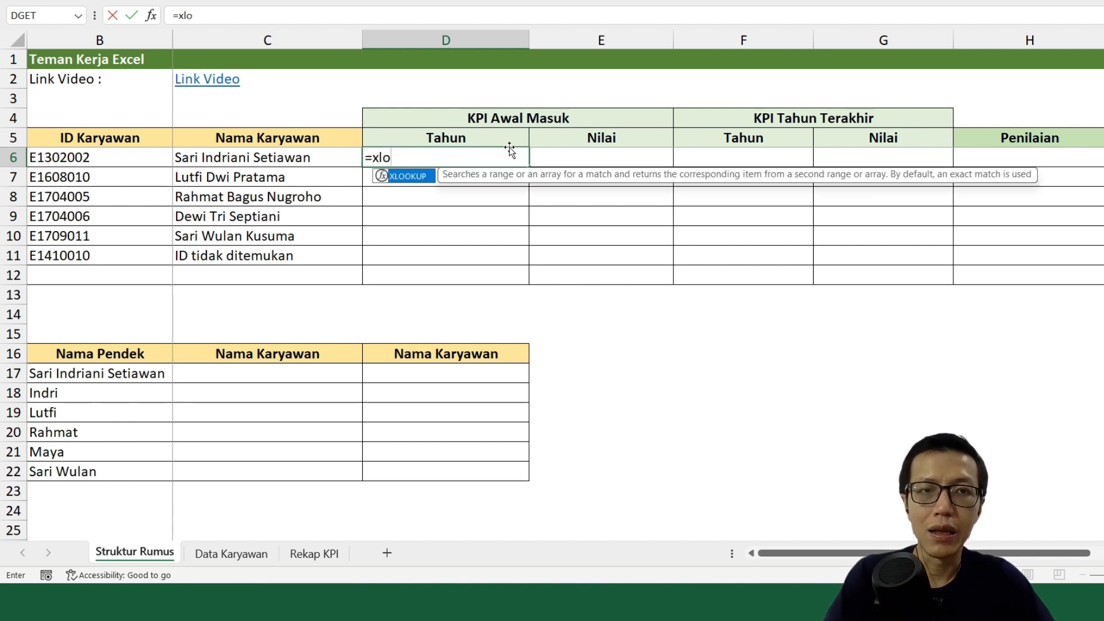
type("ookup(")
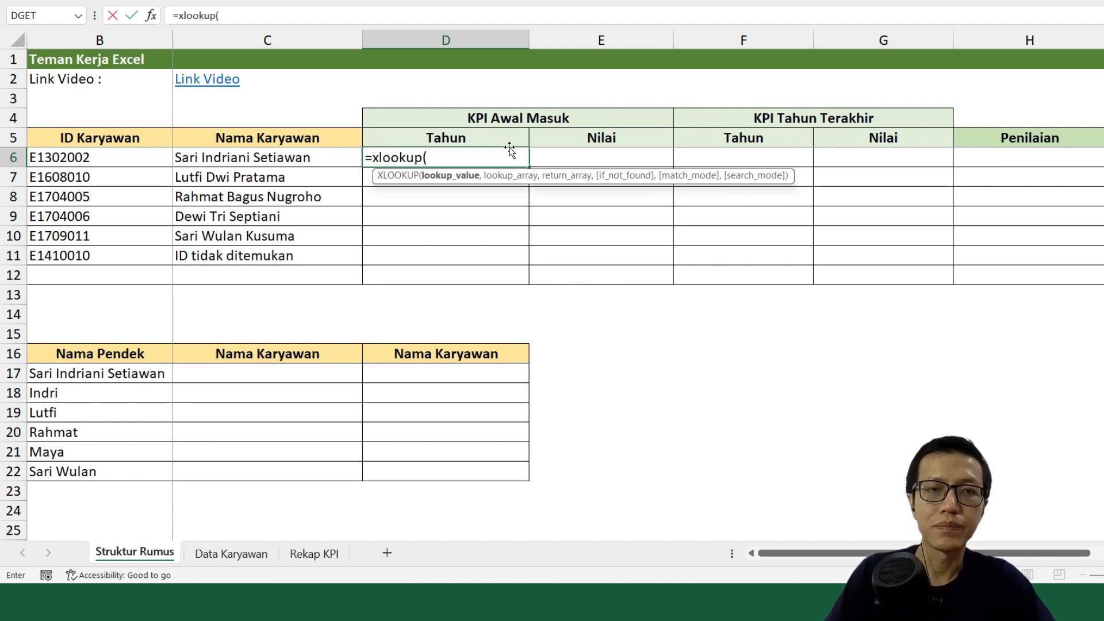
left_click(125, 158)
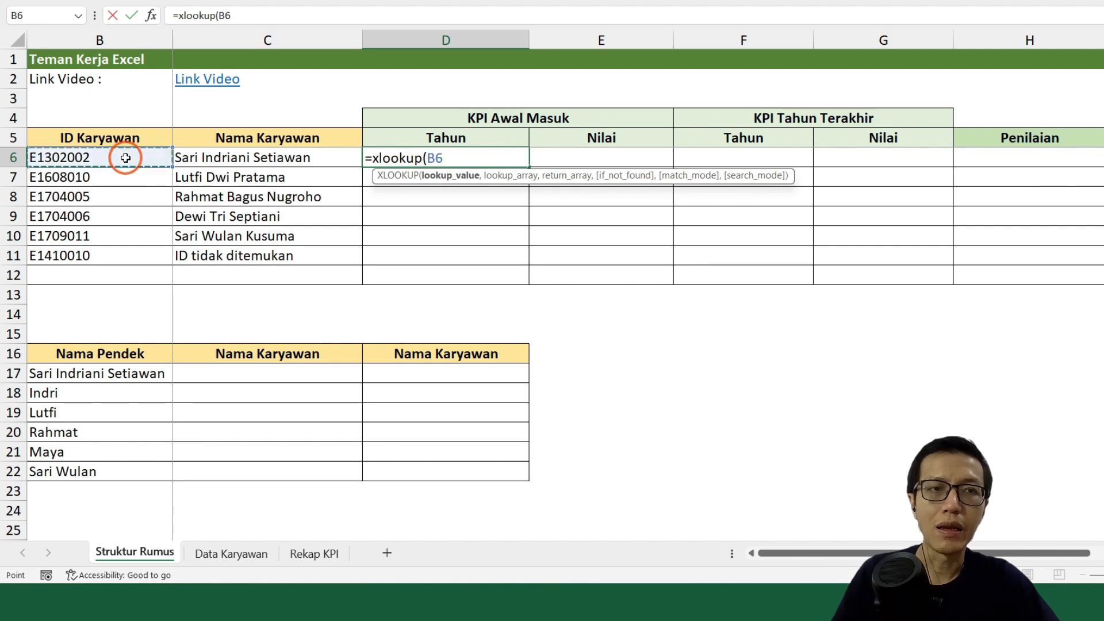
key("F4")
key("F4")
key("F4")
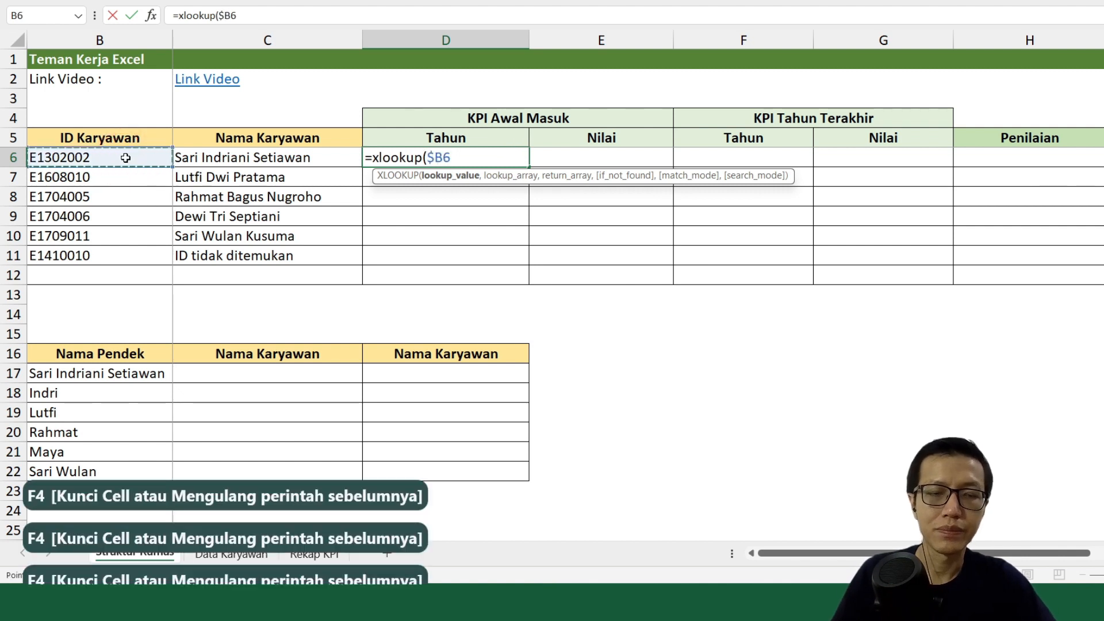
type(",")
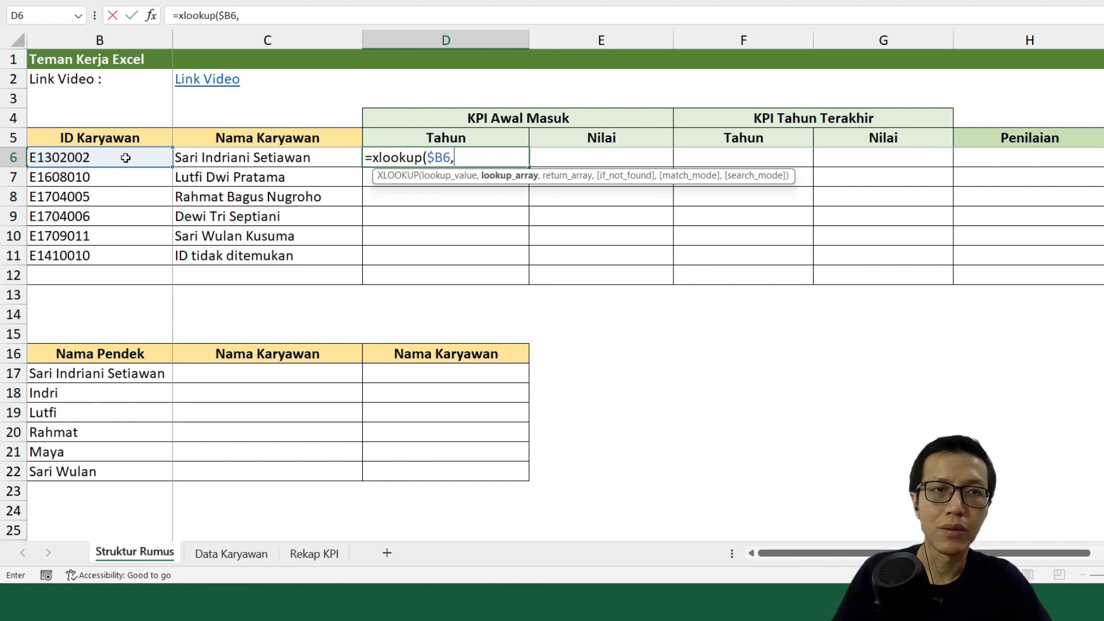
- Set the lookup array to 'Rekap KPI'!$B:$B and the return array to the Tahun and Nilai KPI columns, 'Rekap KPI'!$D:$E
left_click(315, 553)
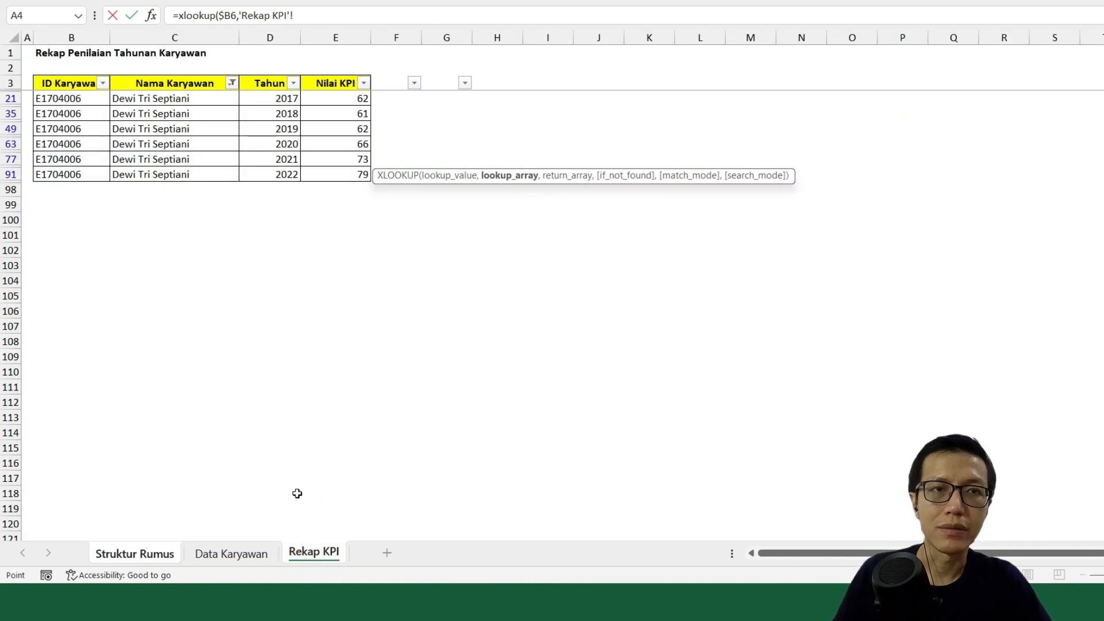
left_click(72, 36)
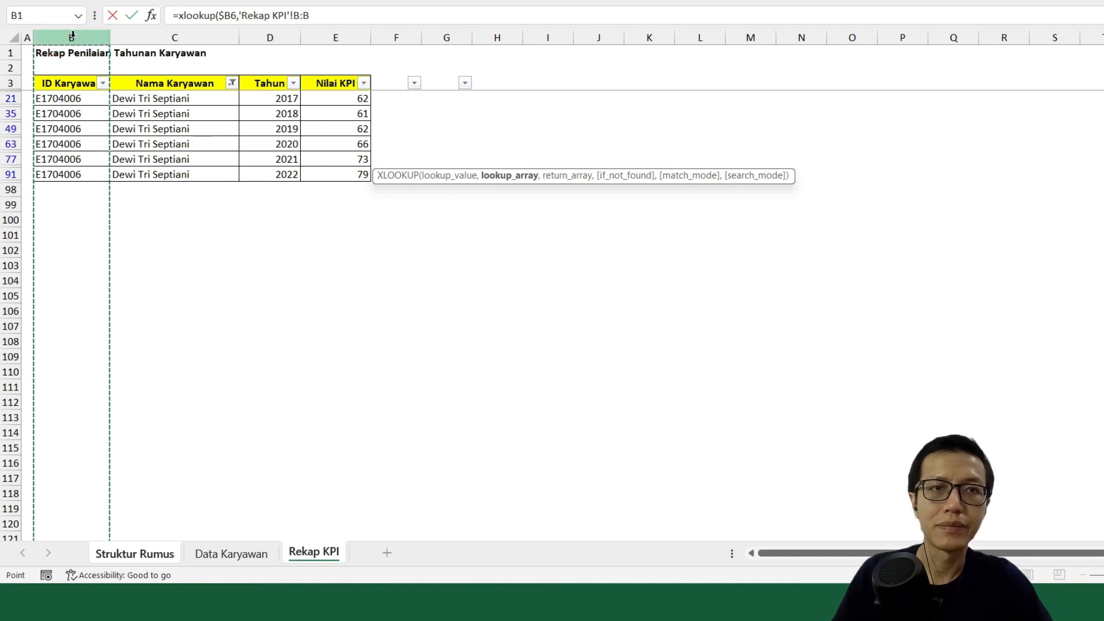
key("F4")
type(",")
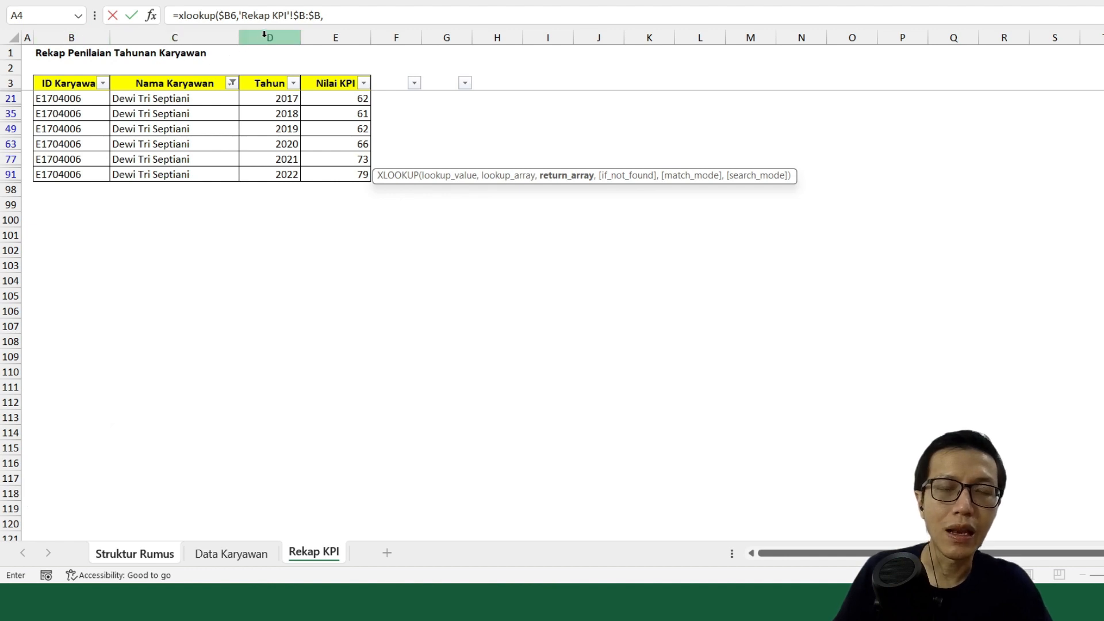
left_click_drag(268, 36, 336, 39)
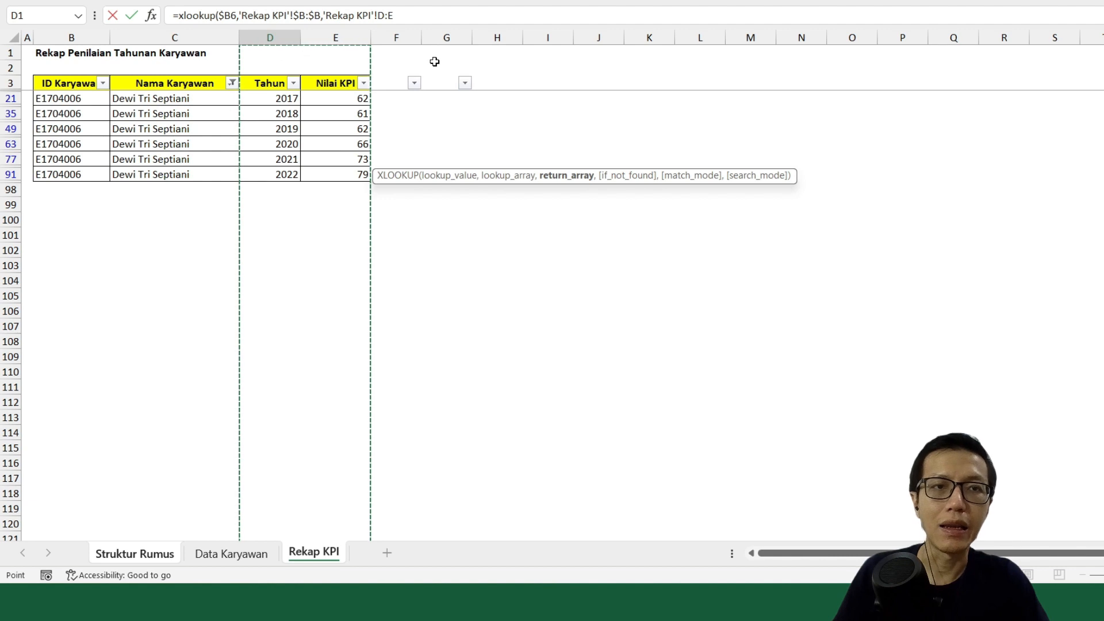
key("F4")
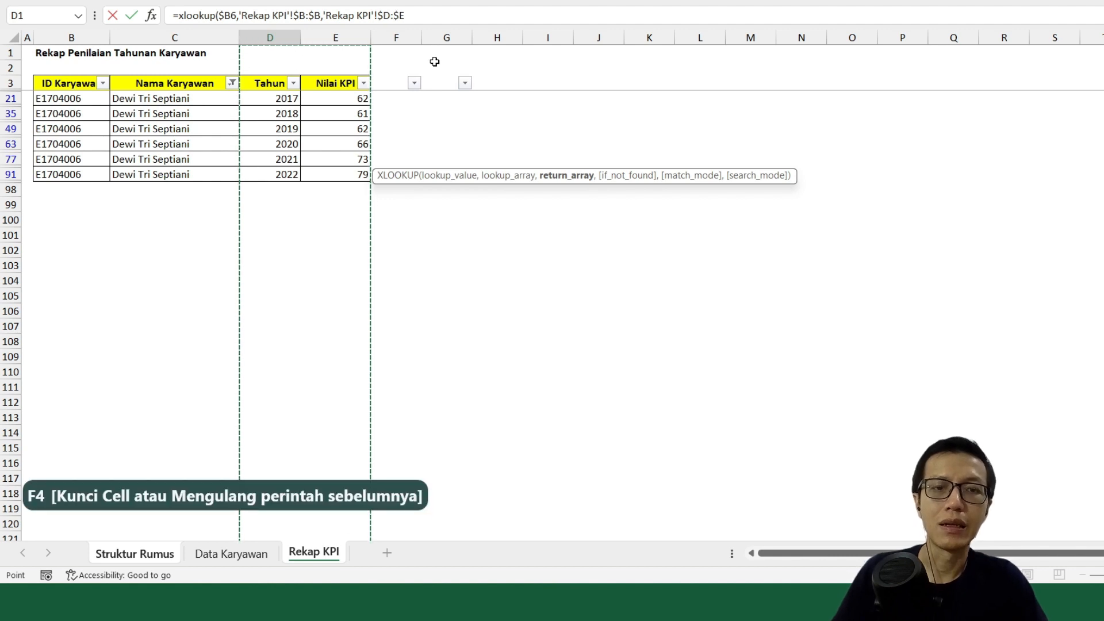
- Complete the D6 formula with an empty not-found text "", match mode 0 and search mode 1 (first-to-last)
type(",")
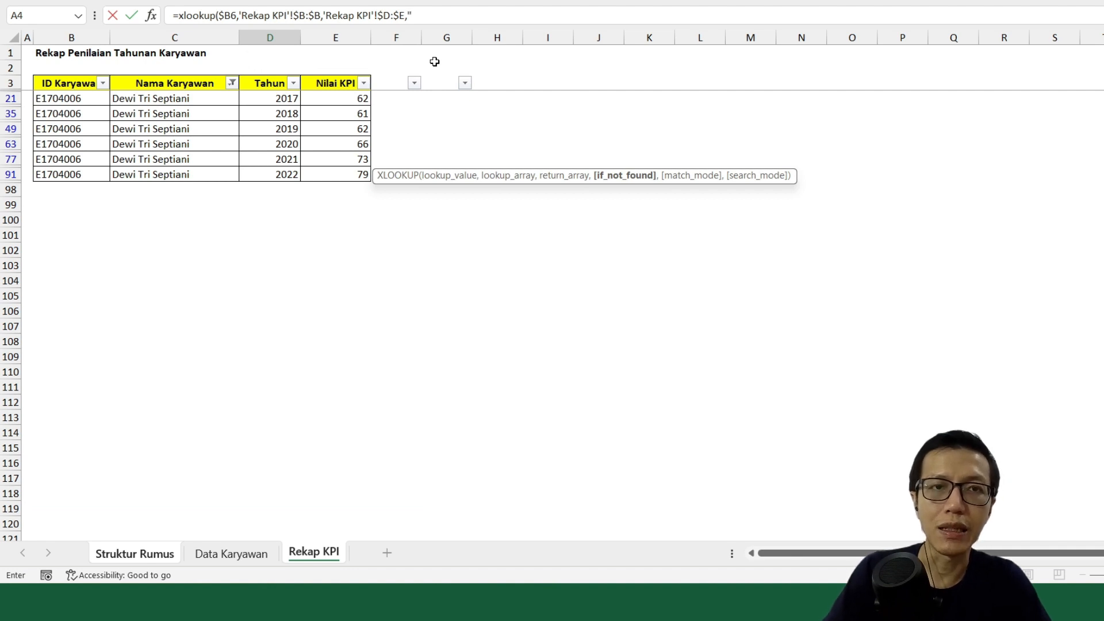
type("\"\"")
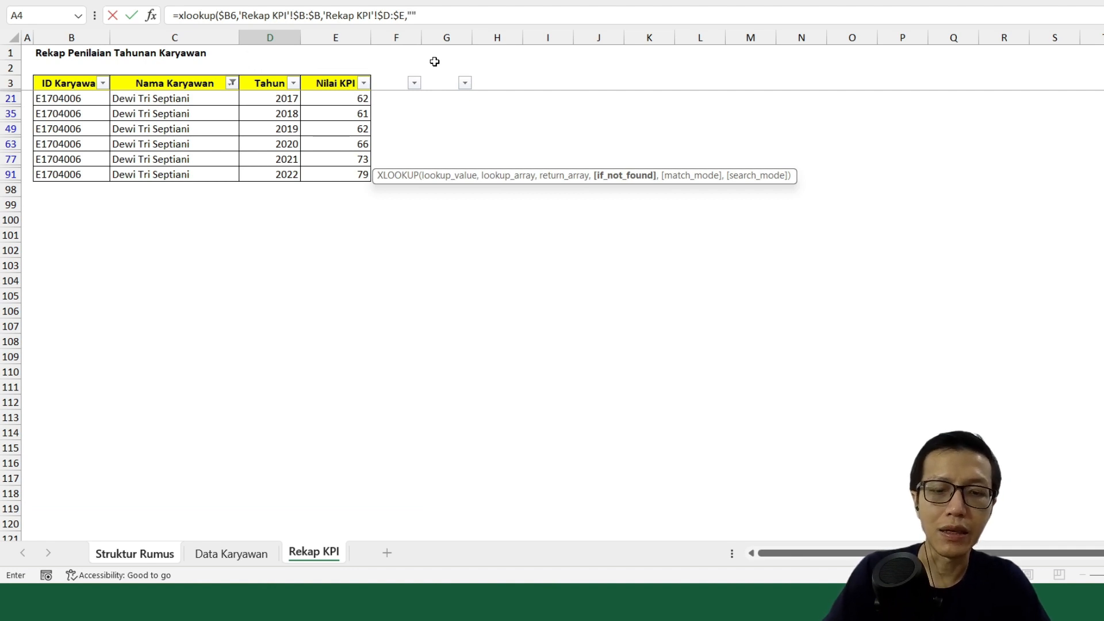
type(",")
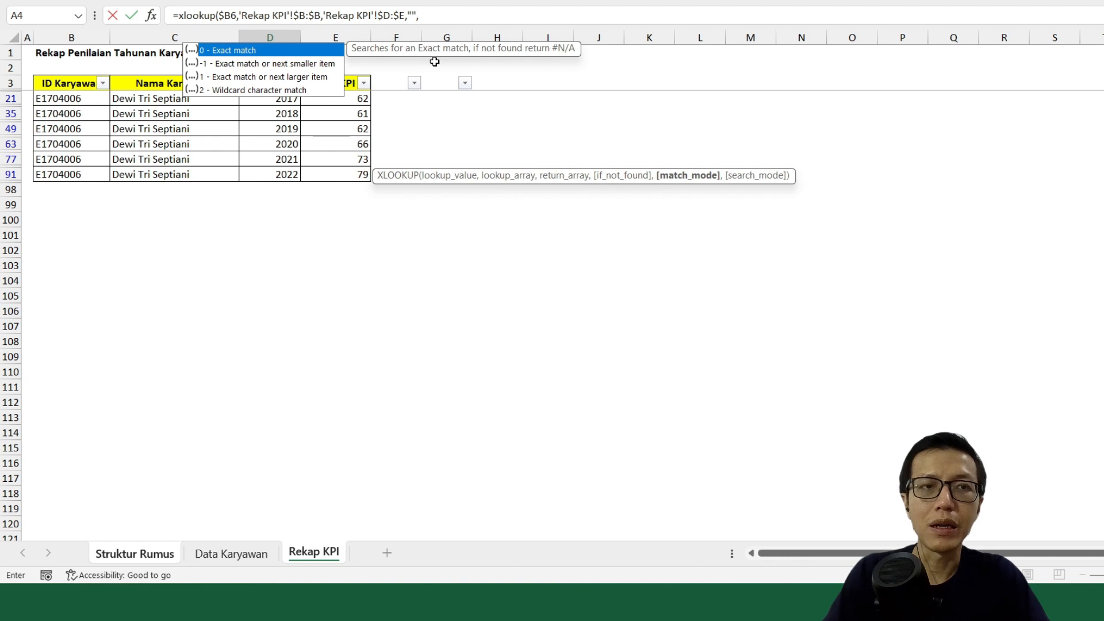
type("0,")
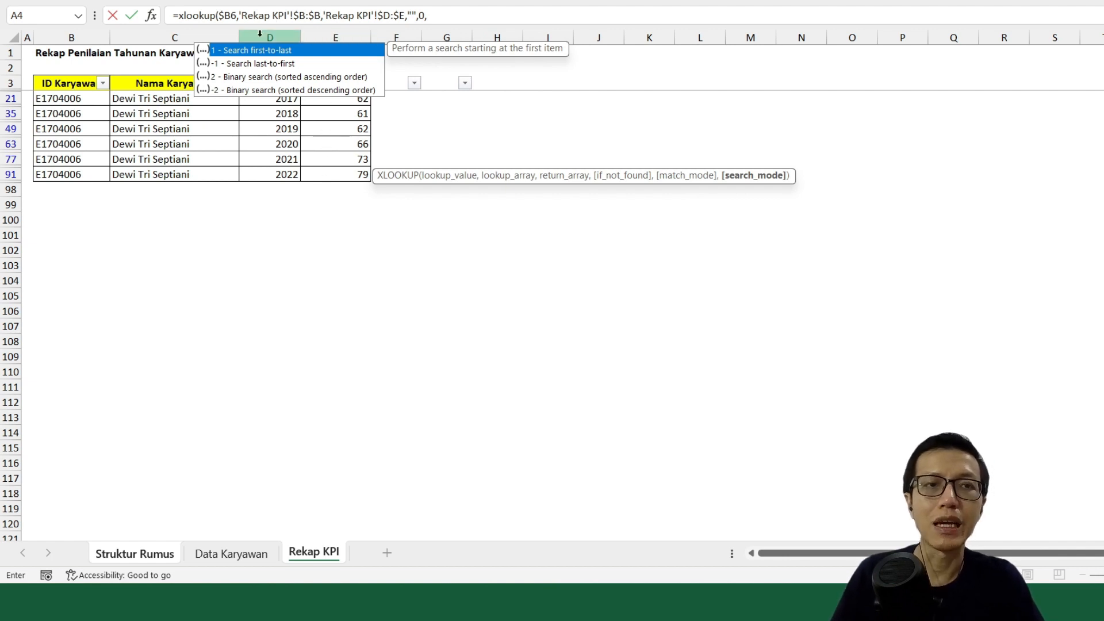
double_click(310, 53)
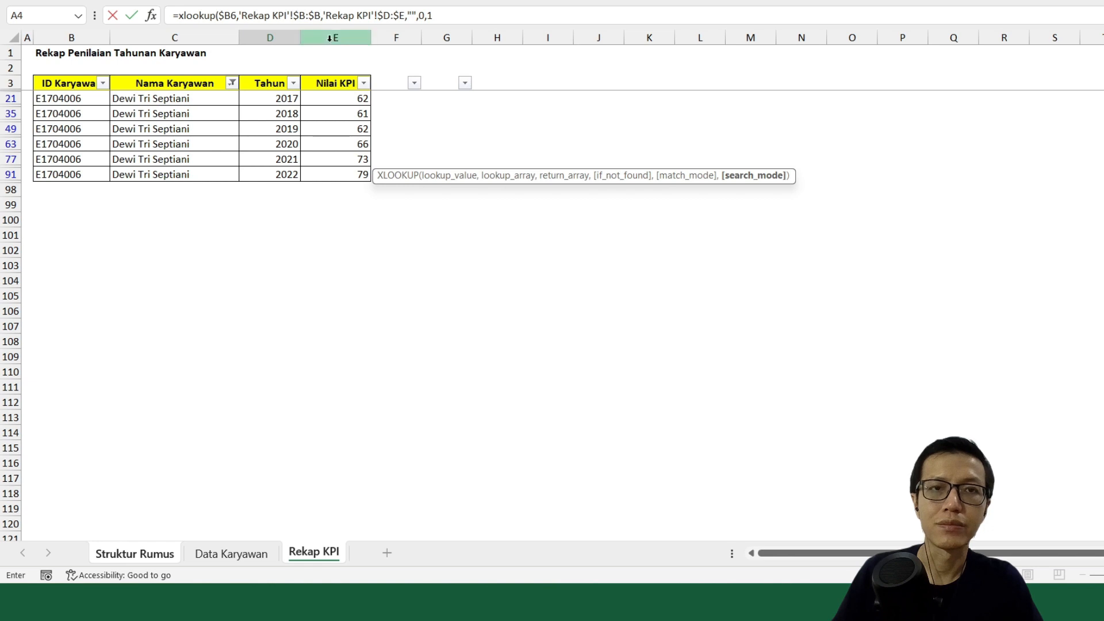
type(")")
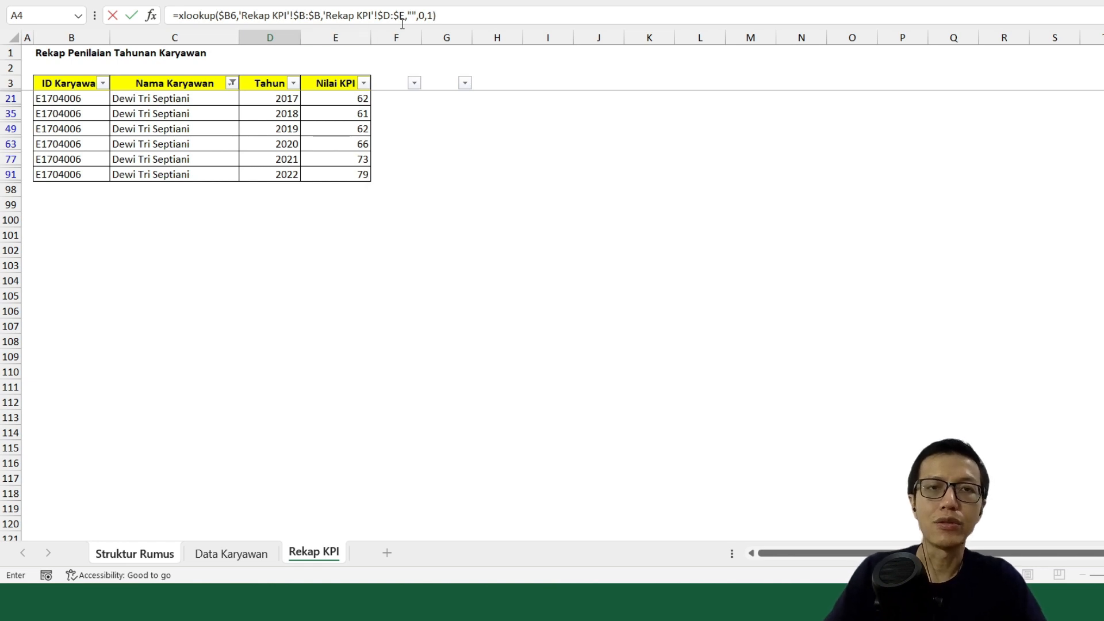
key("ctrl+Return")
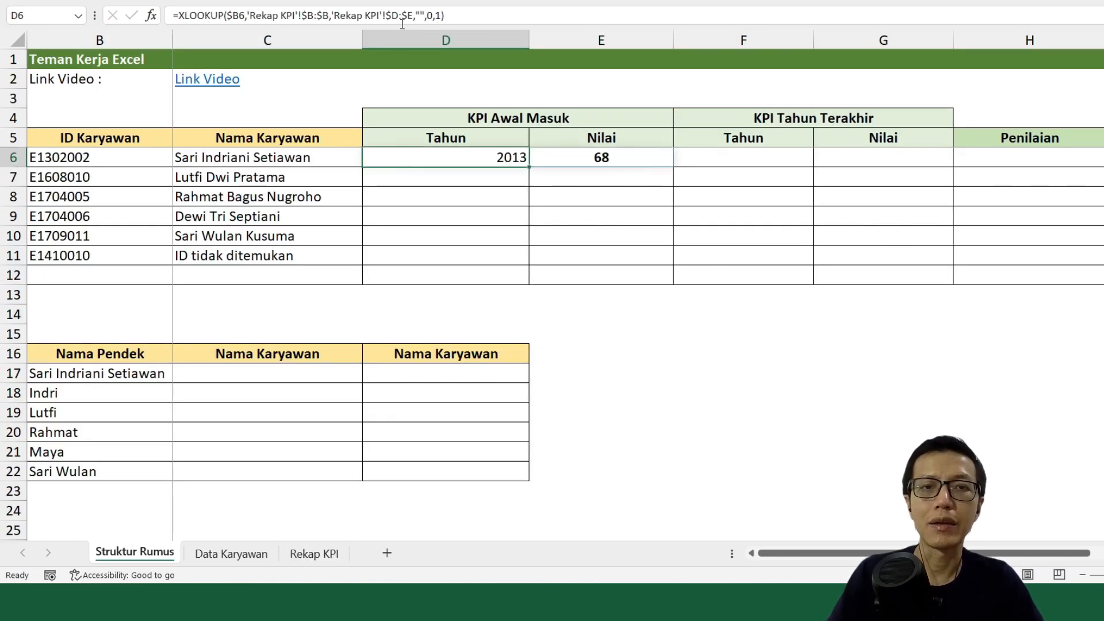
key("ctrl+c")
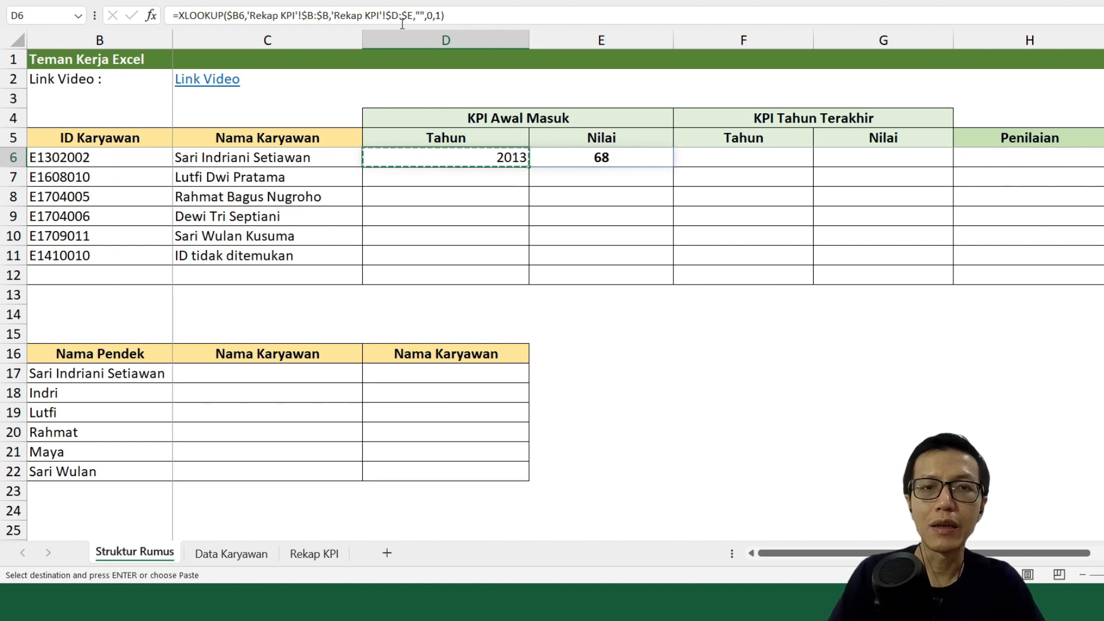
key("Right")
key("Right")
key("Escape")
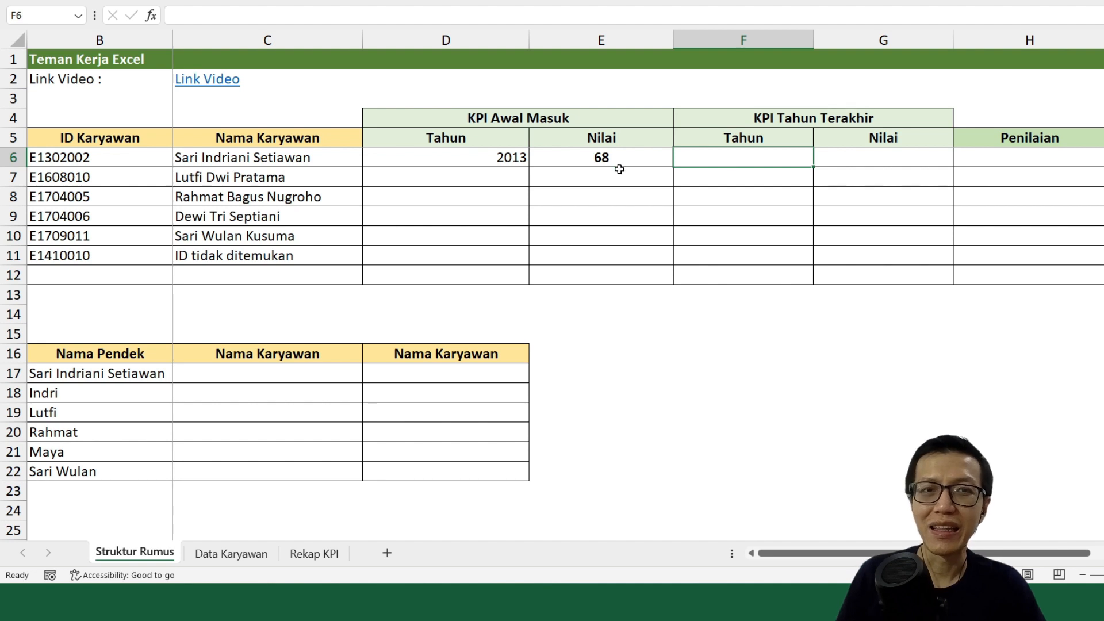
- Copy the XLOOKUP formula from D6 into F6, the Tahun cell under KPI Tahun Terakhir
left_click(501, 157)
key("ctrl+c")
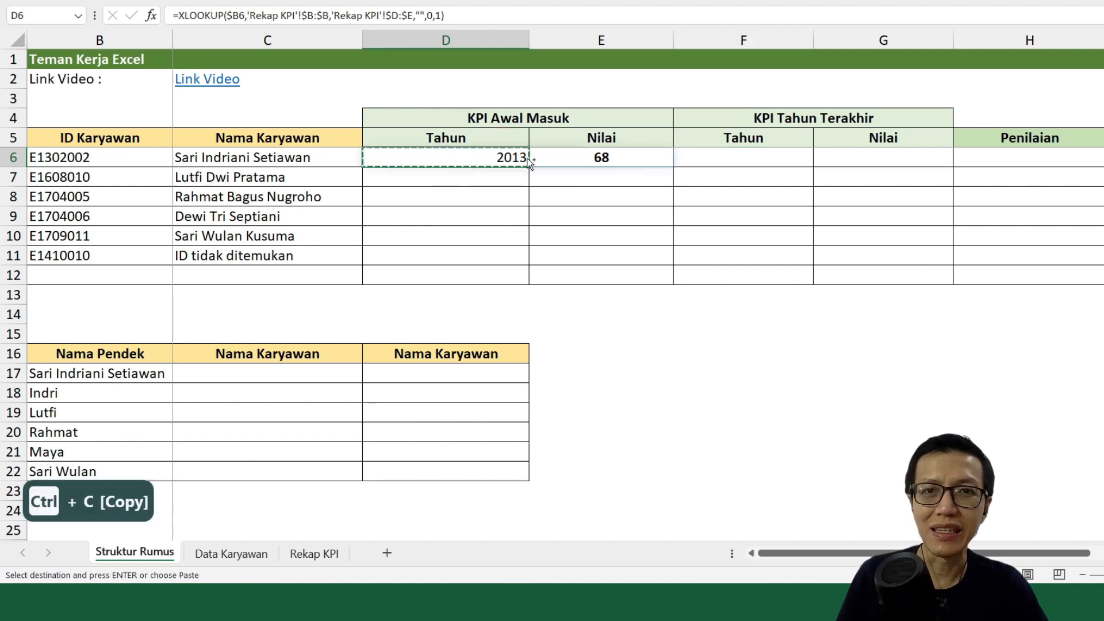
left_click(699, 154)
key("ctrl+v")
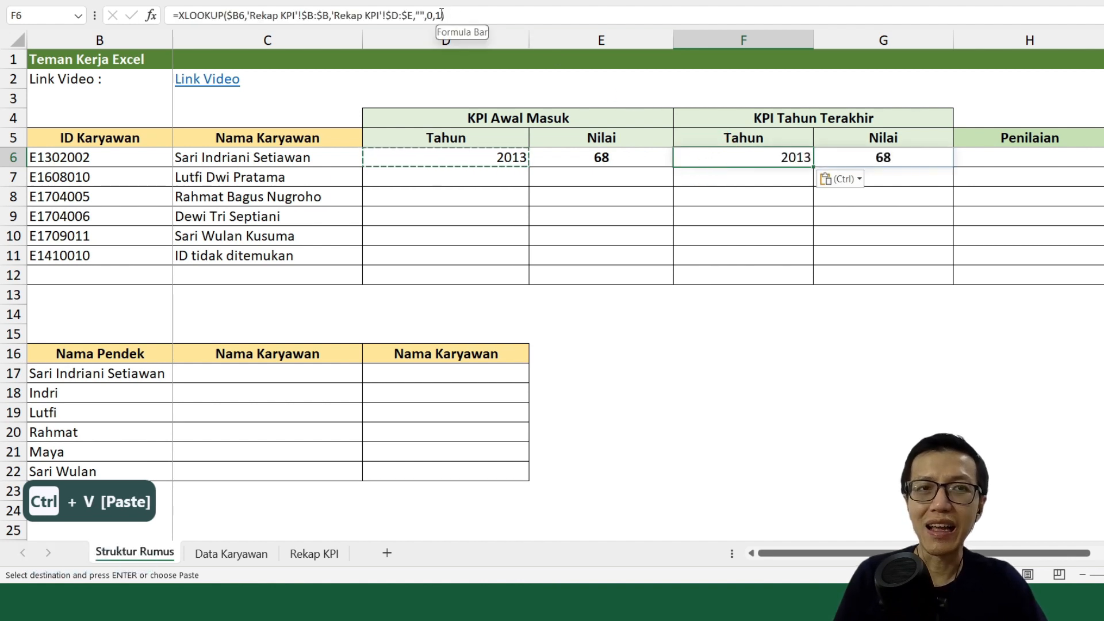
- Change the search mode of the XLOOKUP formula in F6 to -1 (search last-to-first)
left_click(467, 13)
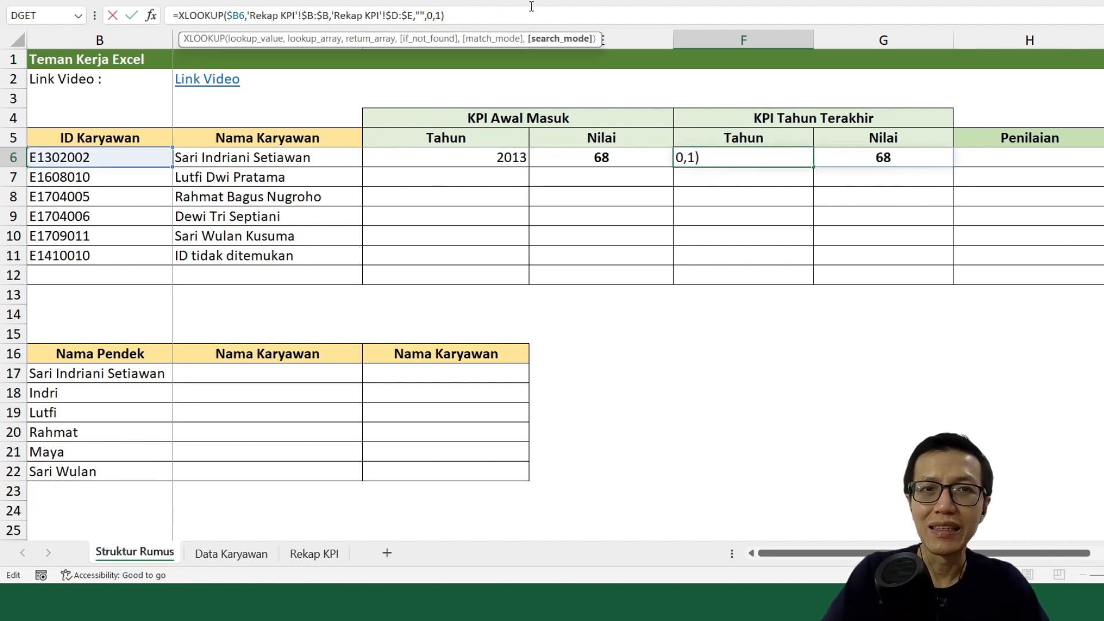
key("BackSpace")
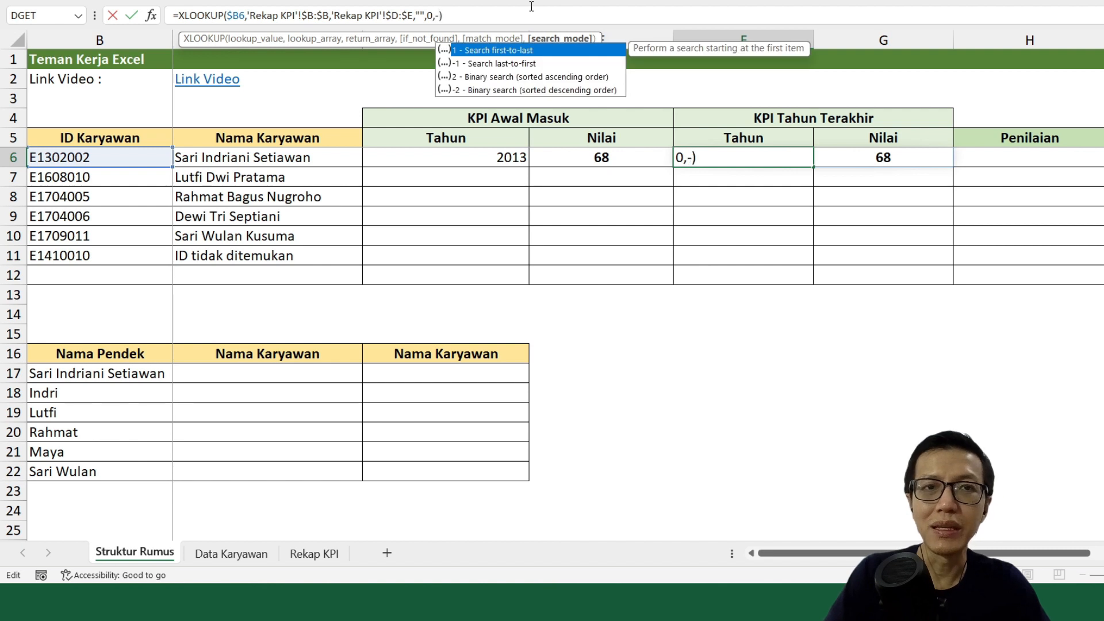
type("-1")
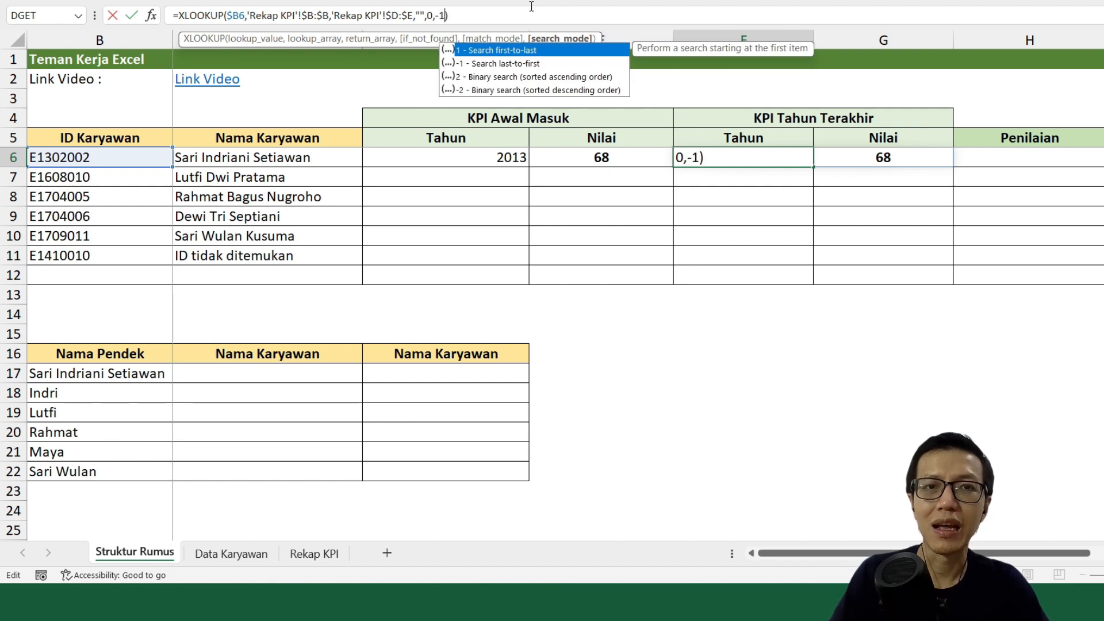
key("Down")
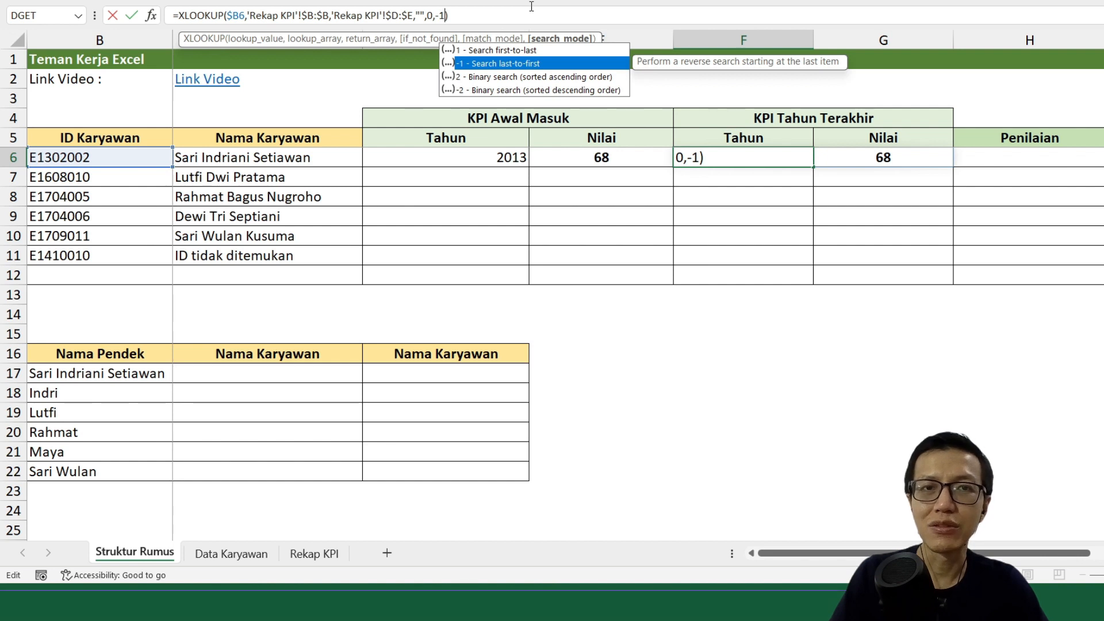
key("Tab")
key("BackSpace")
key("BackSpace")
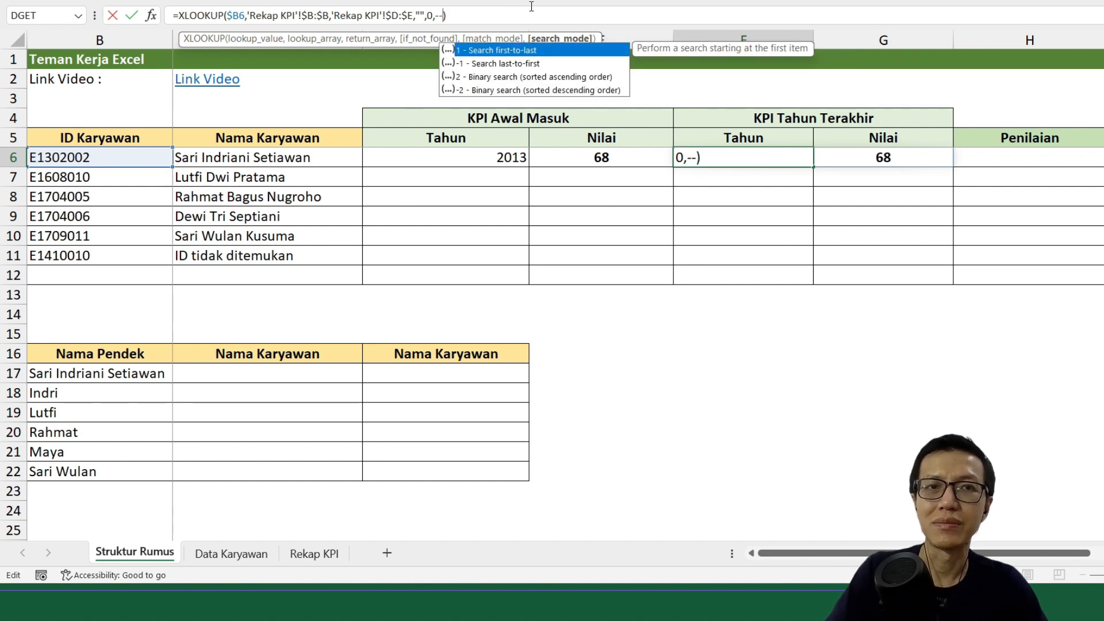
type("1")
key("Return")
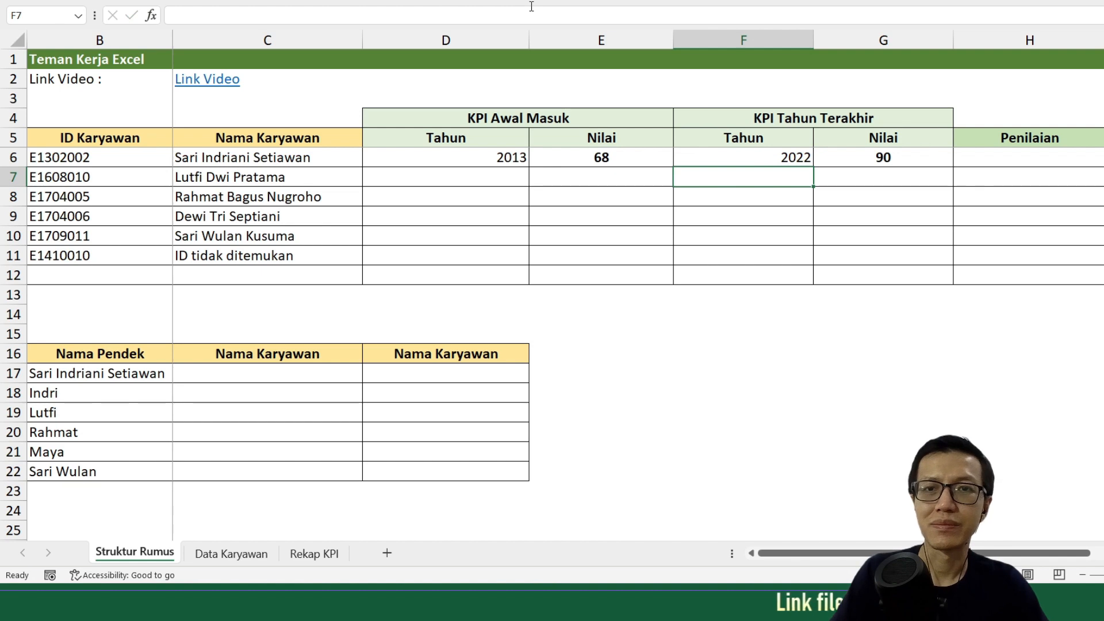
key("Up")
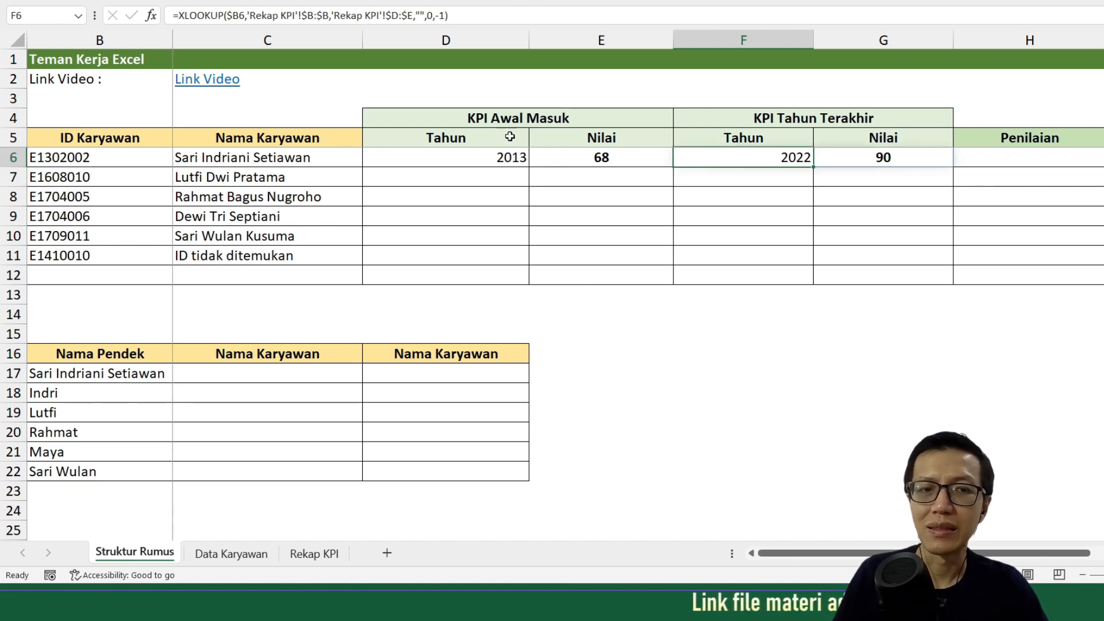
- Check the order of the filtered employee's yearly KPI rows on the Rekap KPI sheet, down to the last year, and return to Struktur Rumus
left_click(310, 555)
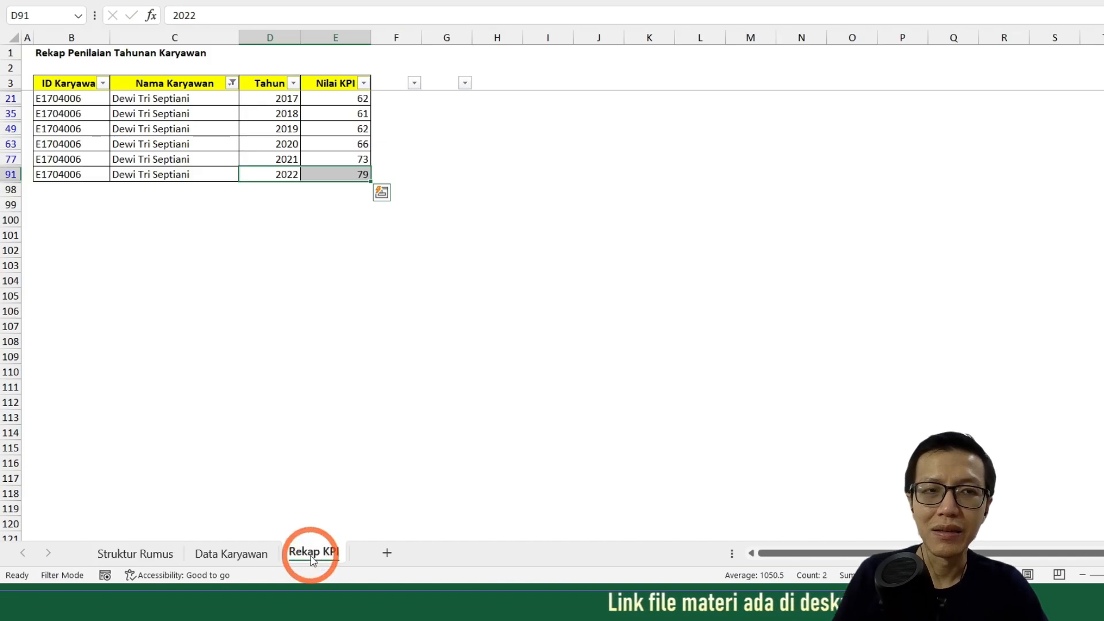
left_click(139, 192)
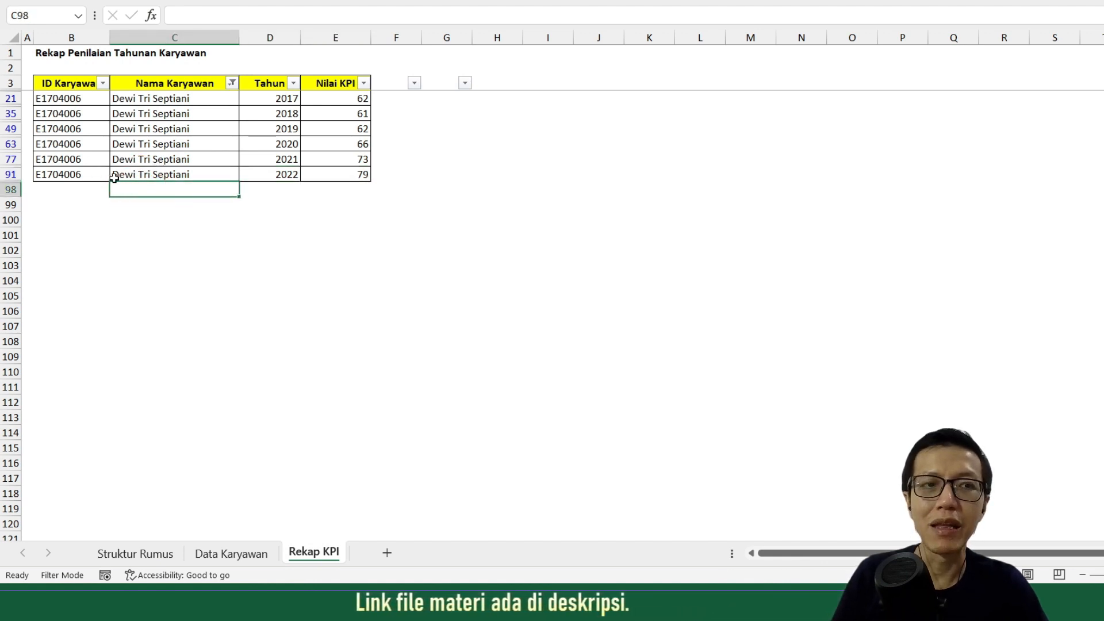
left_click(269, 176)
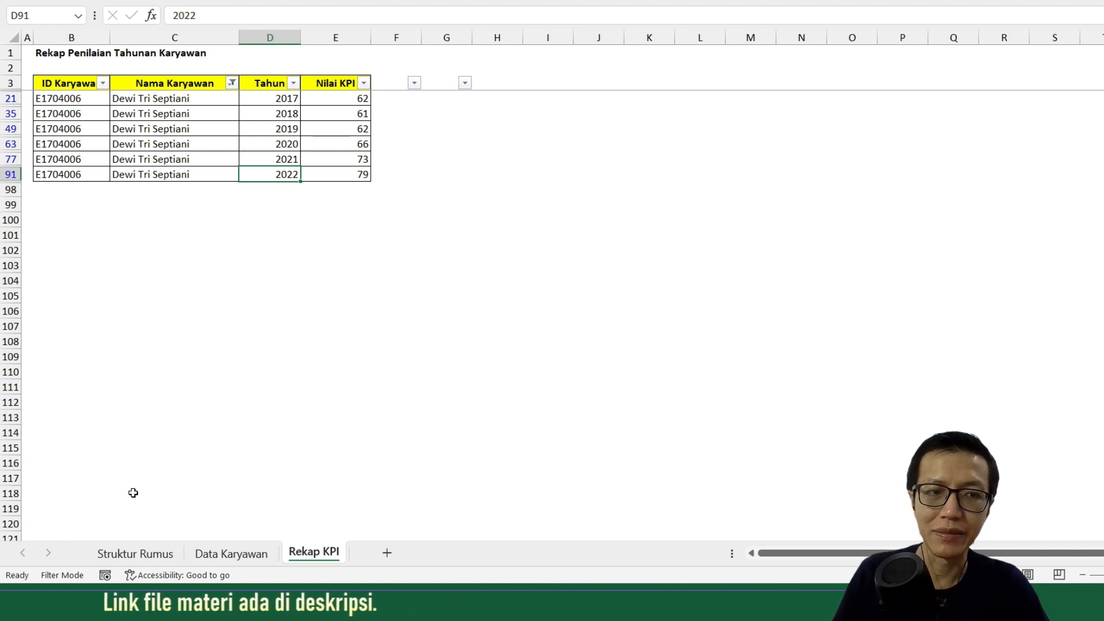
left_click(137, 552)
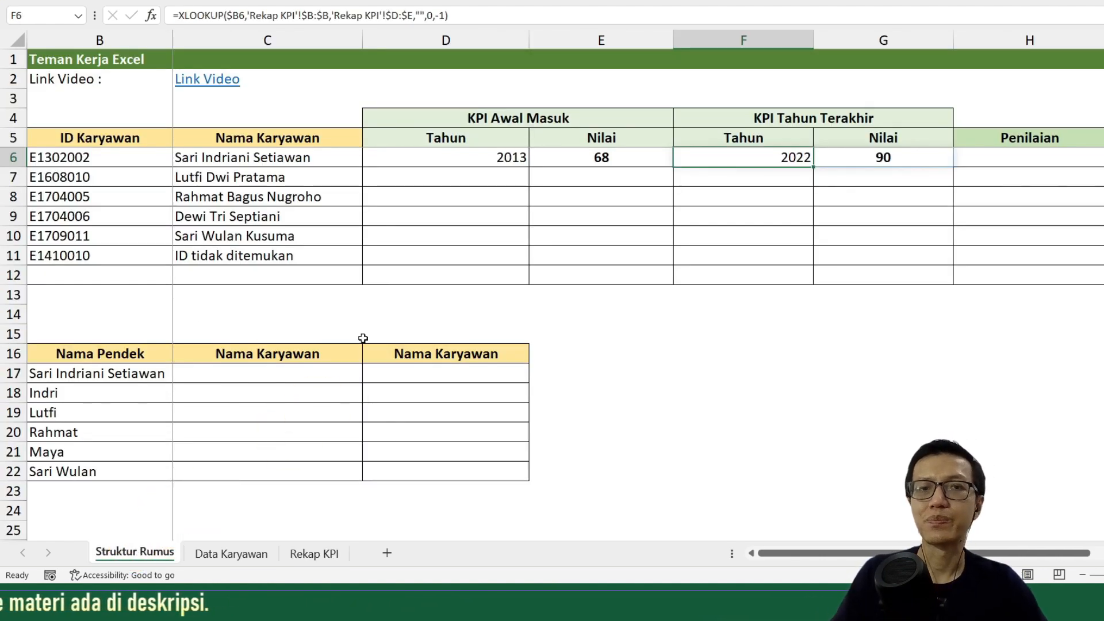
- Copy the first and last year KPI formulas from D6:G6 down to rows 7 through 11
key("Left")
key("Left")
key("shift+Right")
key("shift+Right")
key("shift+Right")
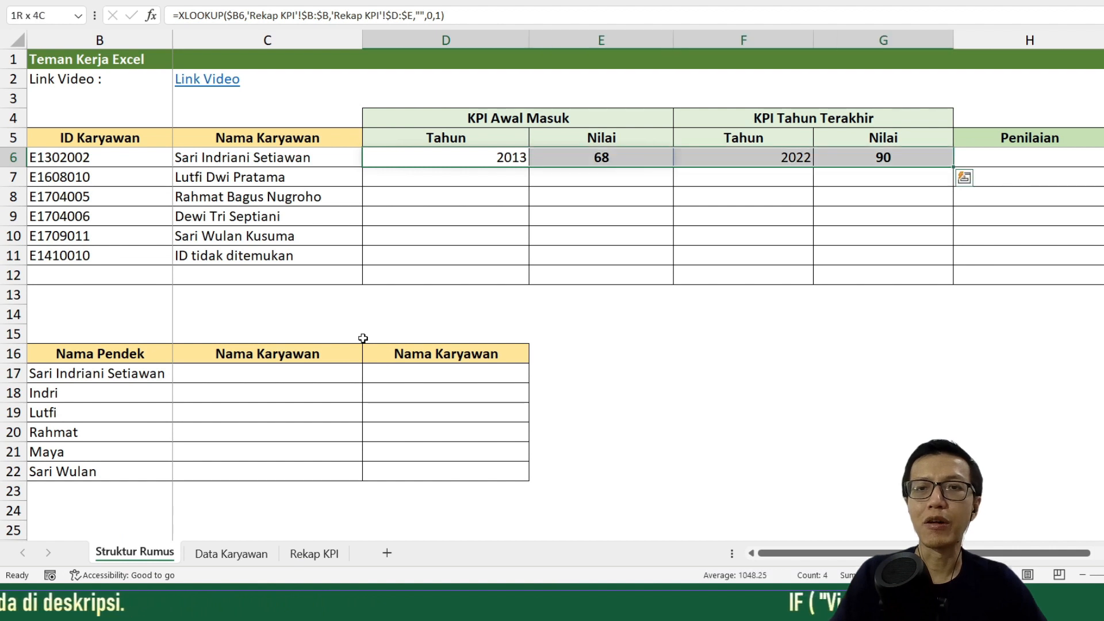
key("ctrl+c")
key("Down")
key("shift+Down")
key("shift+Down")
key("shift+Down")
key("shift+Down")
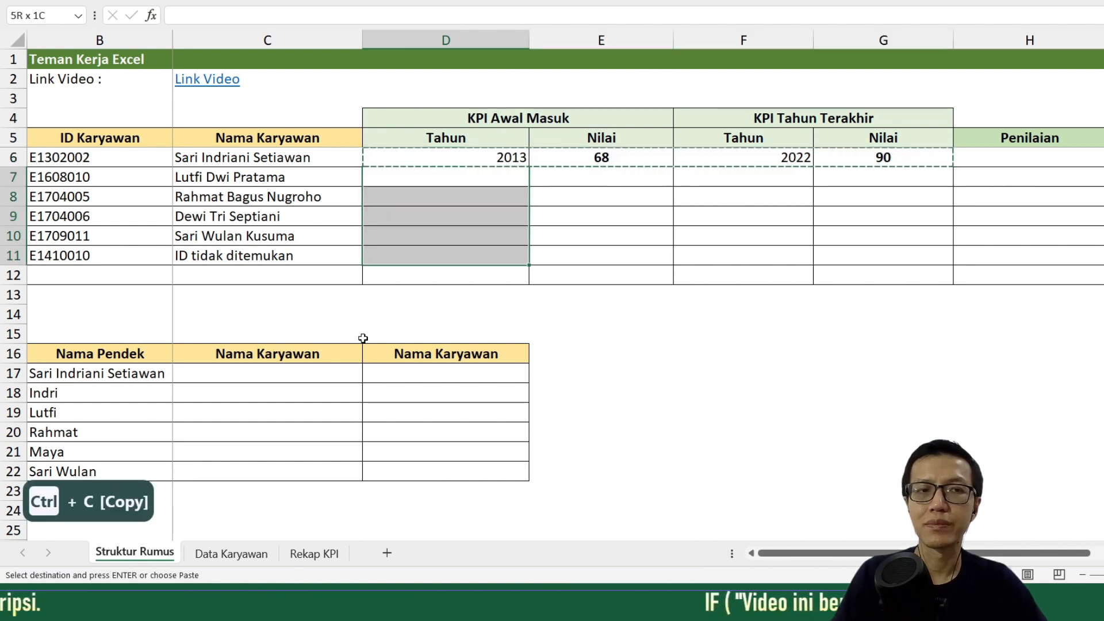
key("ctrl+v")
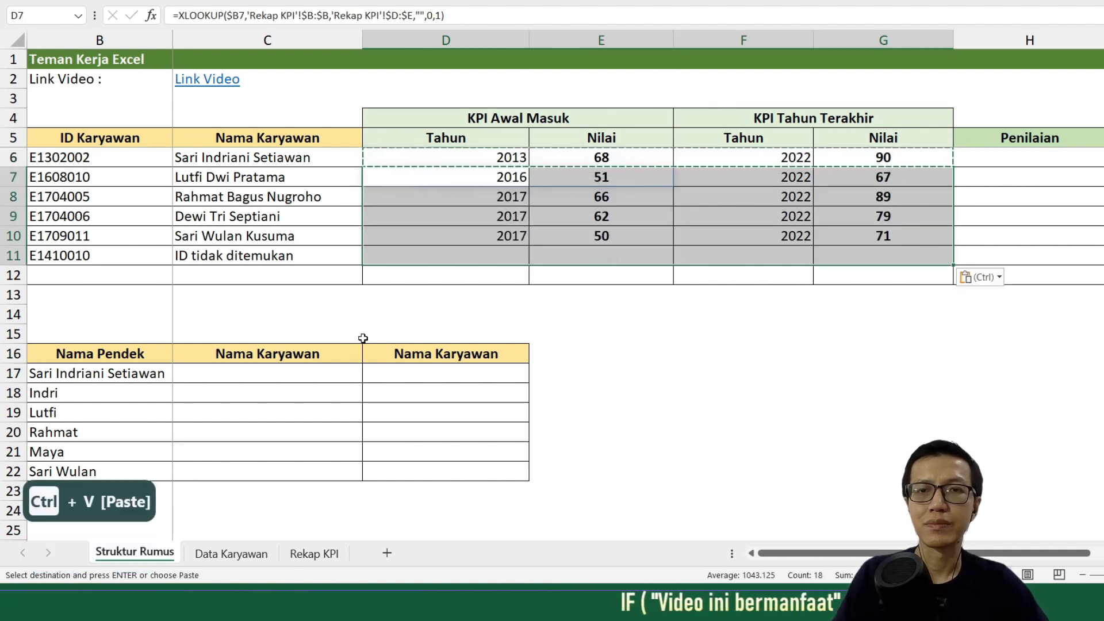
key("ctrl+Right")
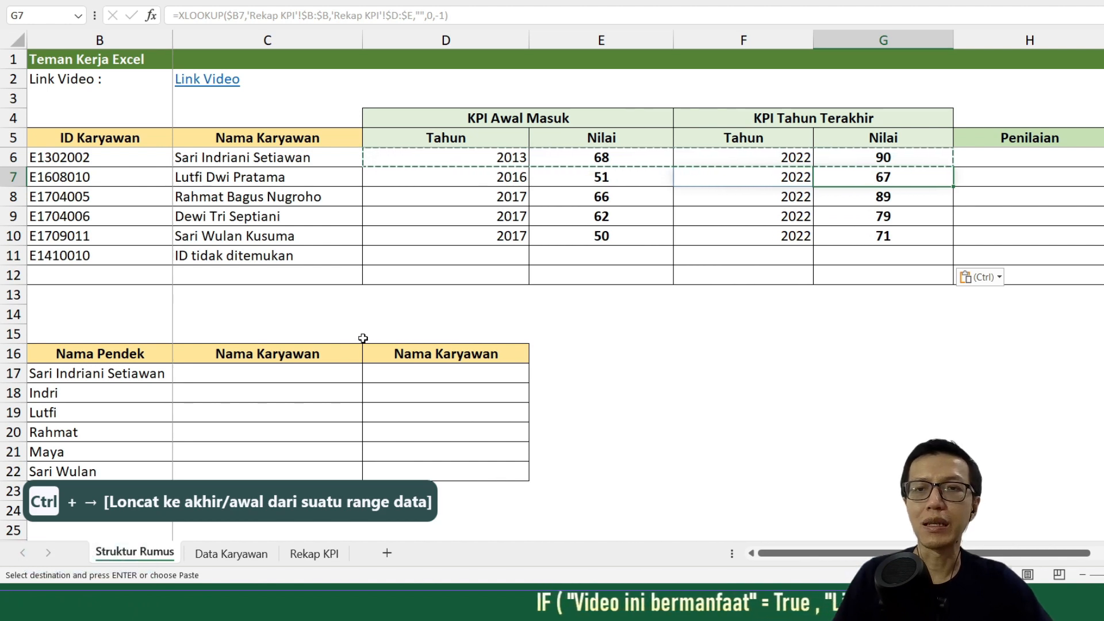
key("Escape")
- Examine how the last-year Nilai scores in column G relate to the Standar Nilai thresholds and Penilaian grades in columns J and K
left_click(980, 161)
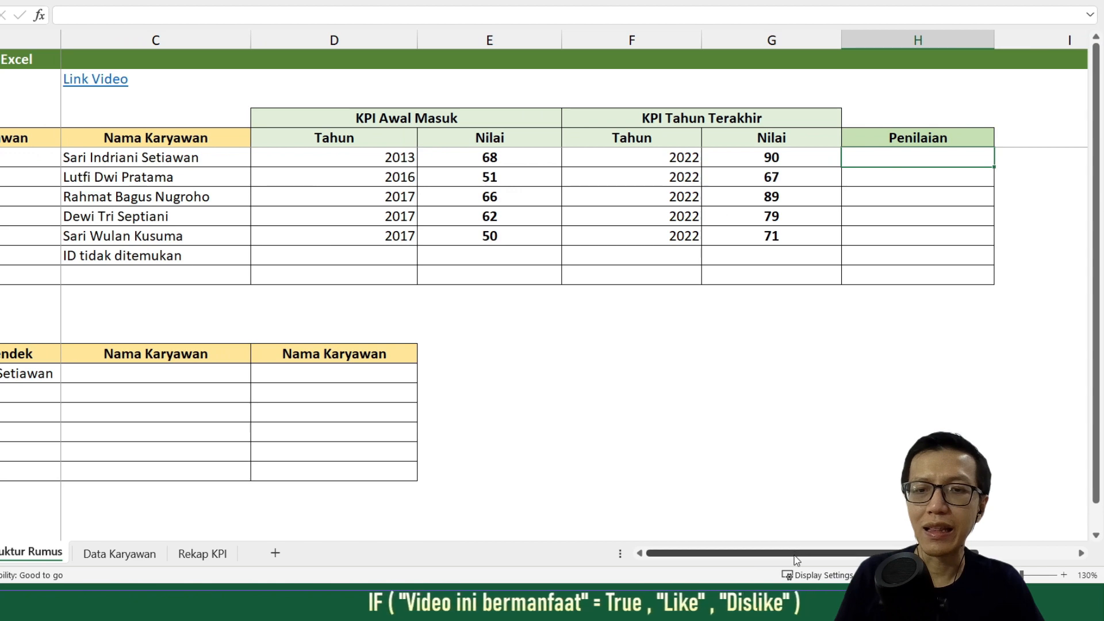
left_click_drag(797, 547, 892, 551)
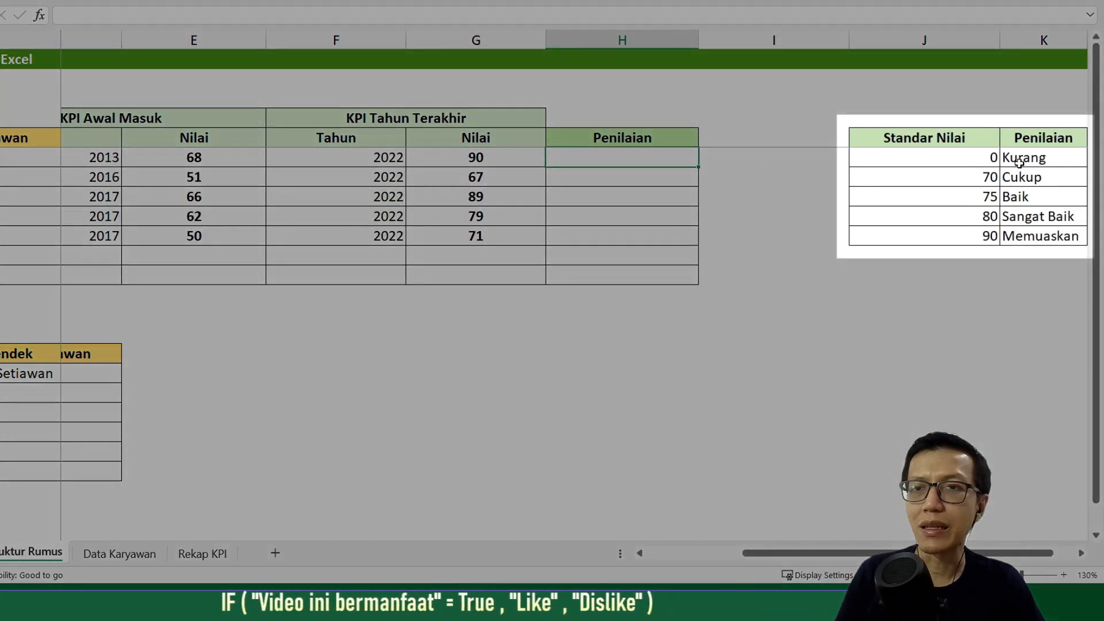
left_click(1019, 162)
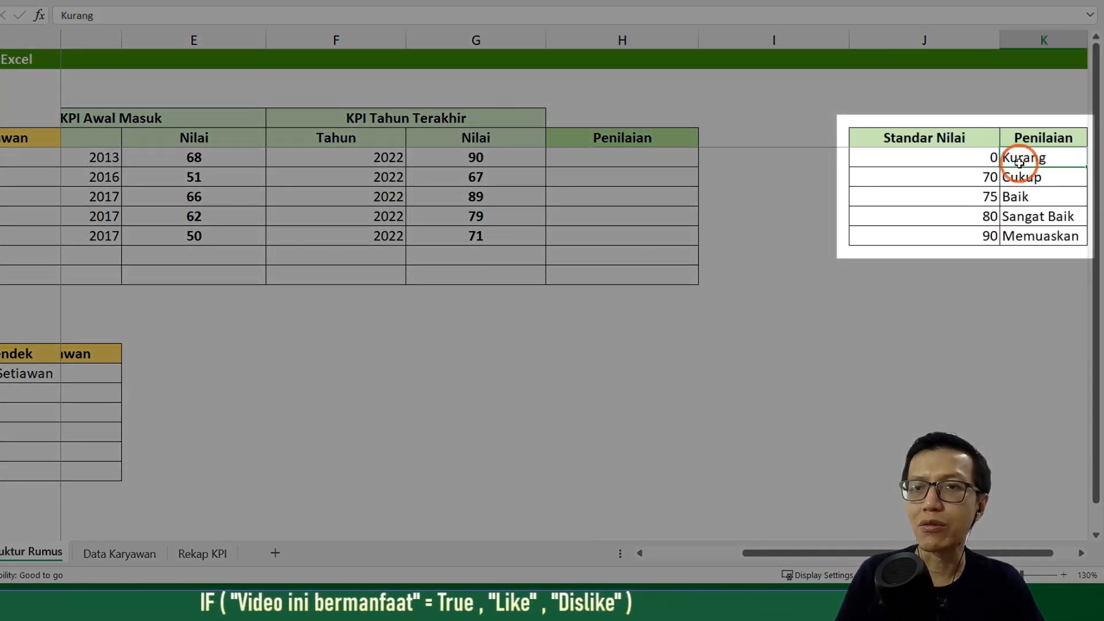
left_click(1023, 173)
left_click(1032, 201)
left_click(1037, 217)
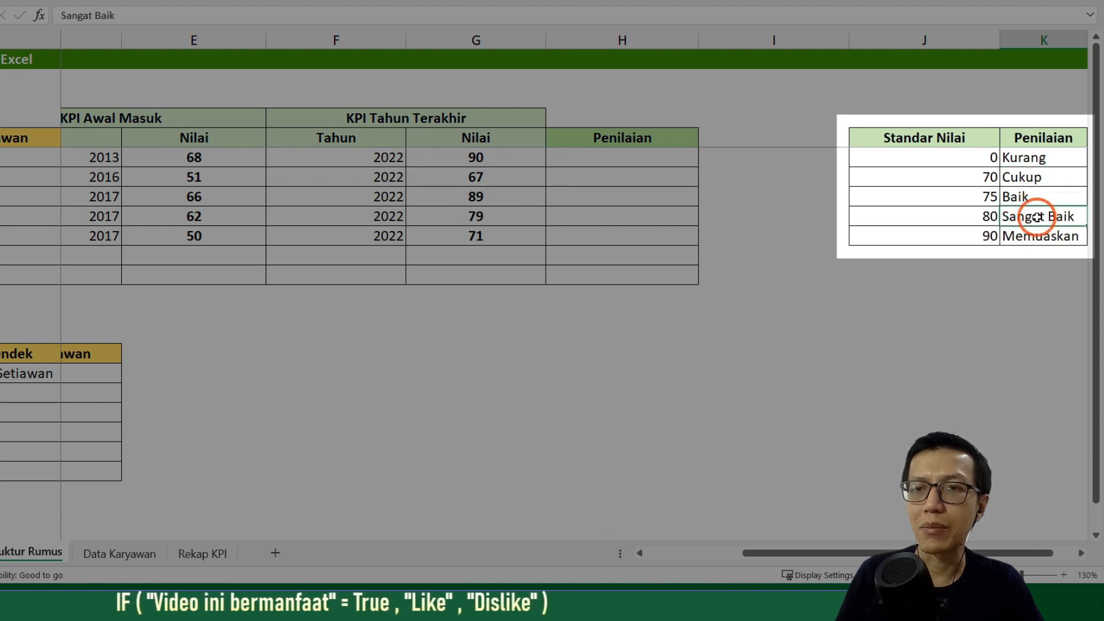
left_click(1040, 235)
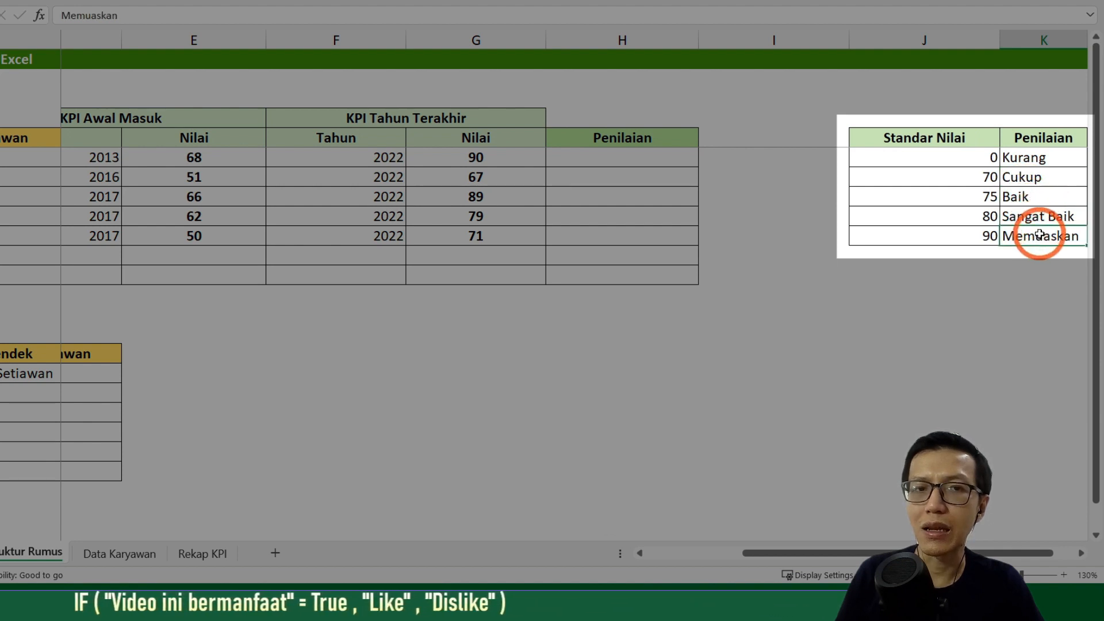
left_click(492, 163)
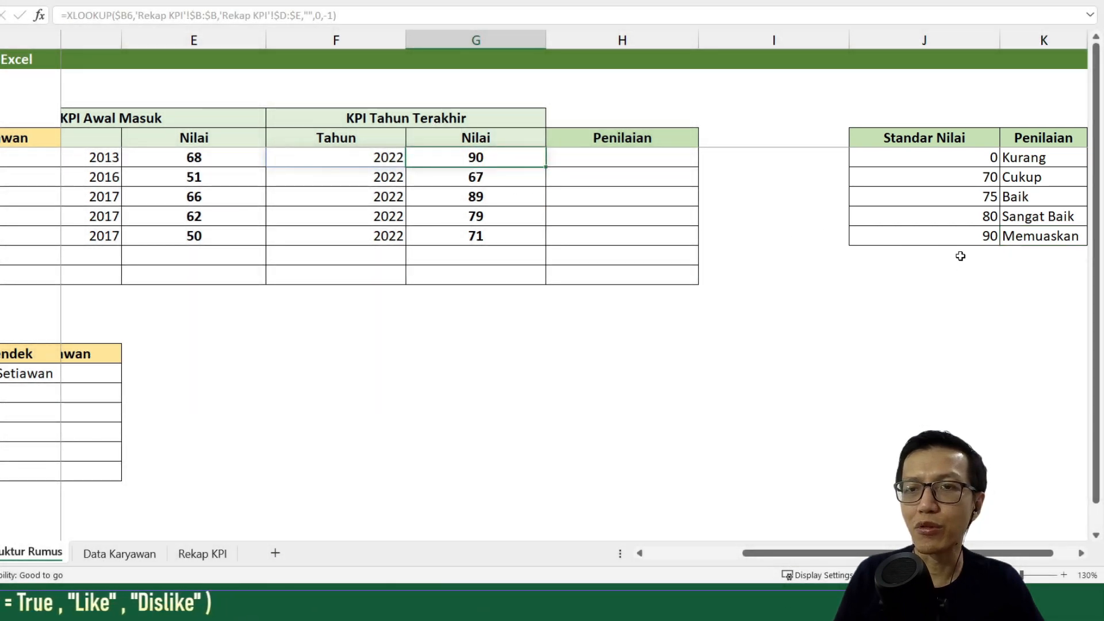
left_click(1018, 239)
left_click(458, 176)
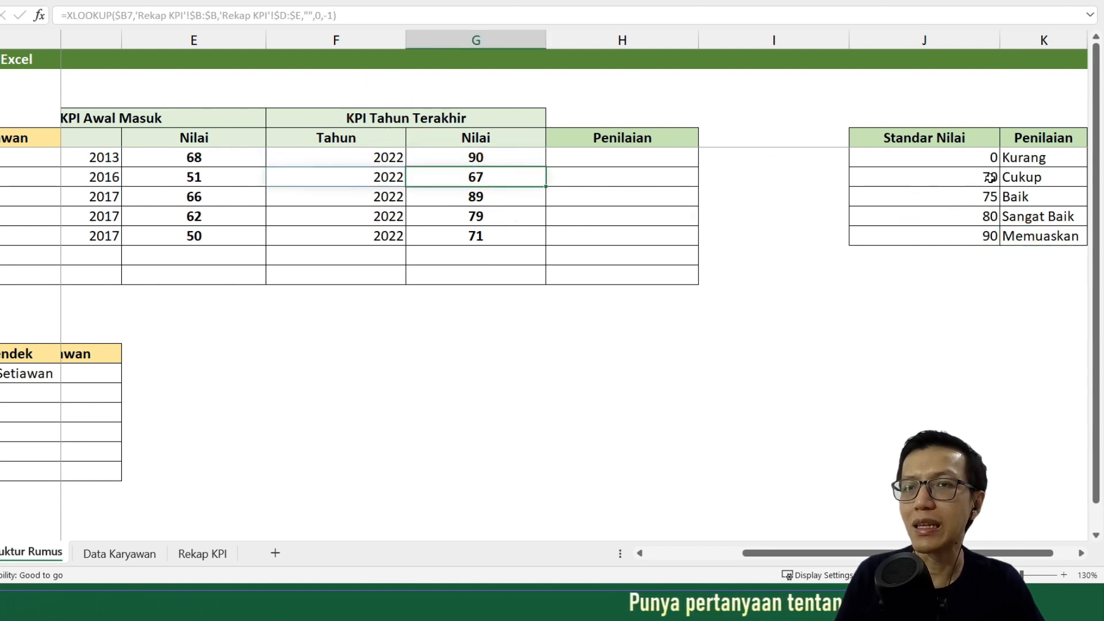
left_click(1001, 159)
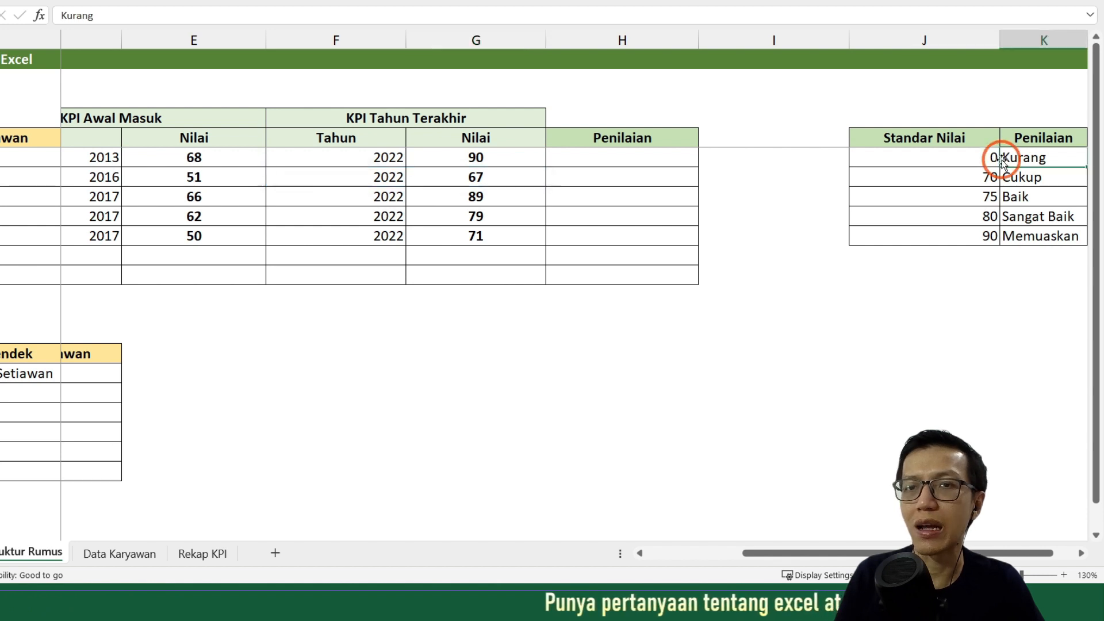
left_click(974, 179)
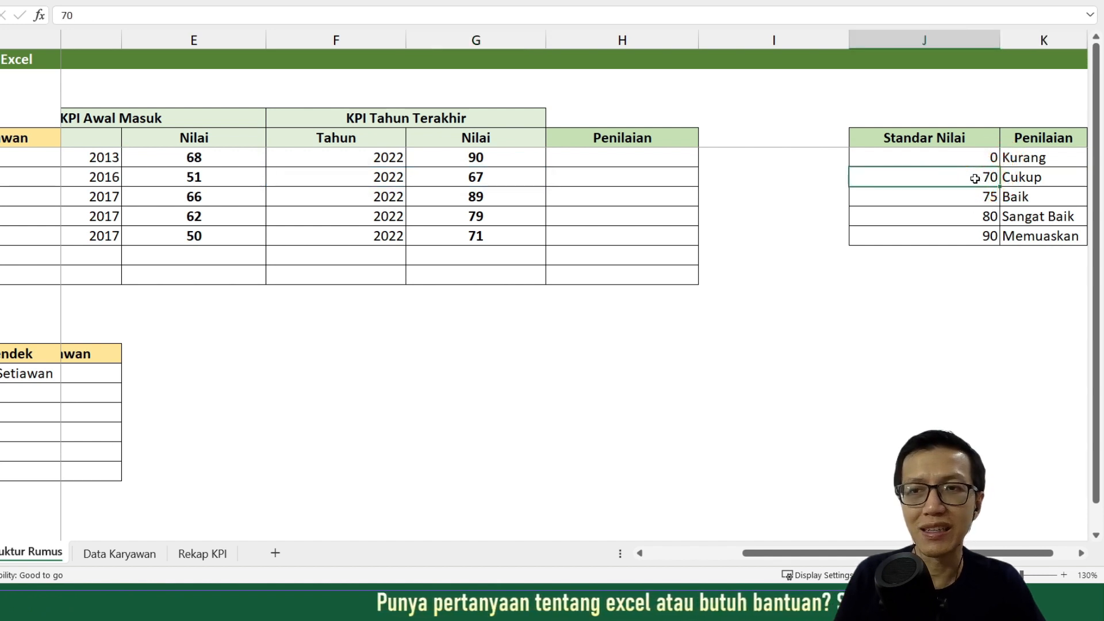
- Start an XLOOKUP formula in H6 under Penilaian with the column-locked score cell $G6 as lookup value
left_click(597, 161)
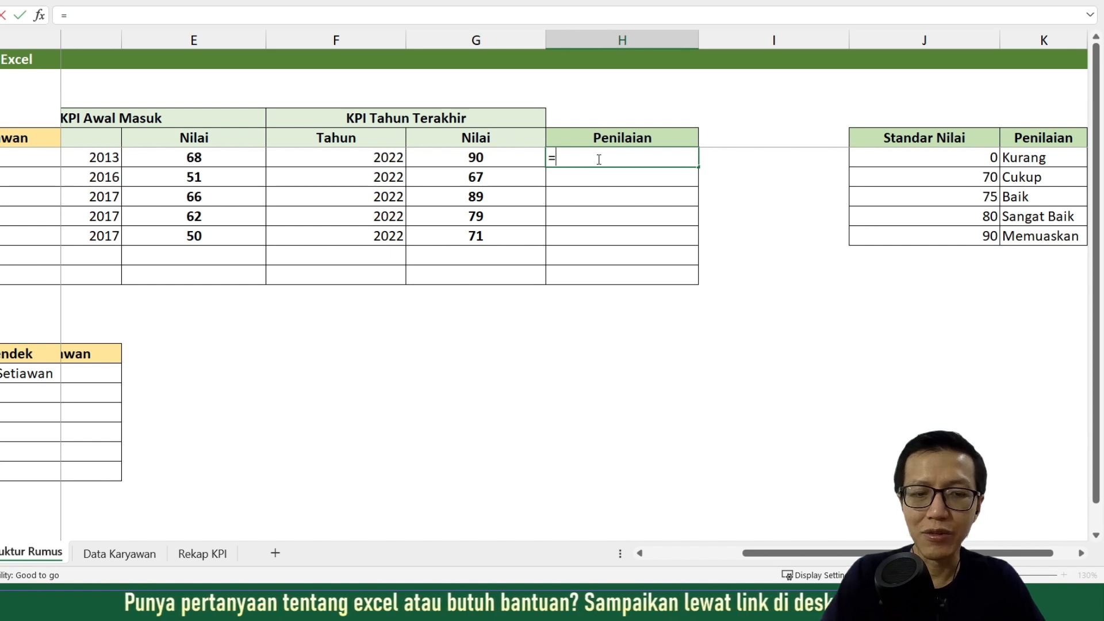
type("=xl")
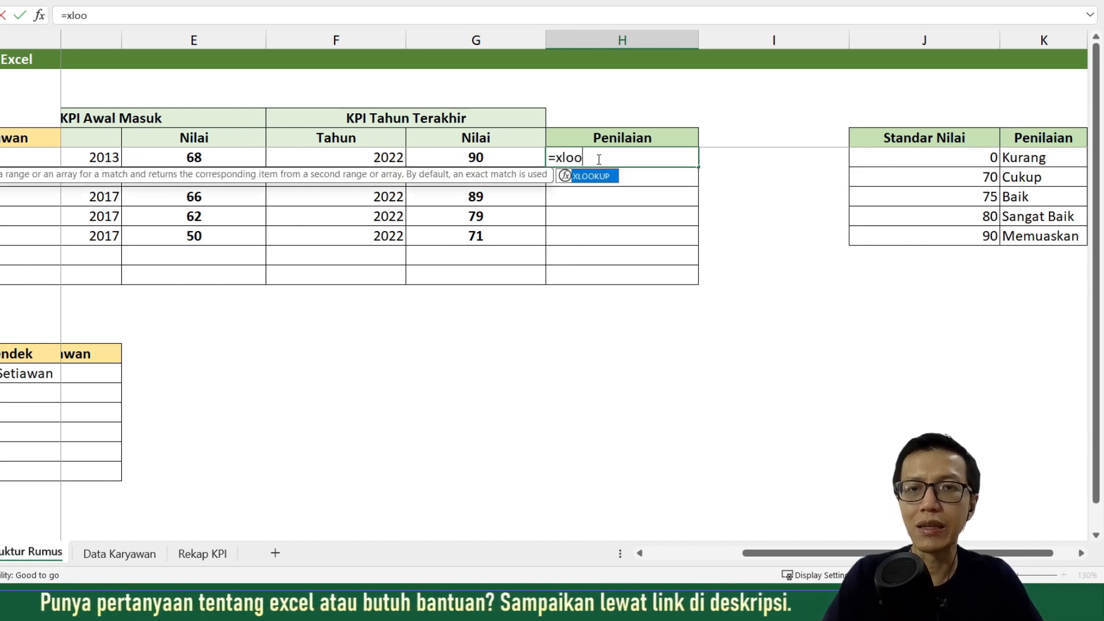
type("oo")
key("Tab")
key("Left")
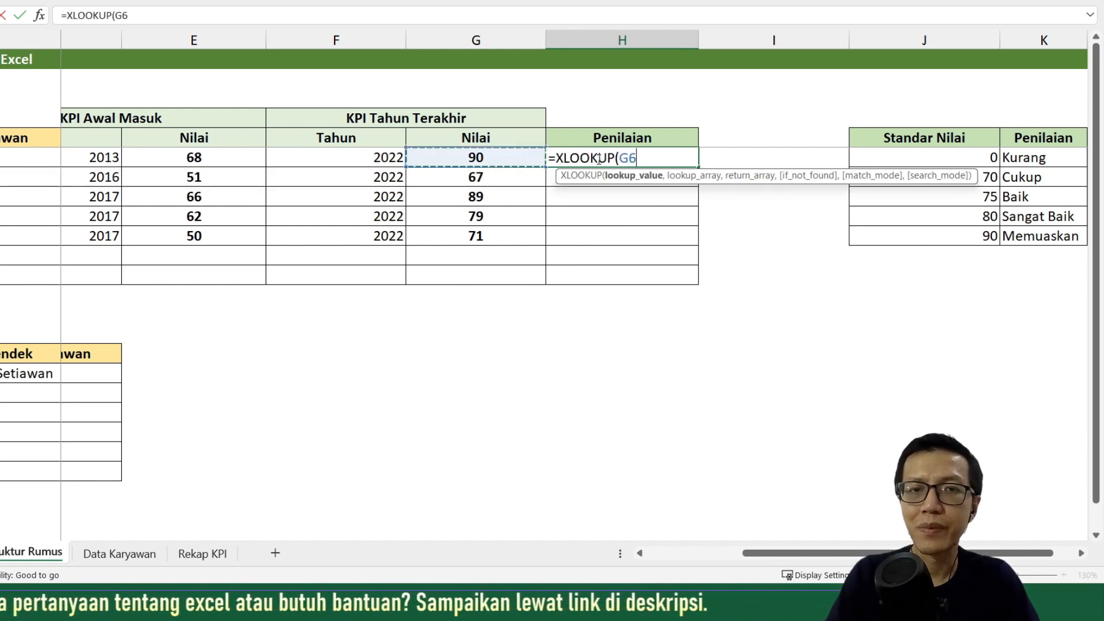
key("F4")
key("F4")
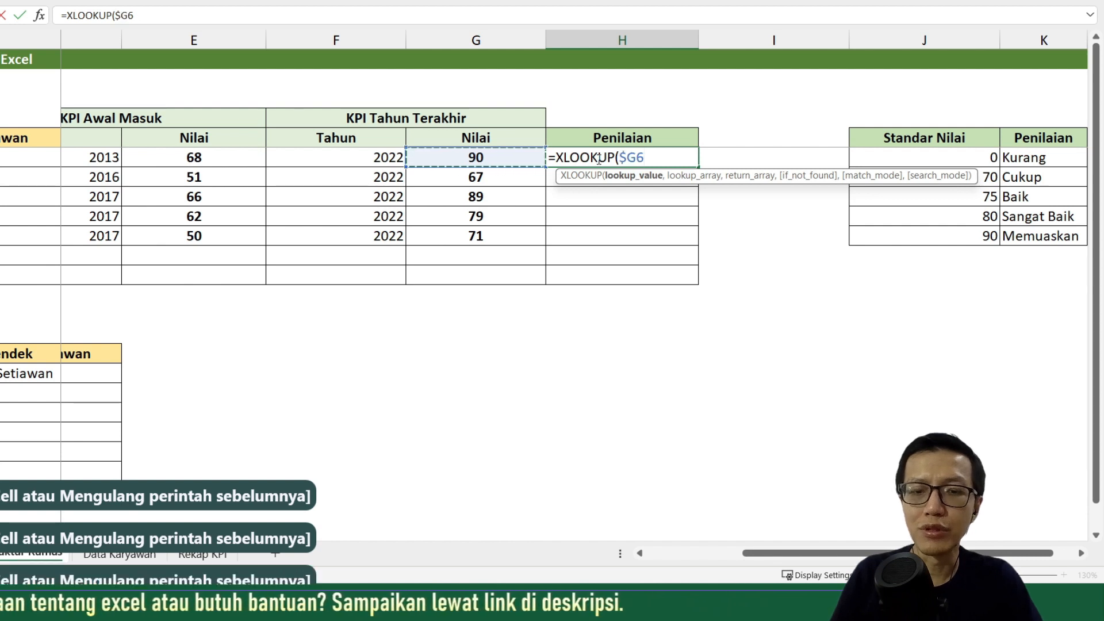
type(",")
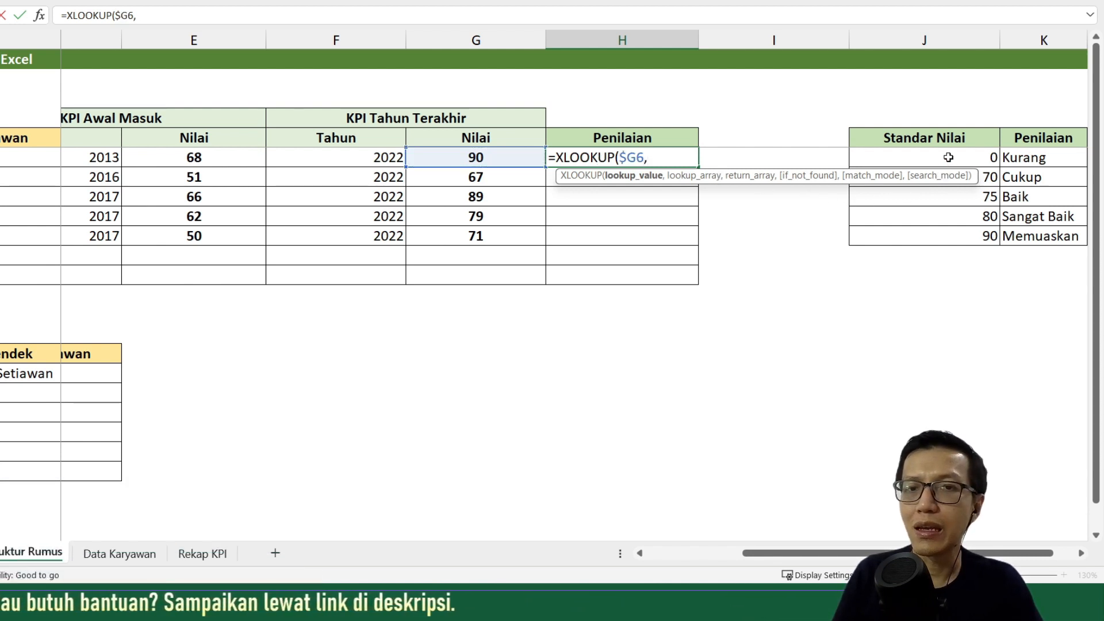
- Set the lookup array to the Standar Nilai range $J$6:$J$10 and the return array to the Penilaian range $K$6:$K$10
left_click_drag(948, 157, 968, 229)
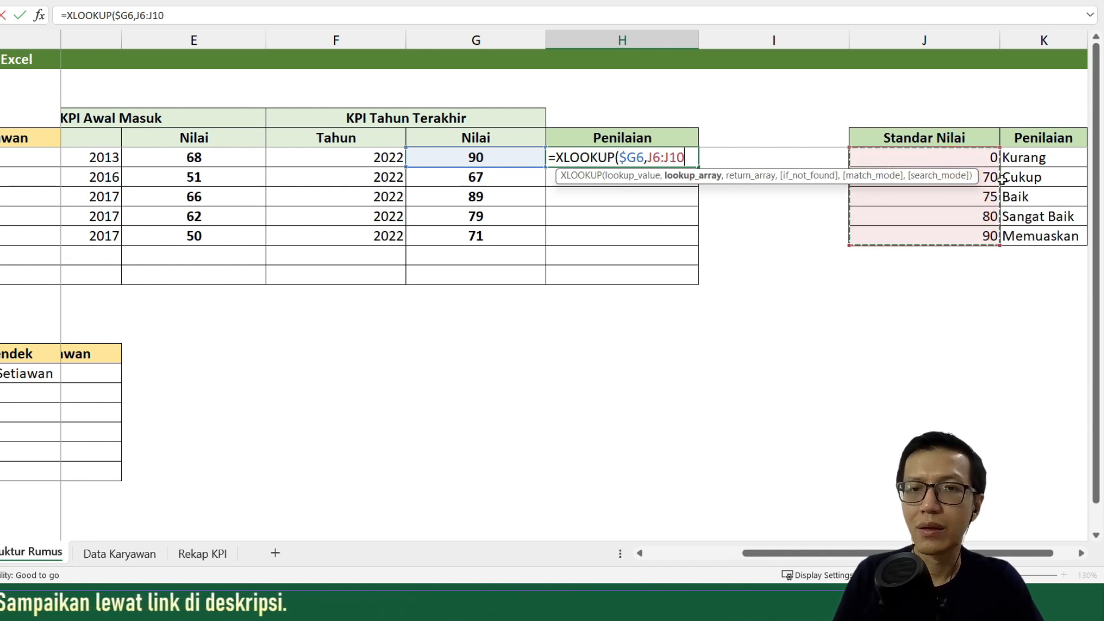
key("F4")
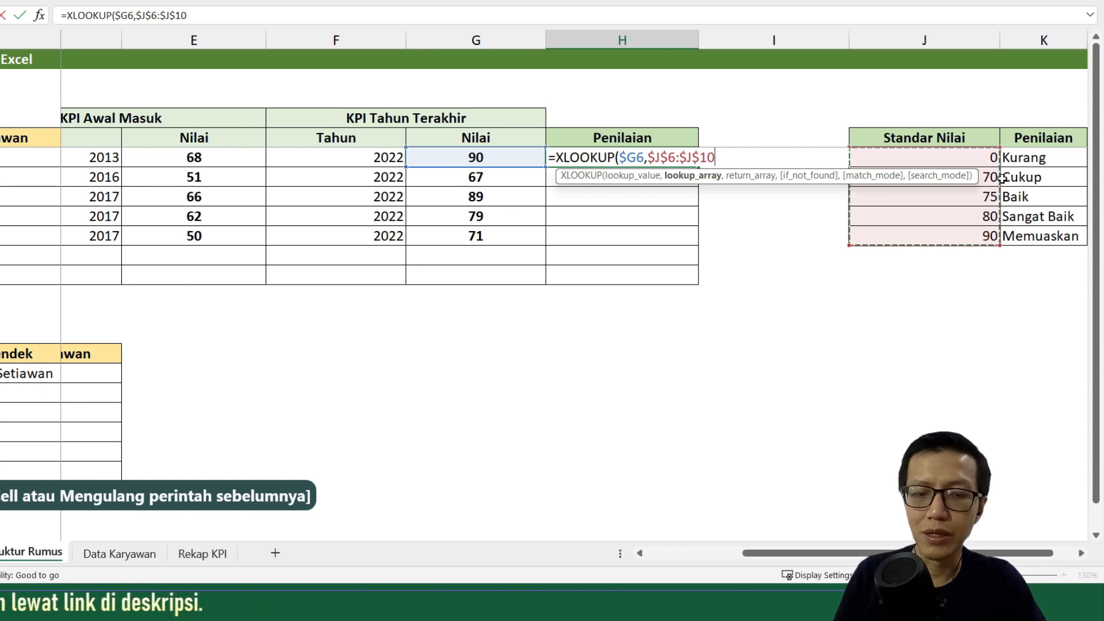
type(",")
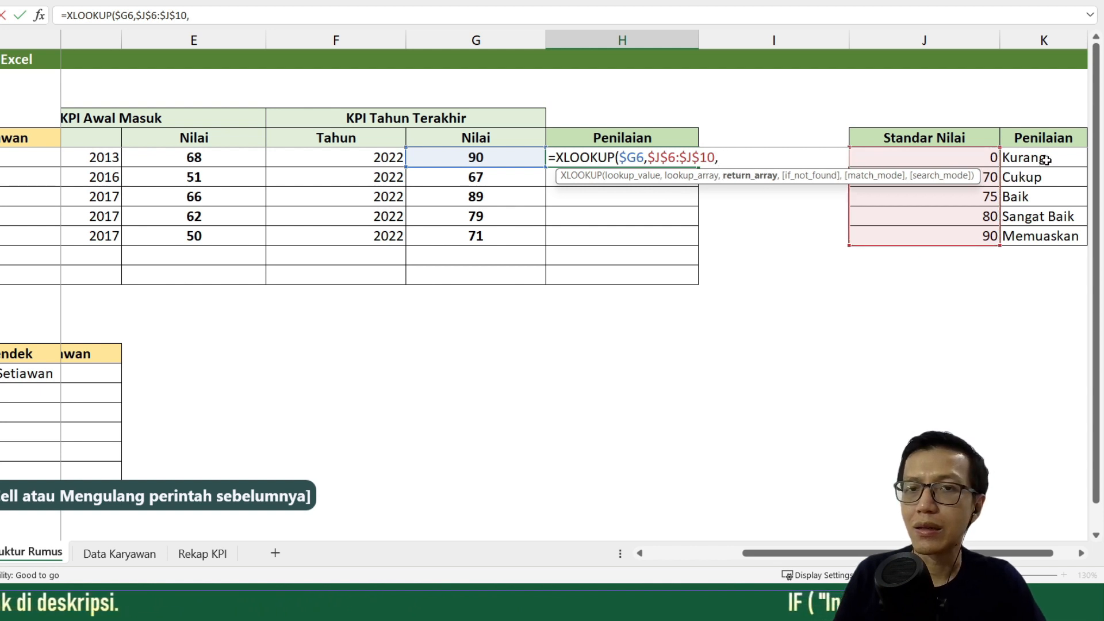
left_click_drag(1046, 160, 1065, 232)
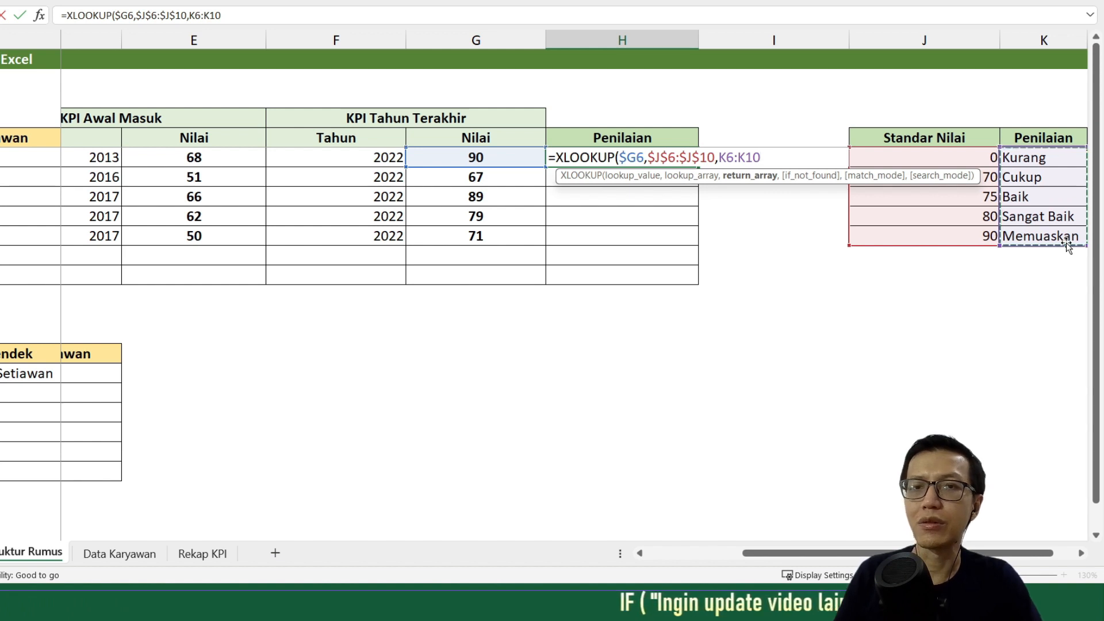
key("F4")
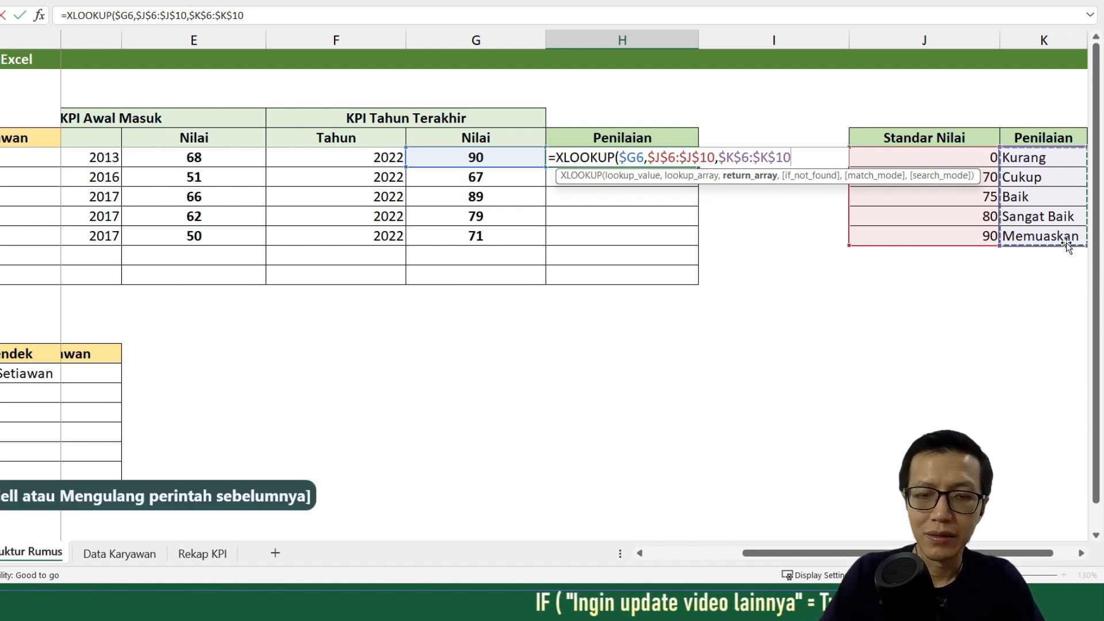
type(",")
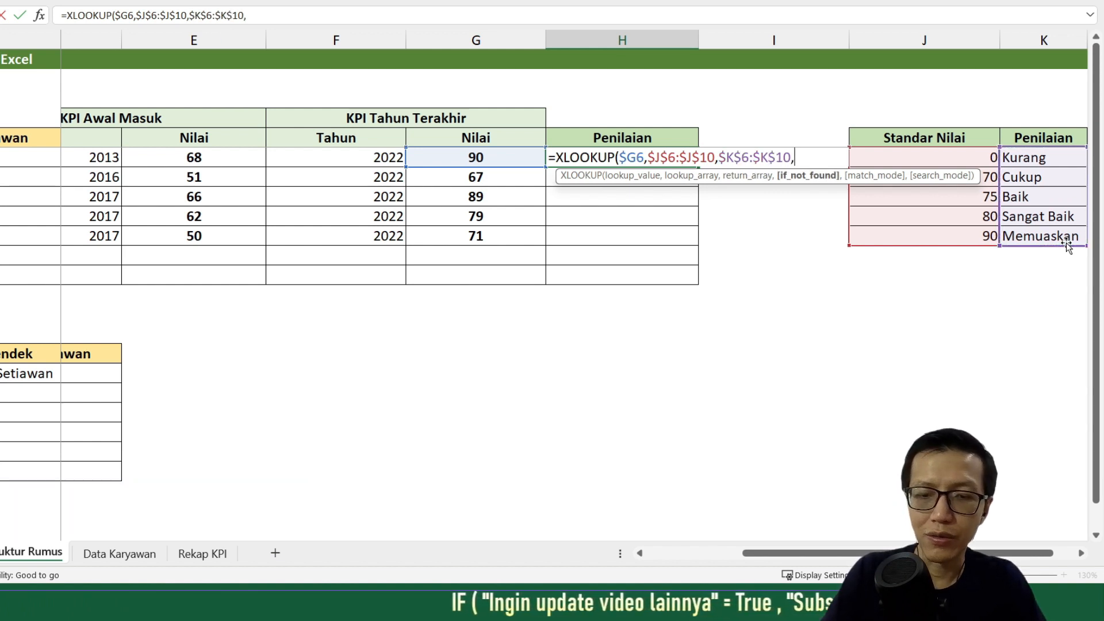
- Finish the XLOOKUP formula in H6 with an empty string "" for not found and match mode -1
type("\"\"")
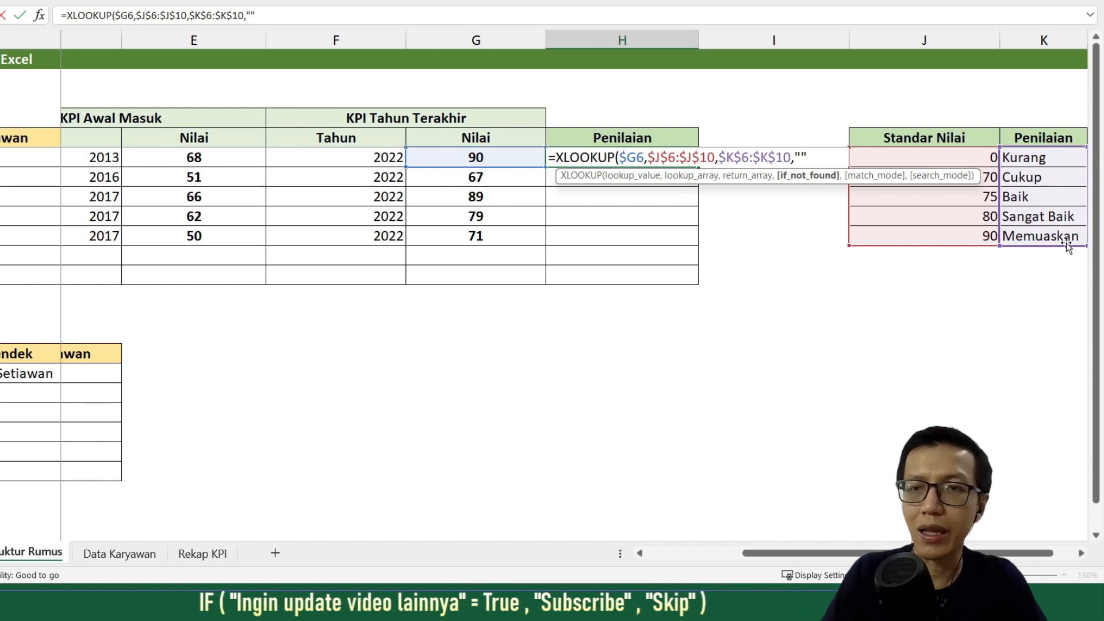
type(",")
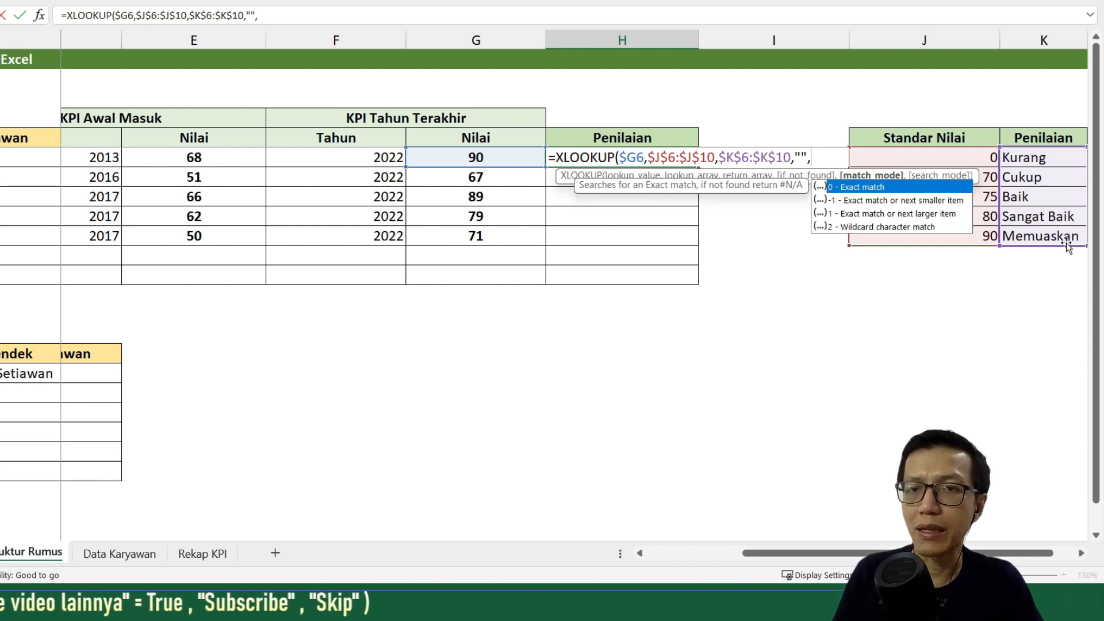
key("Down")
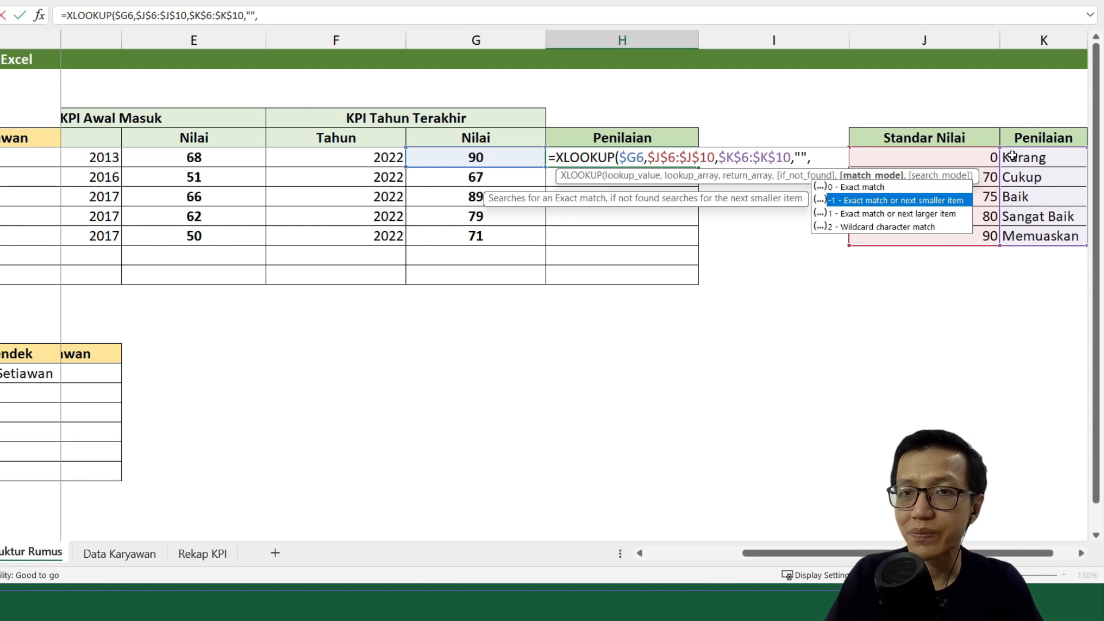
type("-1")
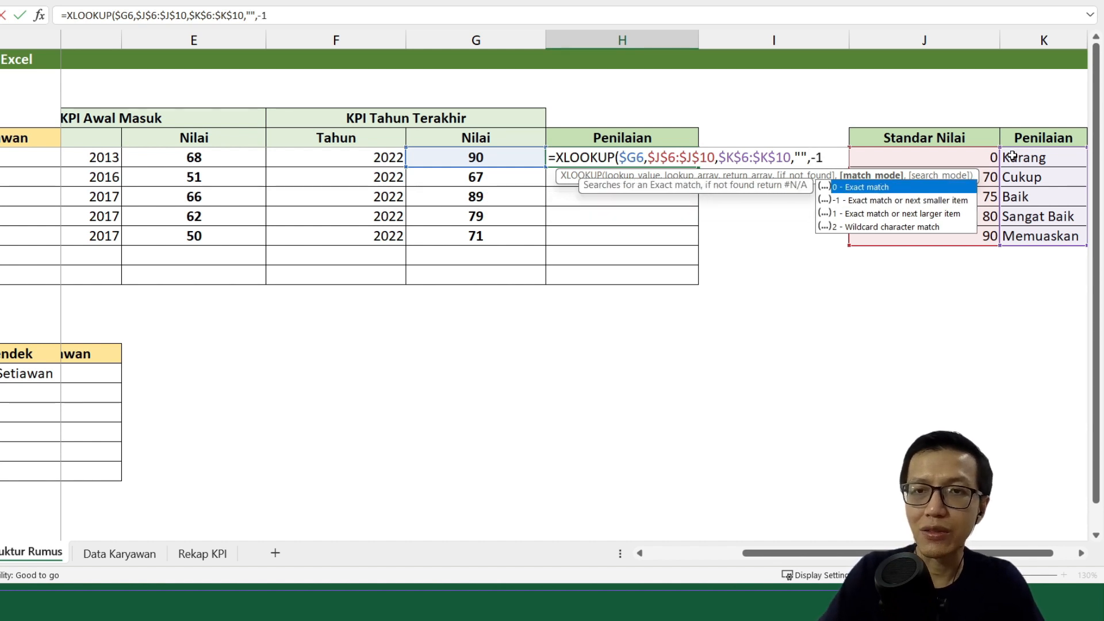
type(")")
key("ctrl+Return")
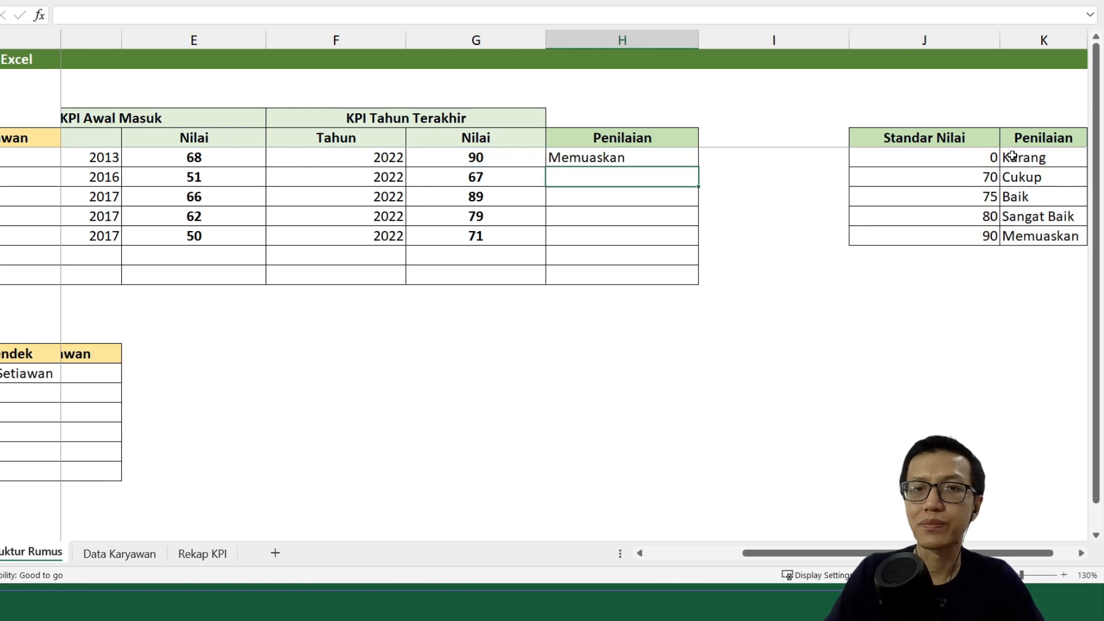
- Copy the Penilaian formula from H6 down through H10
key("ctrl+c")
key("shift+Down")
key("shift+Down")
key("shift+Down")
key("shift+Down")
key("ctrl+v")
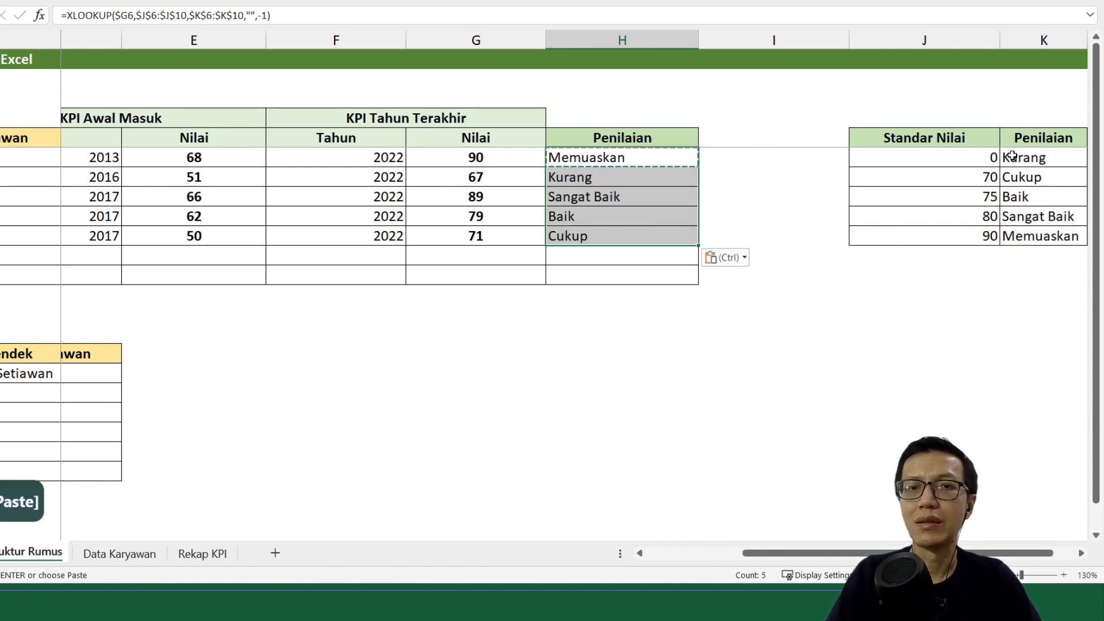
key("Down")
key("Escape")
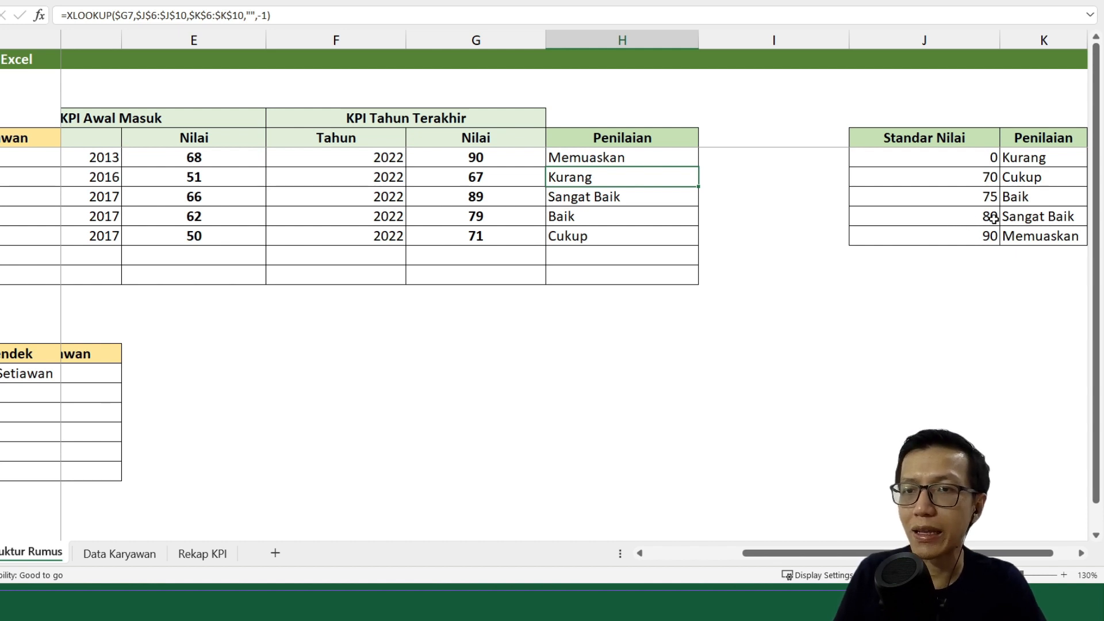
- Check the Penilaian grades in H9 and H10 against their last-year scores and the Standar Nilai thresholds
left_click(541, 219)
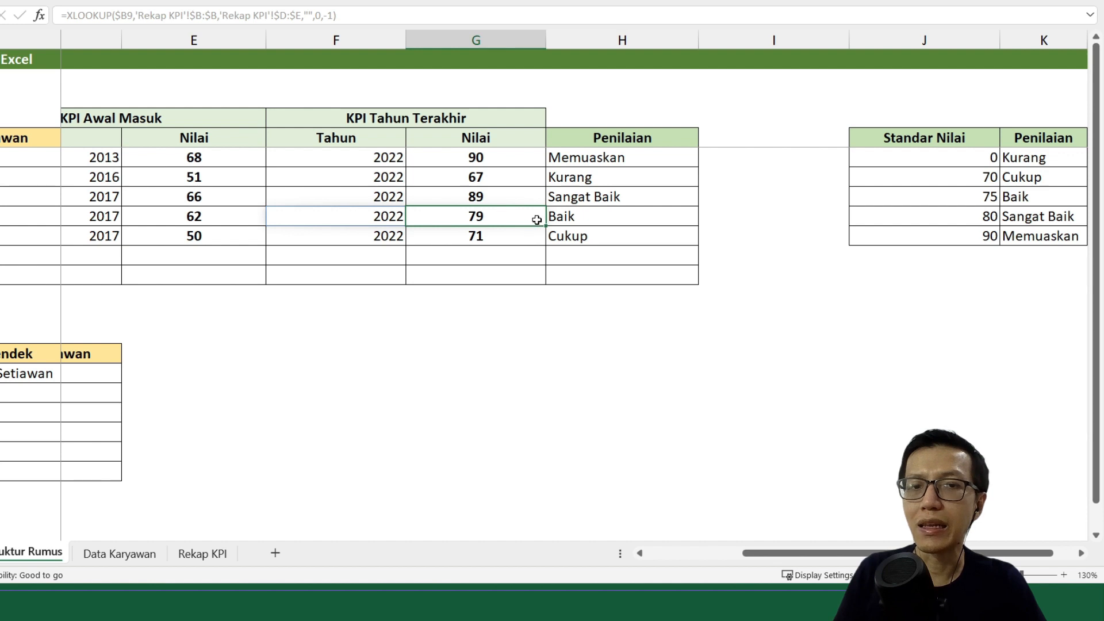
left_click(603, 222)
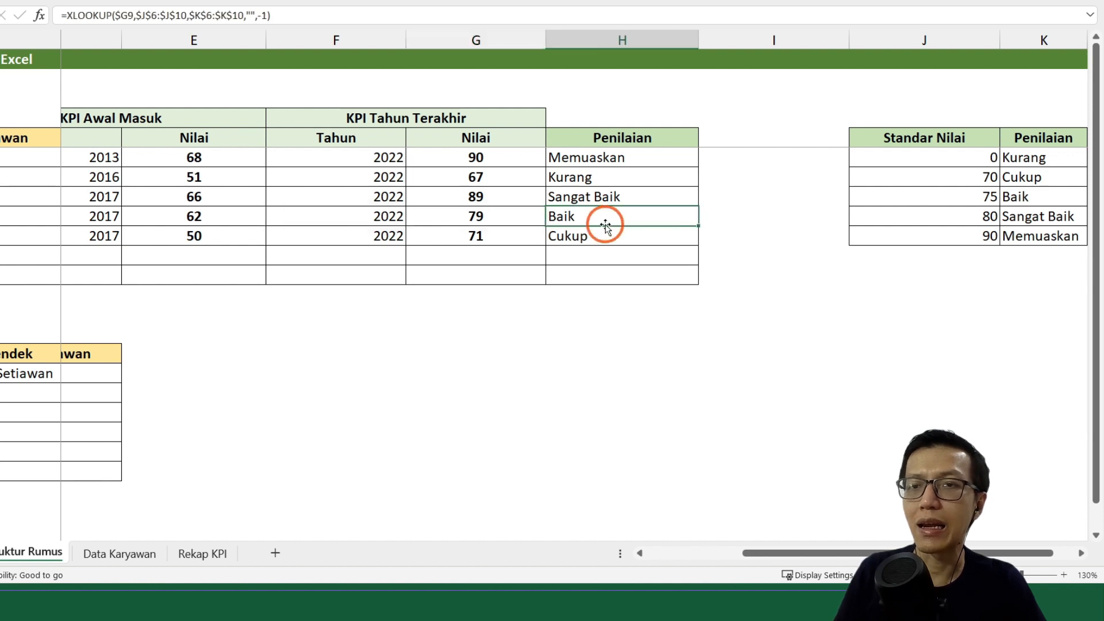
left_click(944, 216)
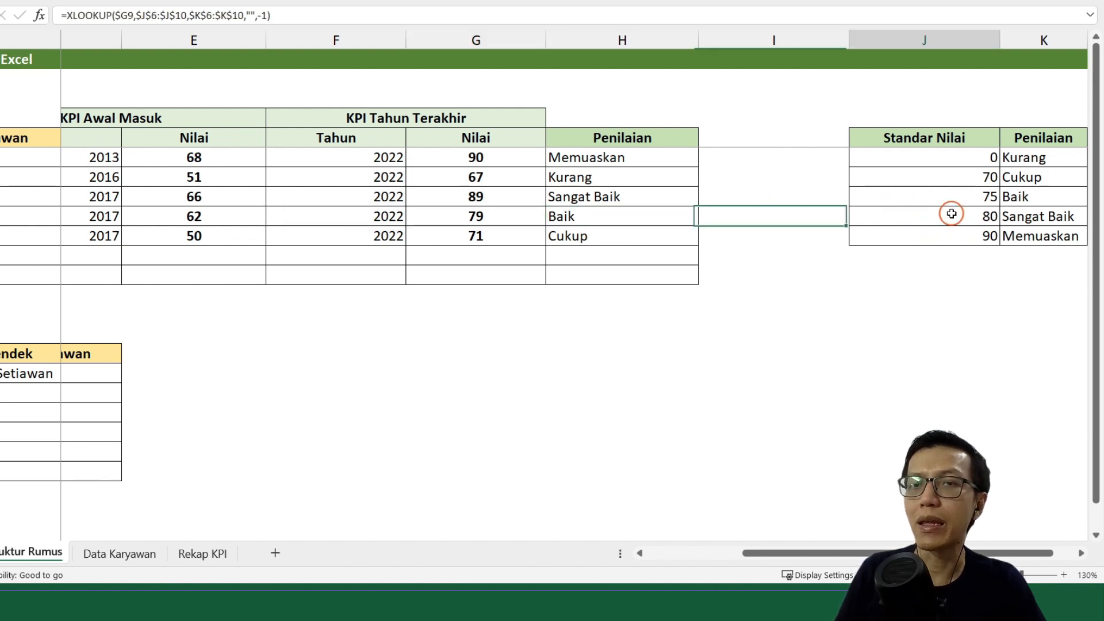
left_click(501, 229)
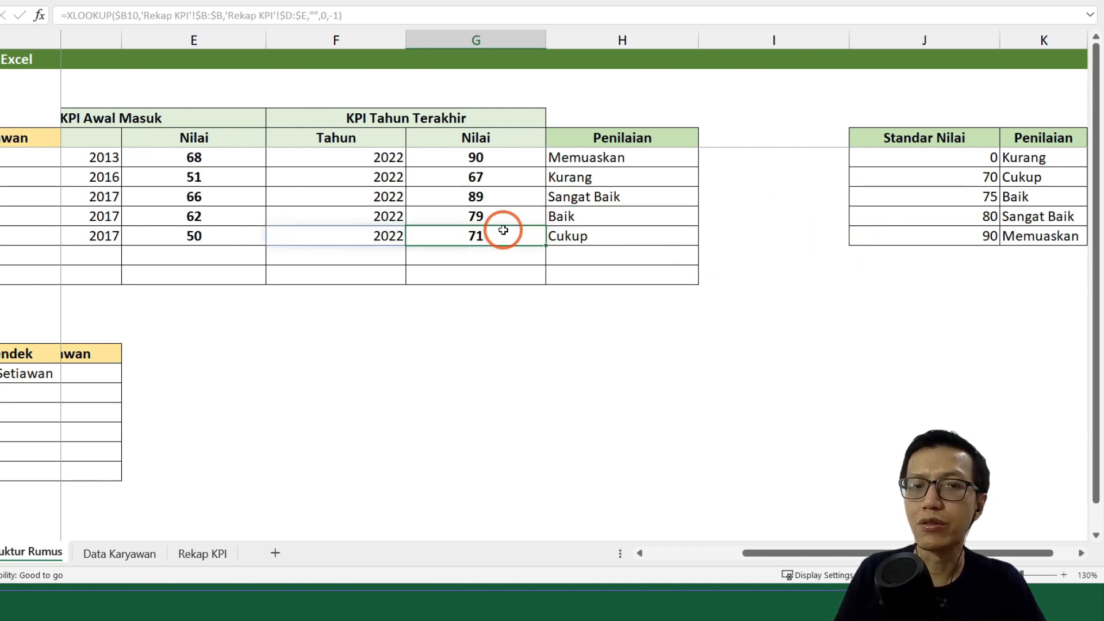
left_click(628, 239)
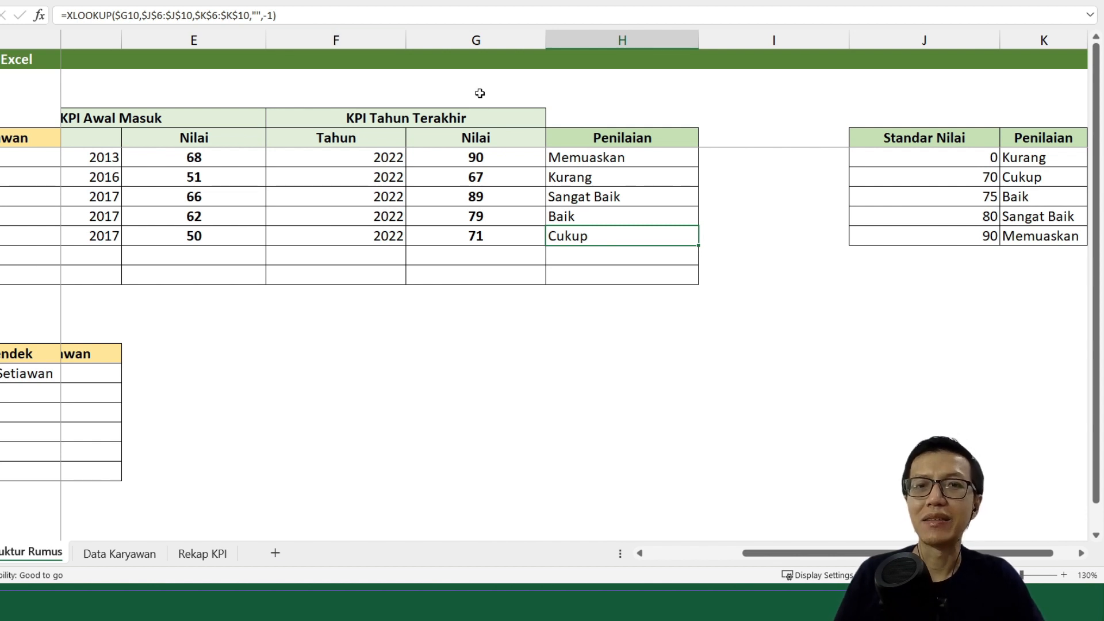
- Copy the Penilaian formula from H6 into I6 for comparison
left_click(609, 154)
key("ctrl+c")
left_click(731, 157)
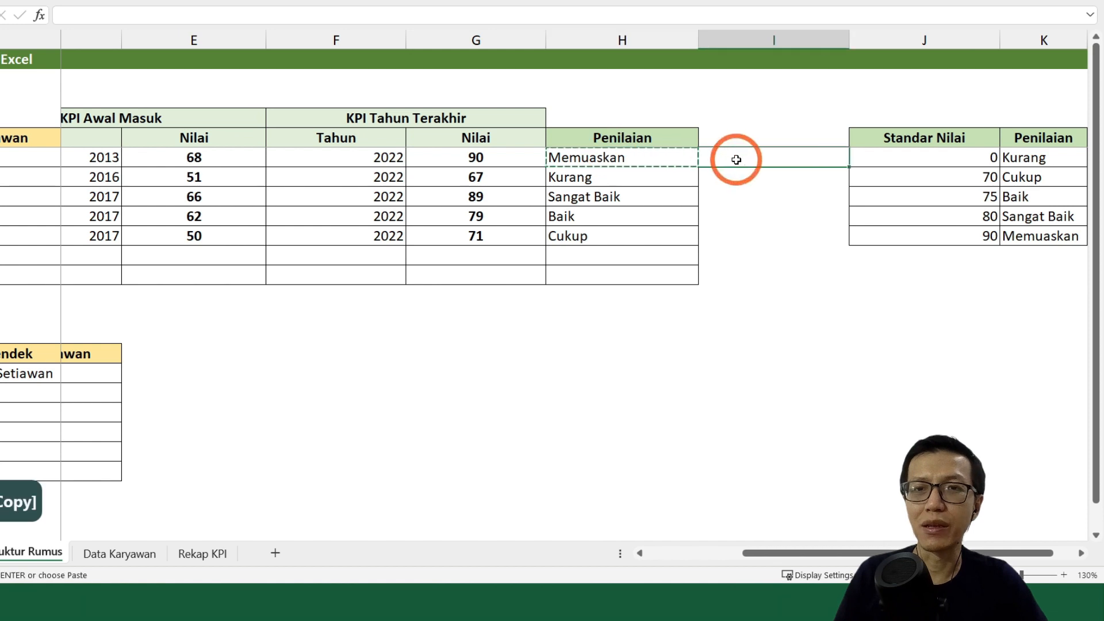
key("ctrl+v")
key("Escape")
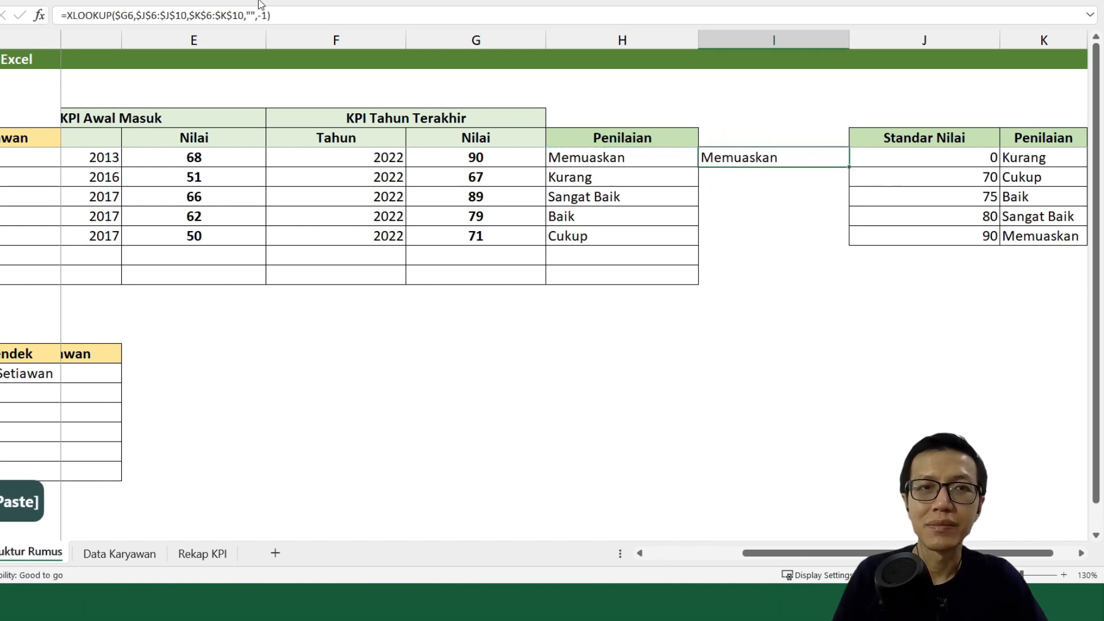
- Set the match mode of the XLOOKUP formula in I6 to 1, exact match or next larger item
double_click(266, 16)
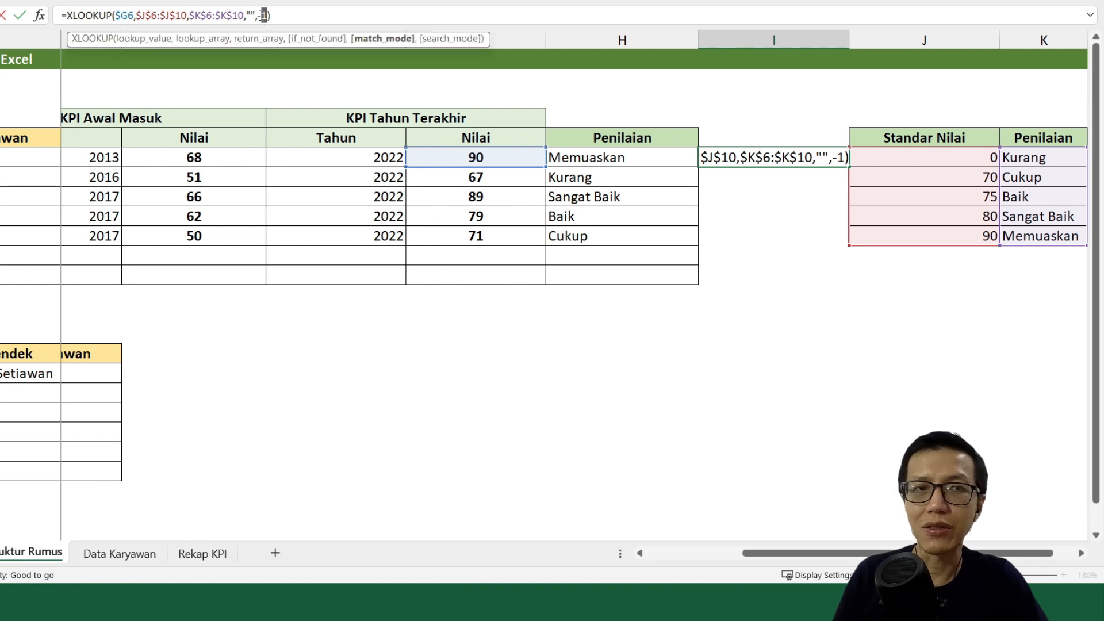
key("BackSpace")
key("BackSpace")
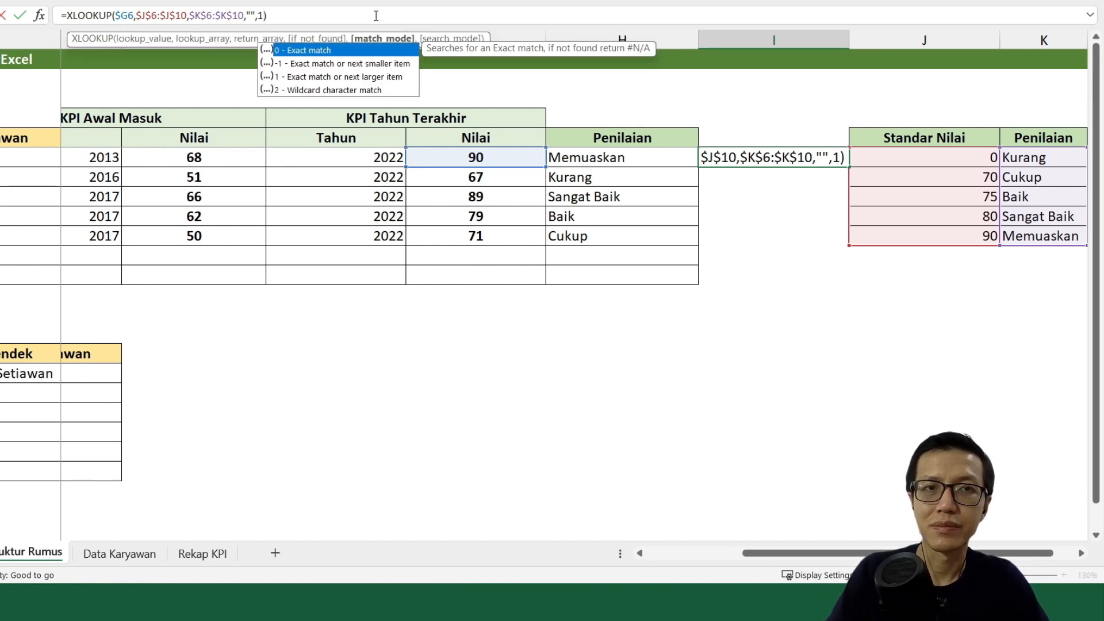
key("Return")
key("Up")
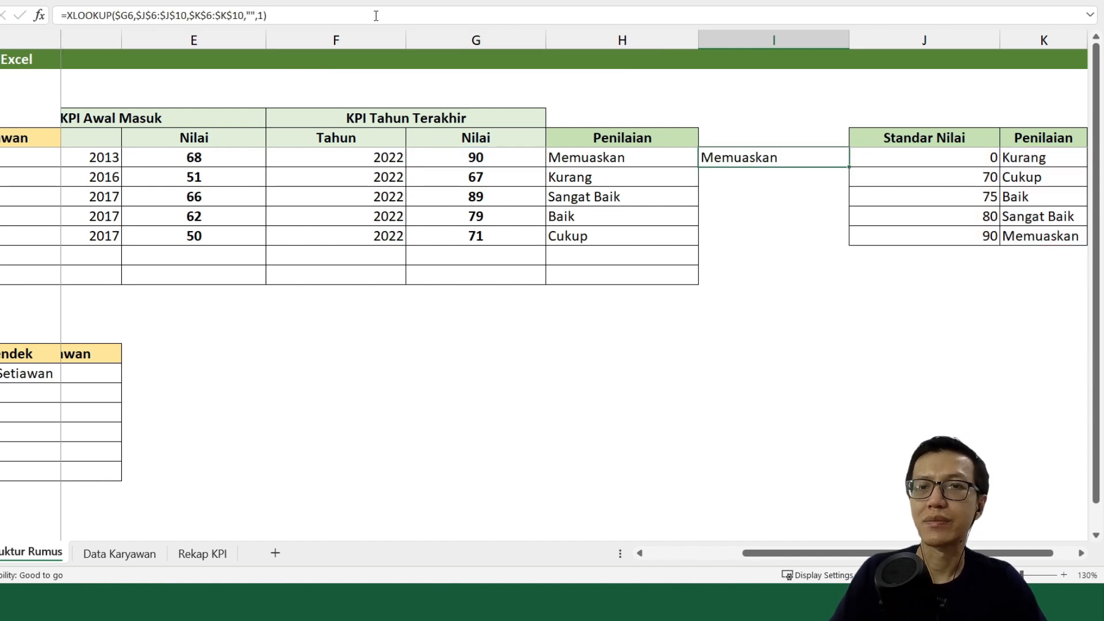
- Copy the next-larger-item formula from I6 down to I7:I10
key("ctrl+c")
left_click_drag(758, 183, 754, 236)
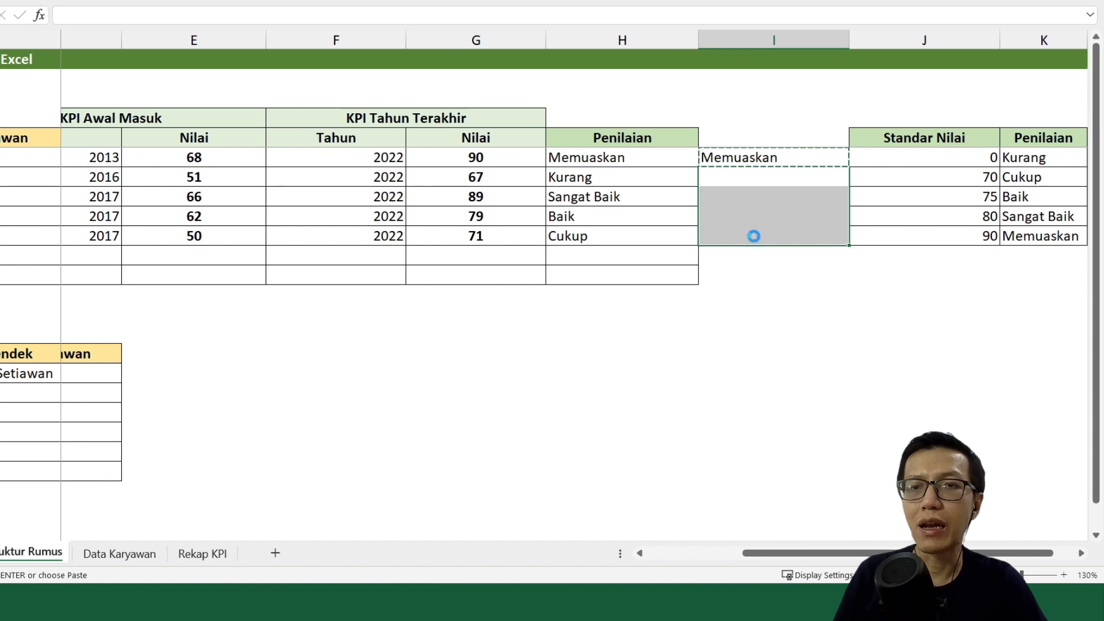
key("ctrl+v")
key("Escape")
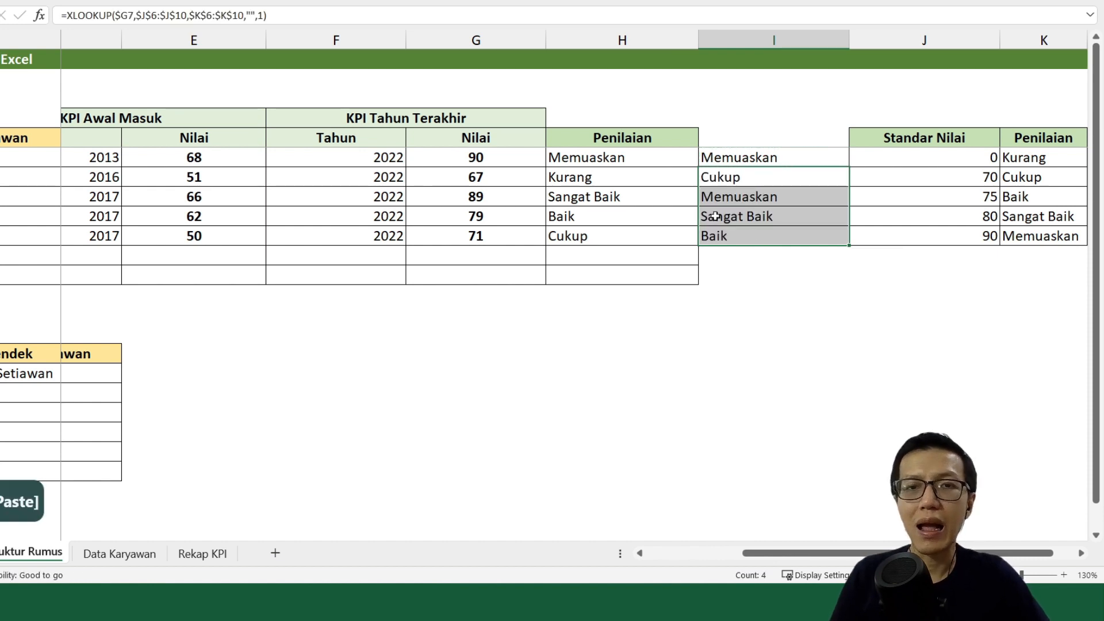
- Compare the column I grades in rows 7 and 8 with their last-year scores and the next larger Standar Nilai thresholds
left_click(496, 184)
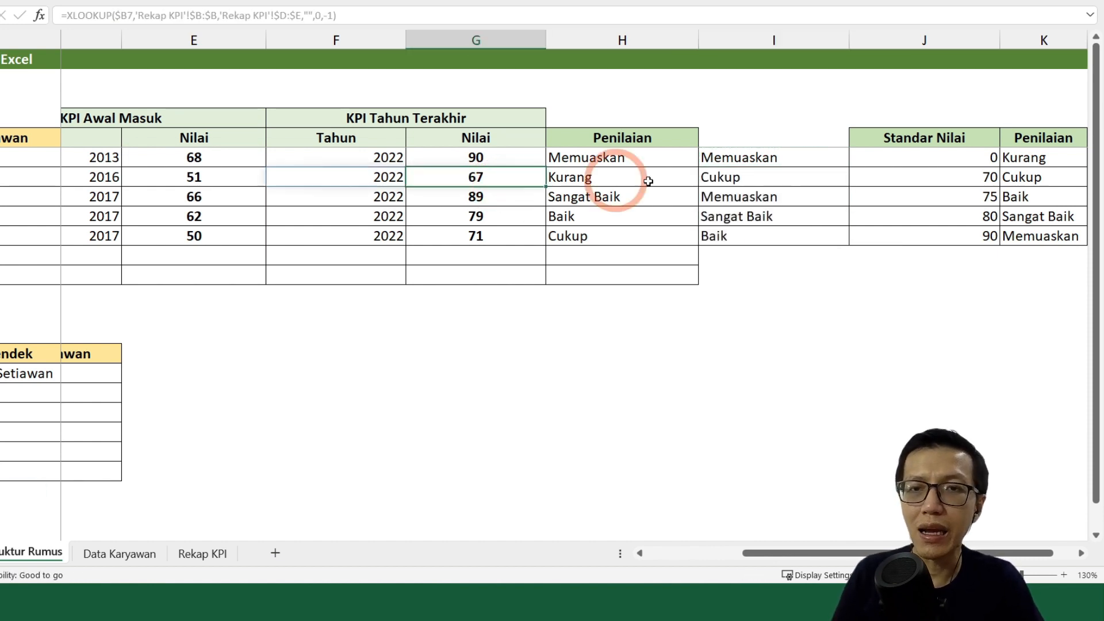
left_click(742, 182)
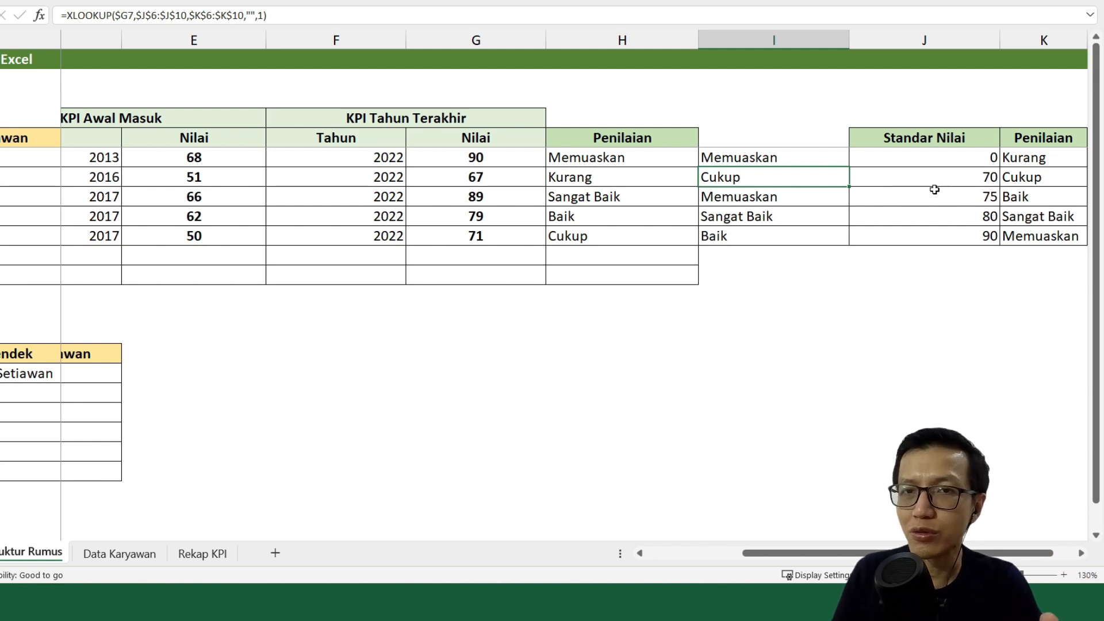
left_click(971, 178)
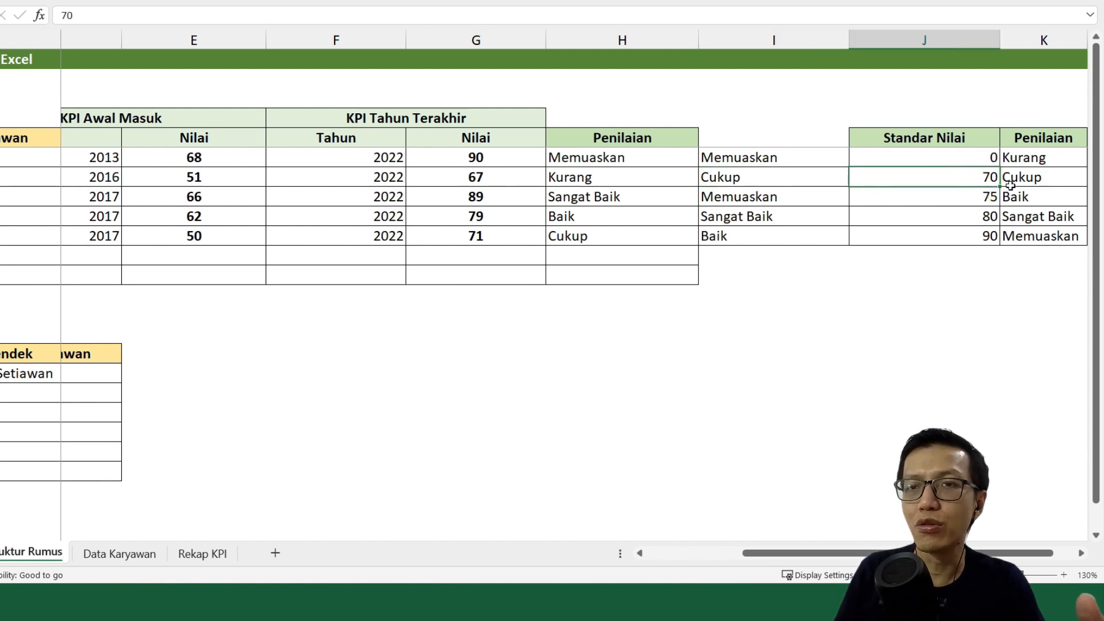
left_click(729, 176)
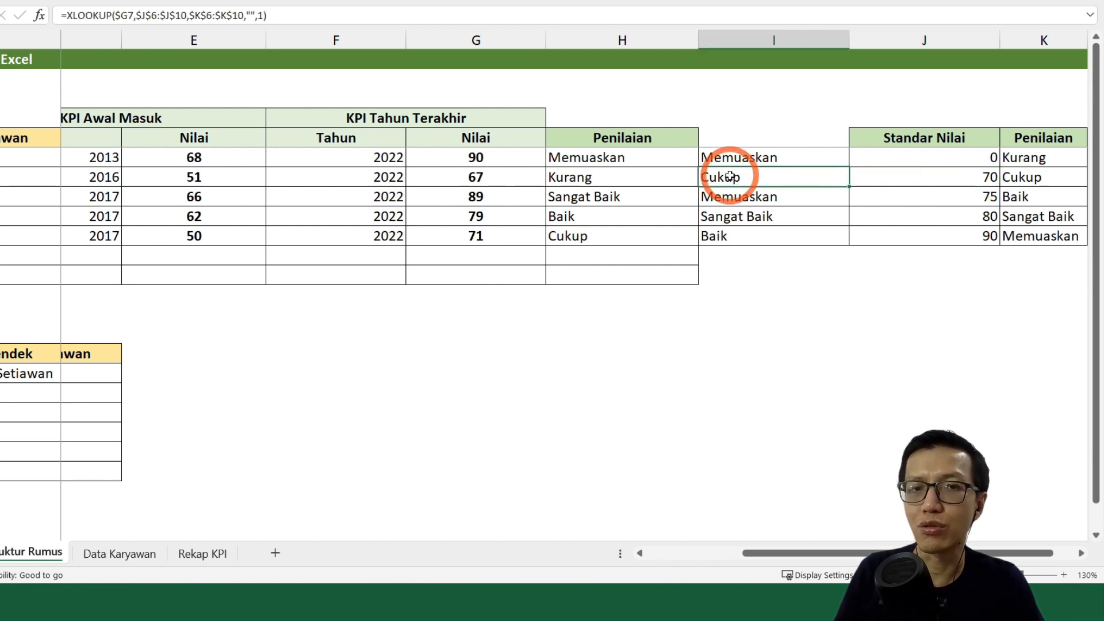
left_click(493, 202)
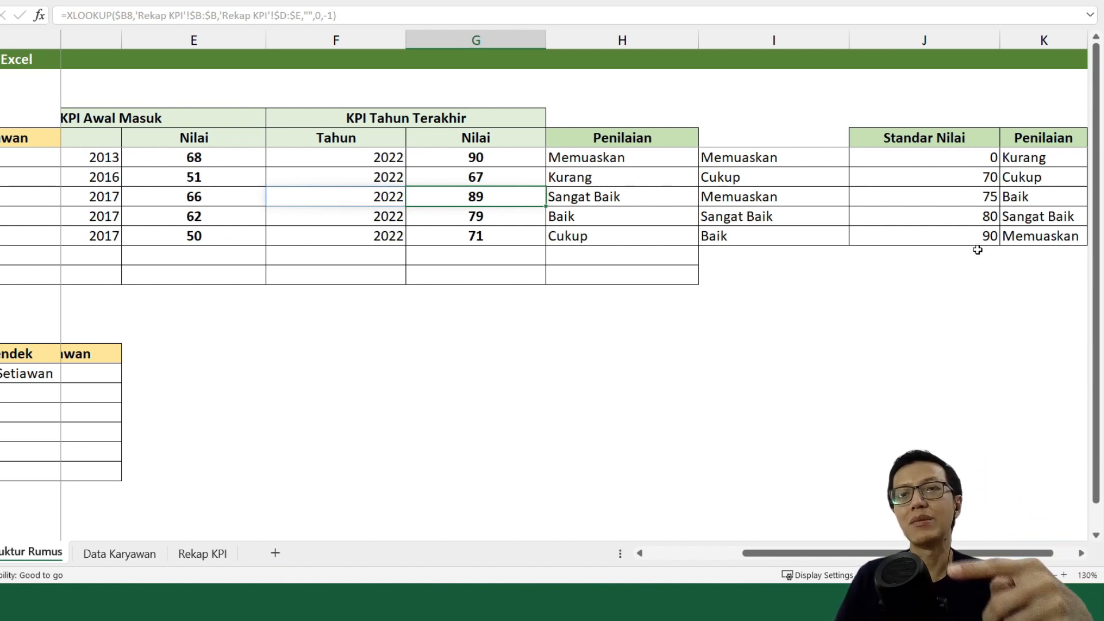
left_click(984, 232)
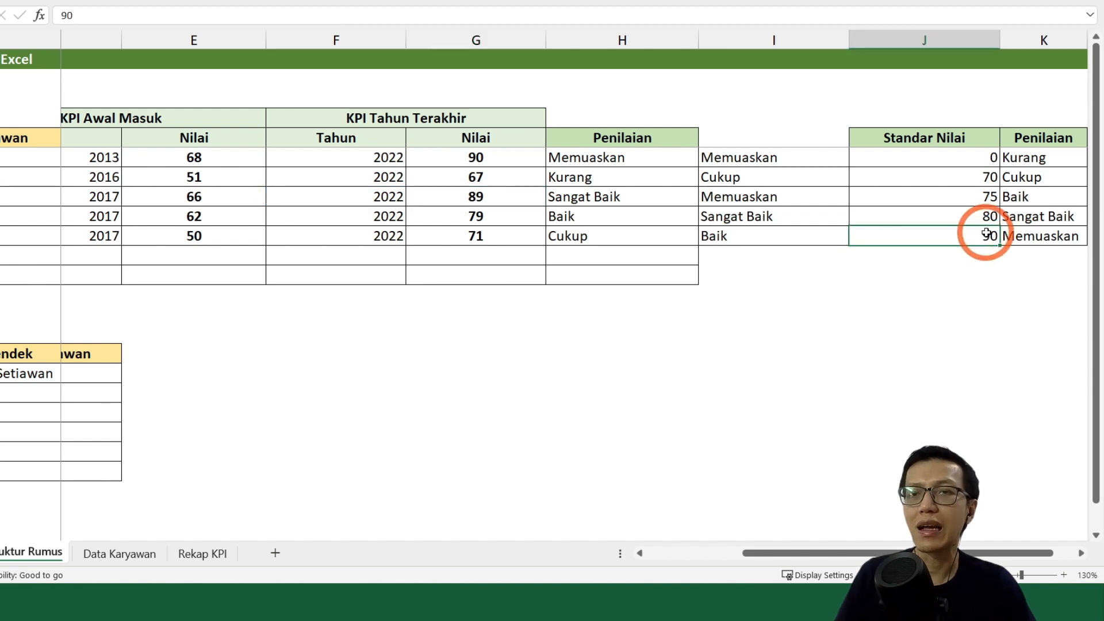
left_click(1041, 239)
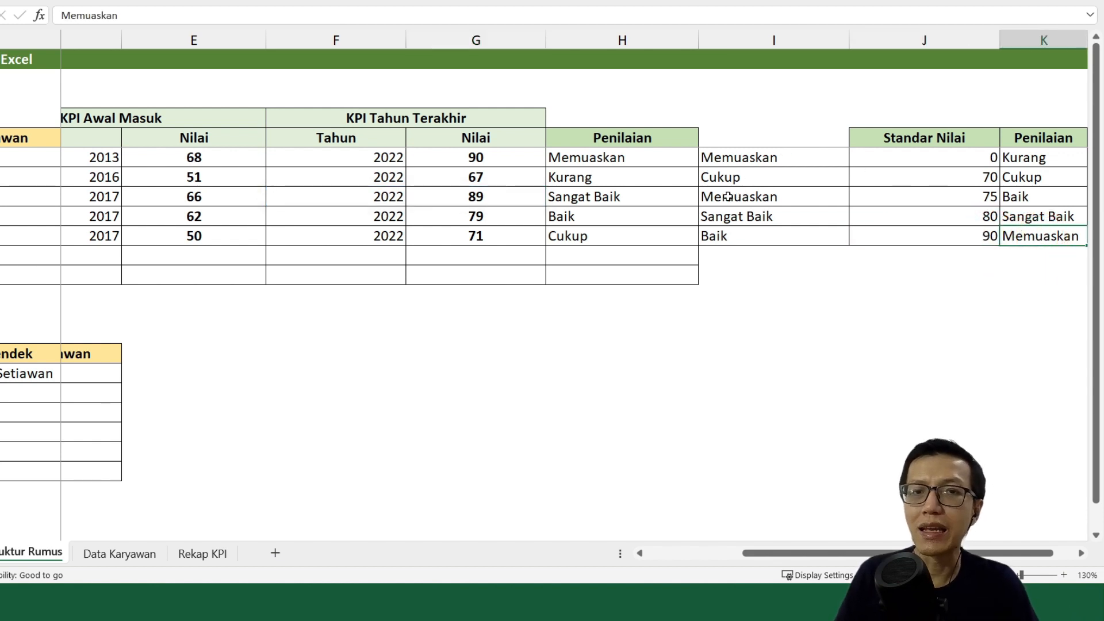
- Compare the match mode arguments of the XLOOKUP formulas in H6 and I6
left_click(632, 155)
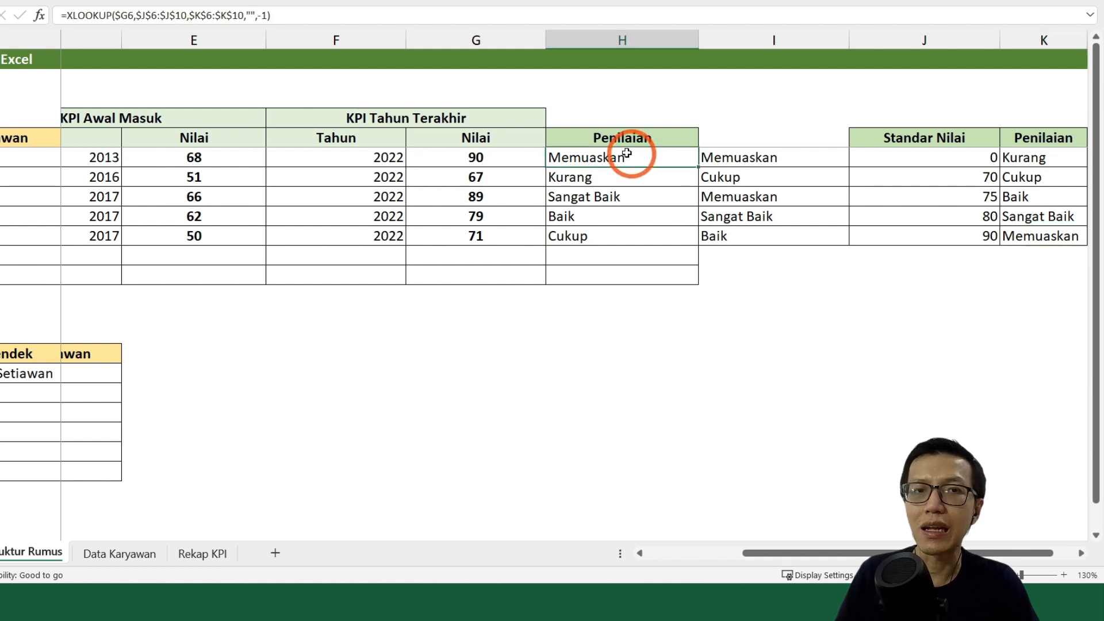
left_click(268, 13)
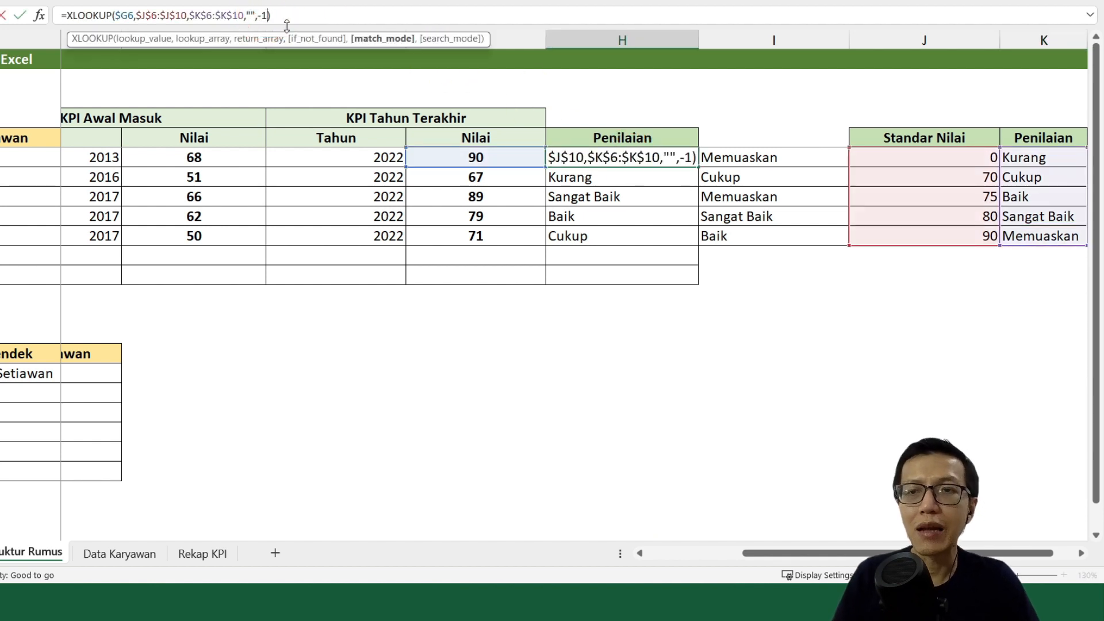
key("Escape")
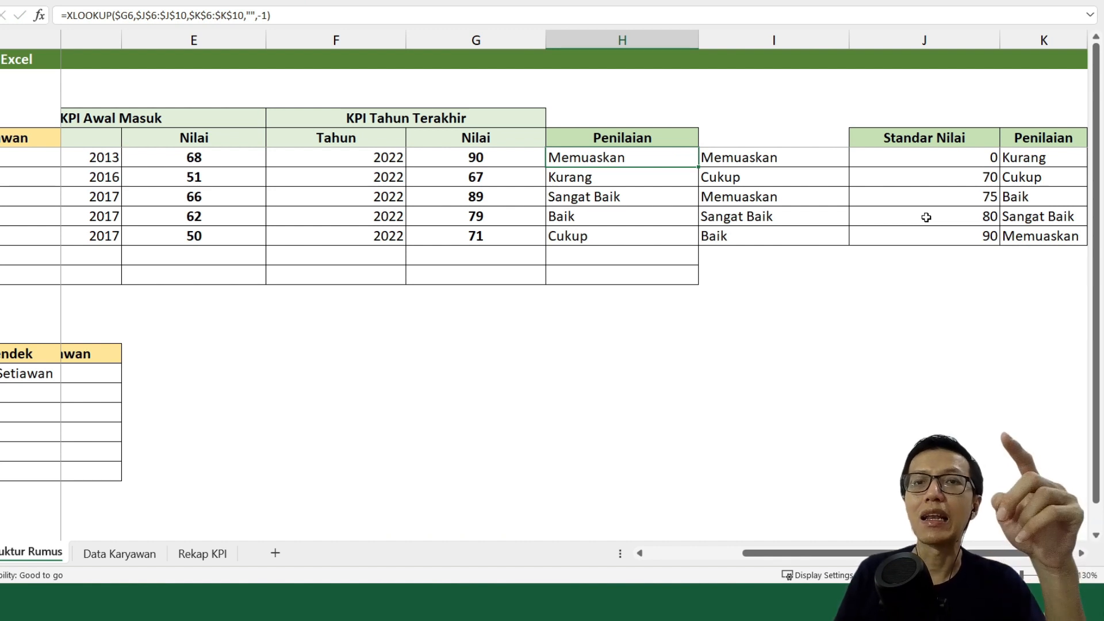
left_click(774, 157)
left_click(260, 16)
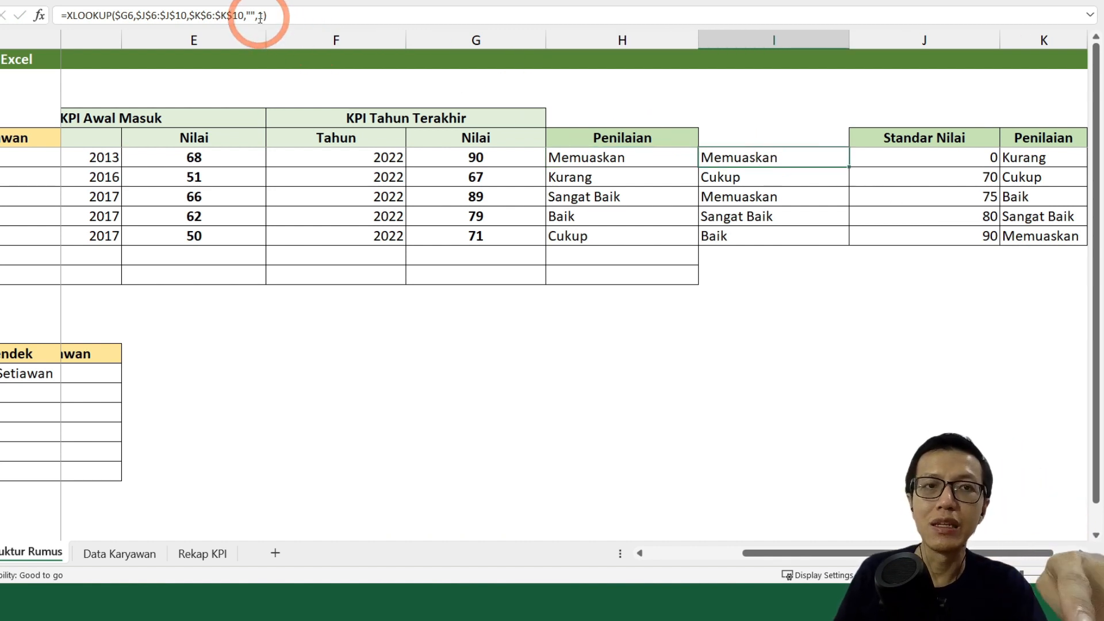
key("BackSpace")
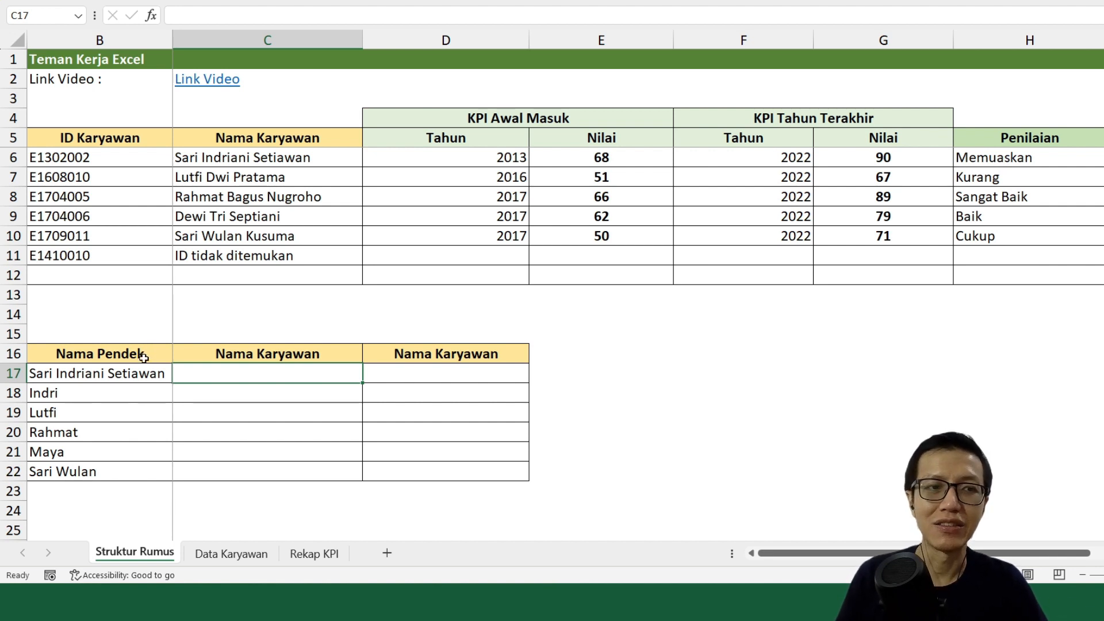
- Review the full and partial names listed under Nama Pendek in B17:B22
left_click(141, 377)
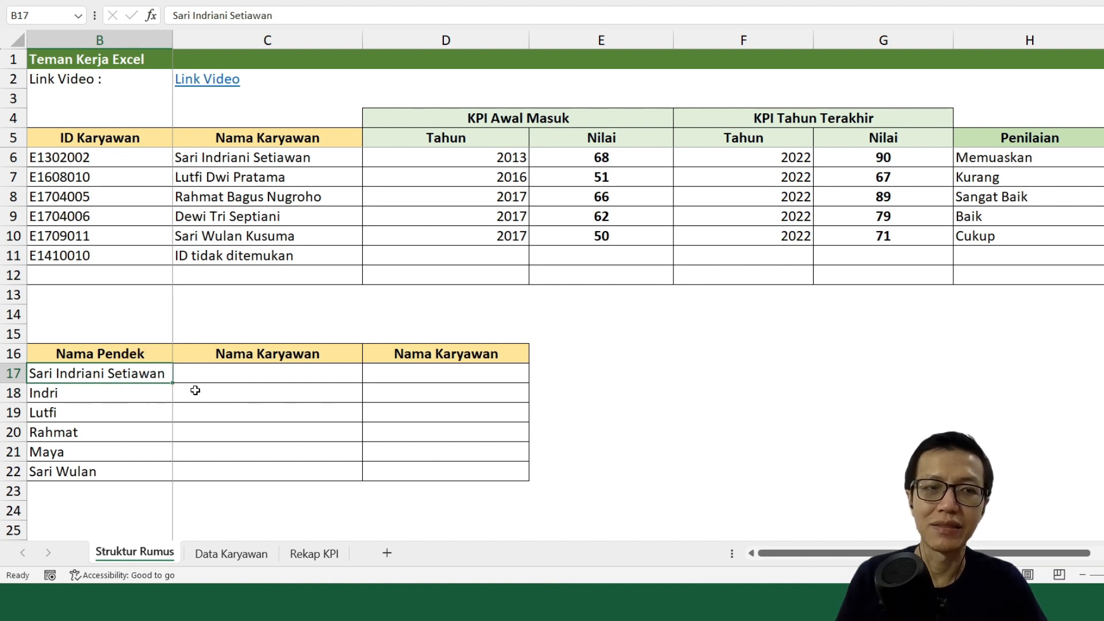
left_click(149, 403)
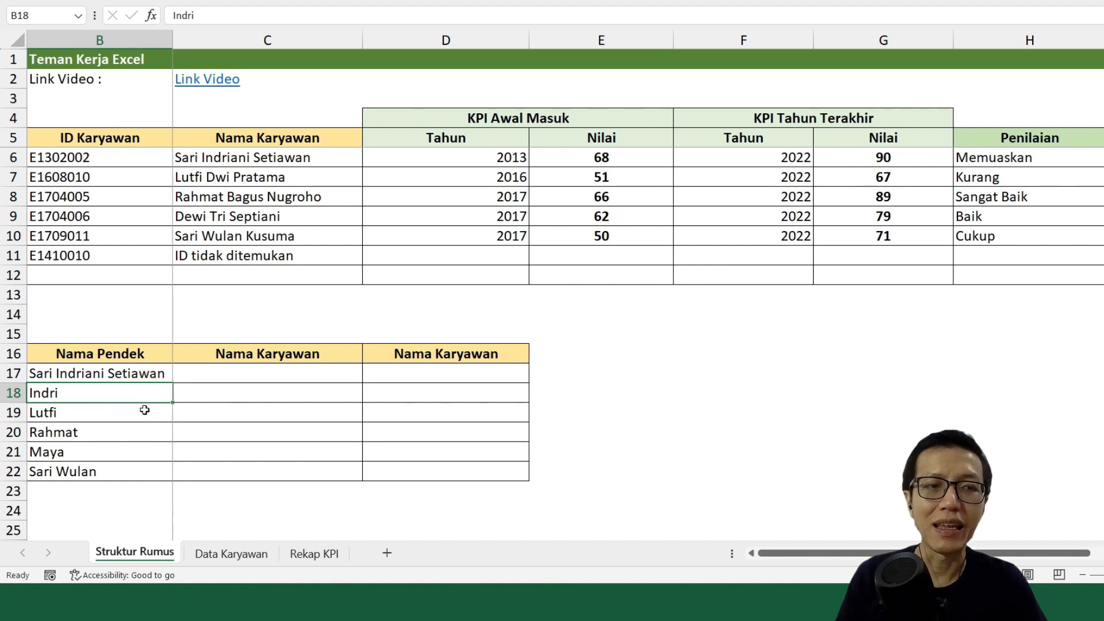
left_click(143, 427)
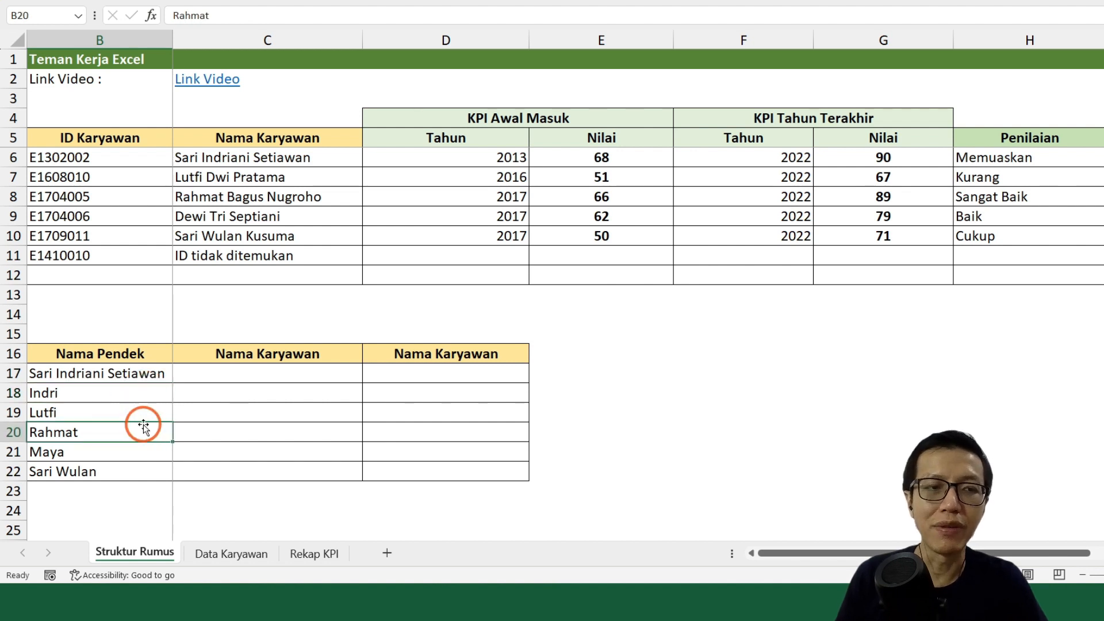
left_click(138, 460)
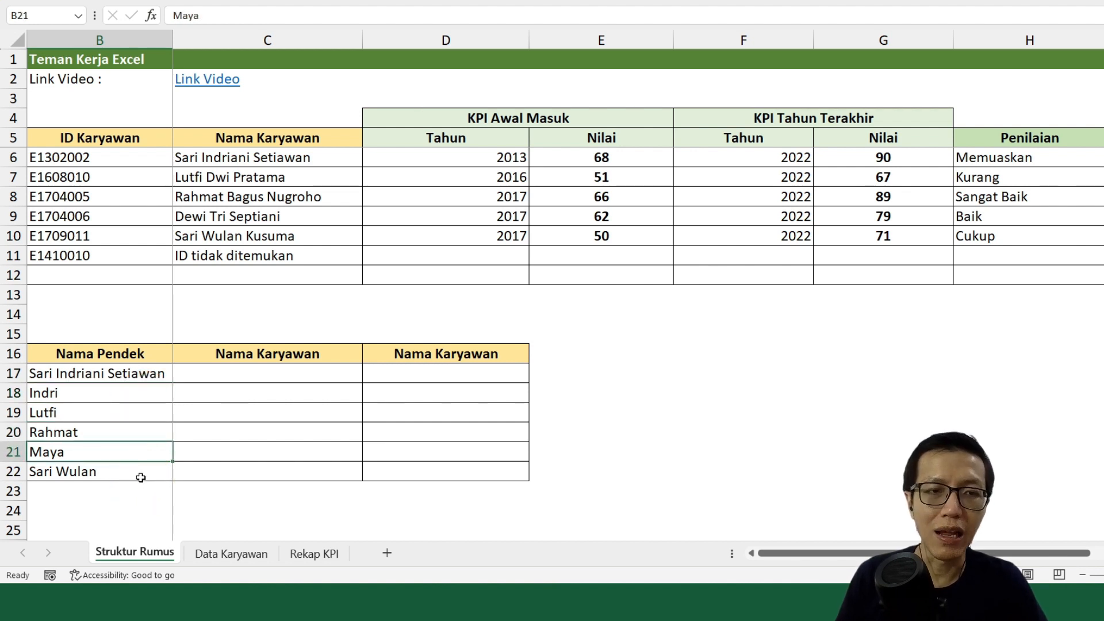
- Start an XLOOKUP formula in C17 with the column-locked short name cell $B17 as the lookup value
left_click(292, 377)
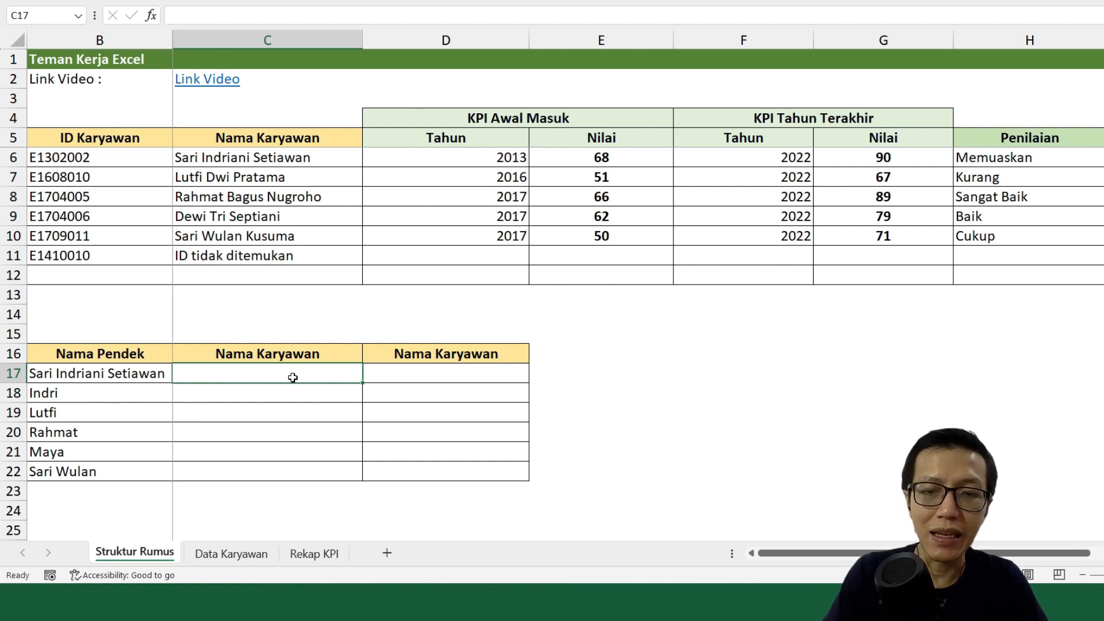
type("=xl")
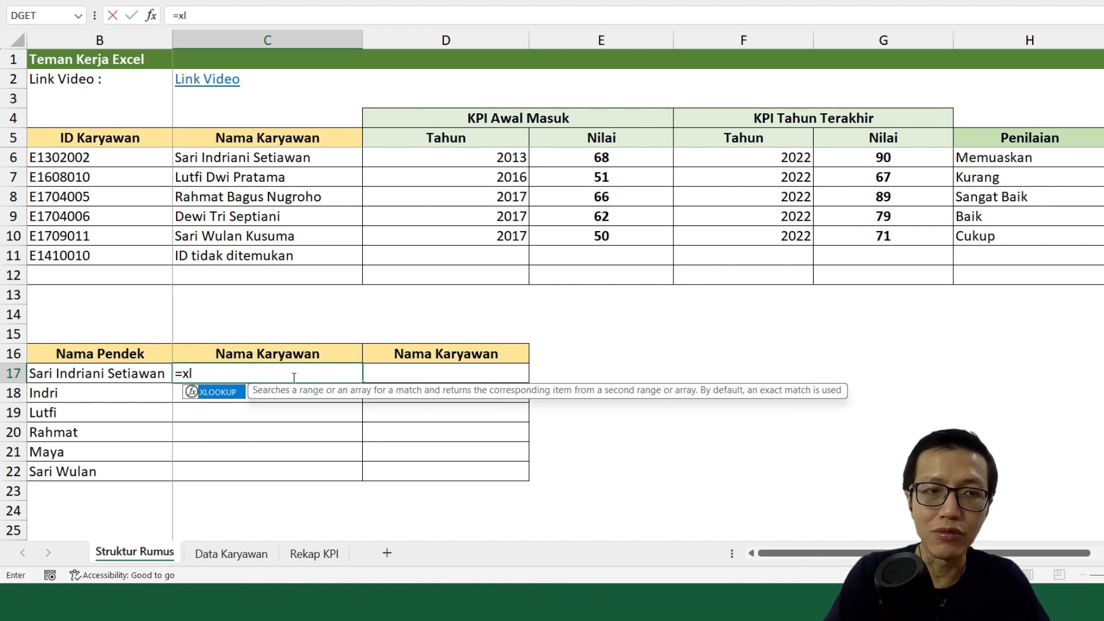
key("Tab")
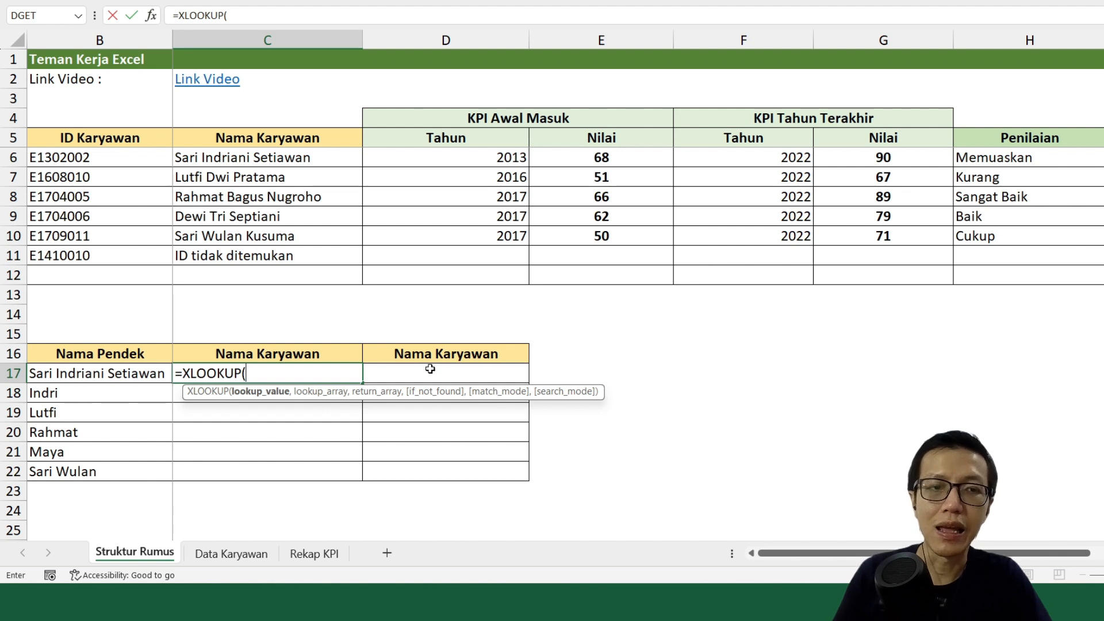
left_click(131, 373)
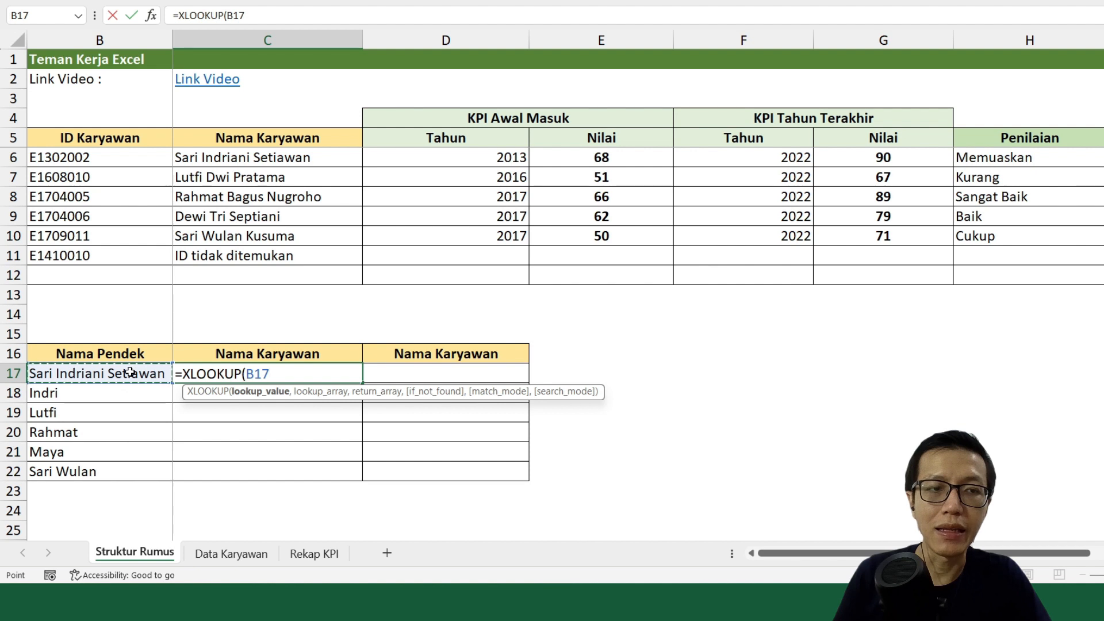
key("F4")
key("F4")
key("F4")
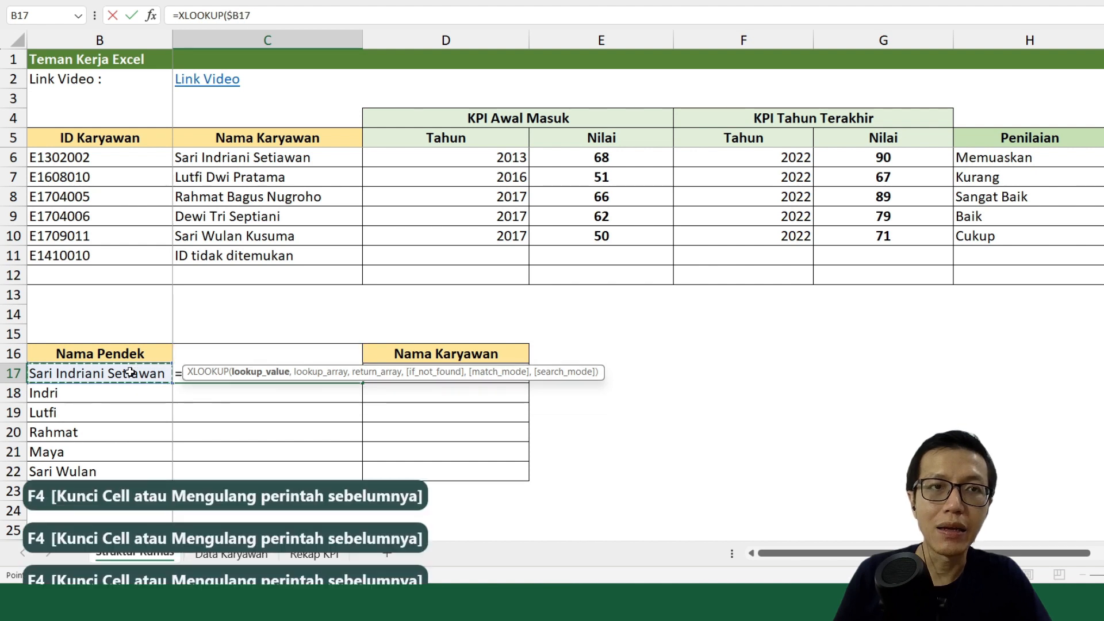
key("F4")
key("F4")
key("F4")
key("F4")
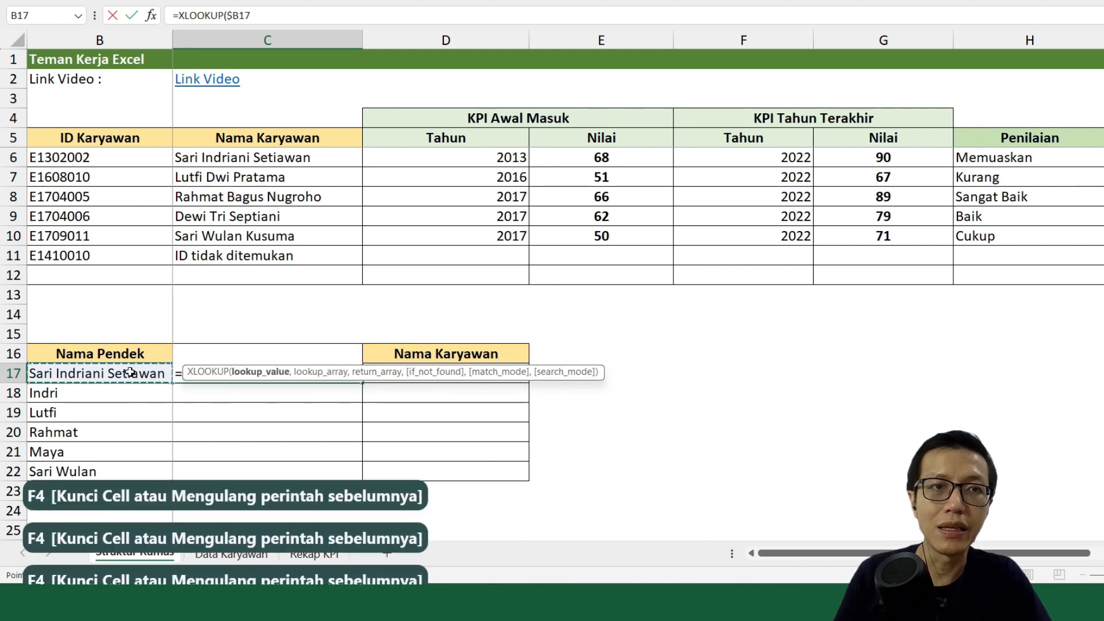
type(",")
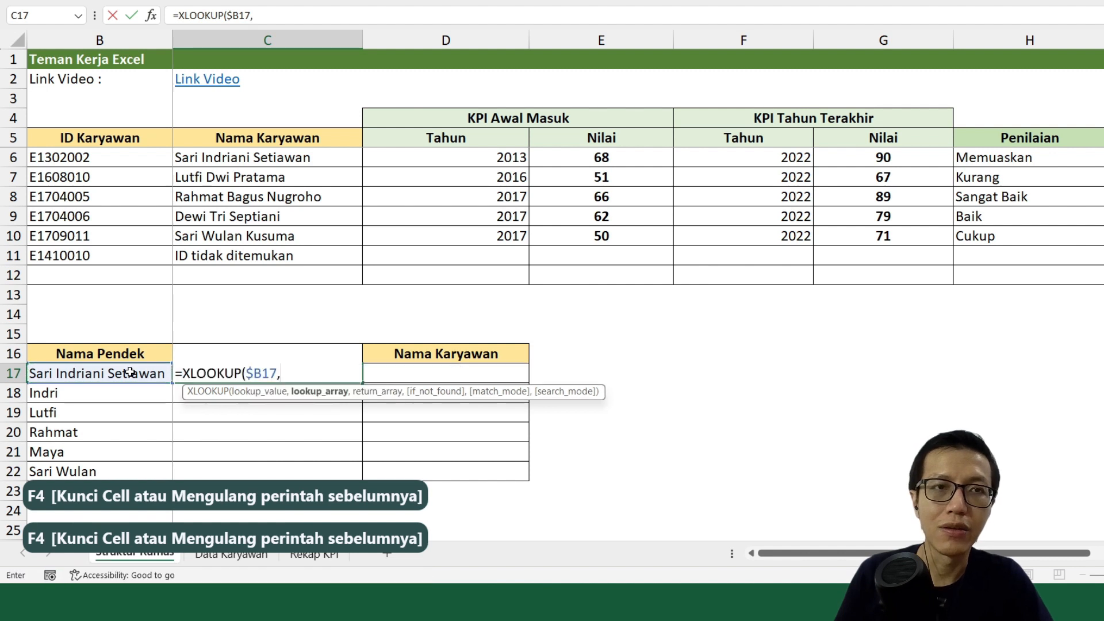
- Set the lookup array to the whole Nama Karyawan column of the Data Karyawan sheet, locked as $D:$D
left_click(230, 553)
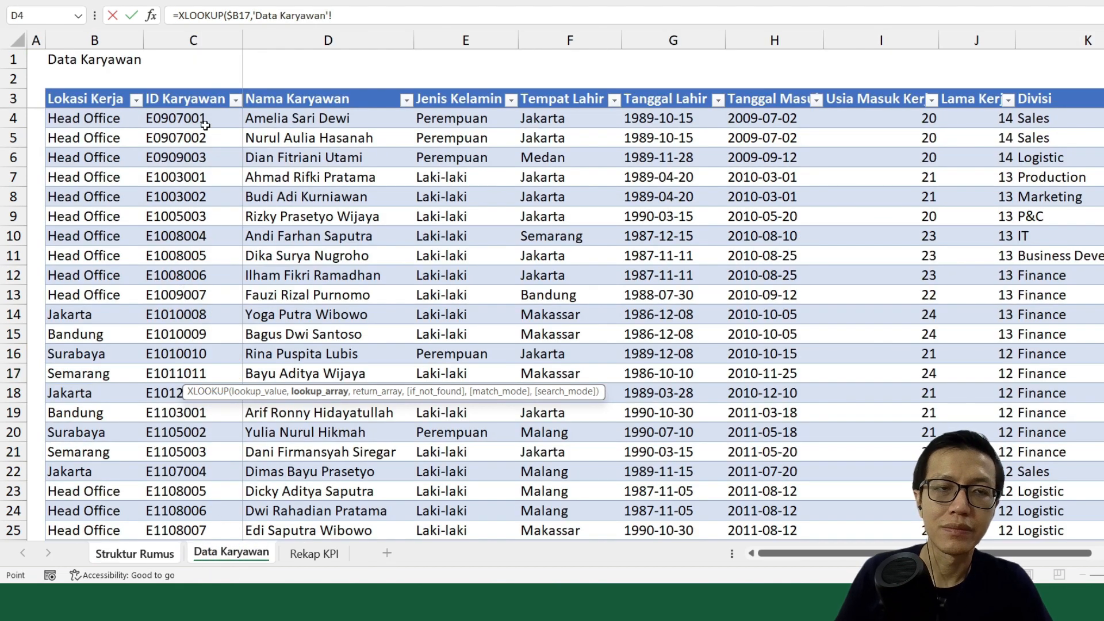
left_click(271, 131)
key("ctrl+space")
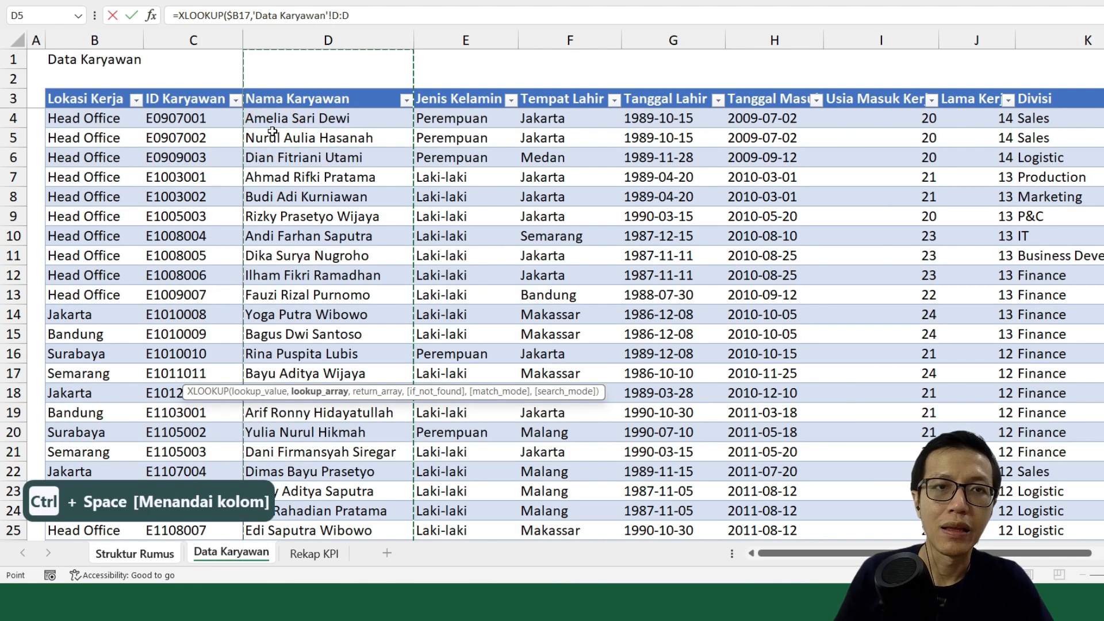
key("F4")
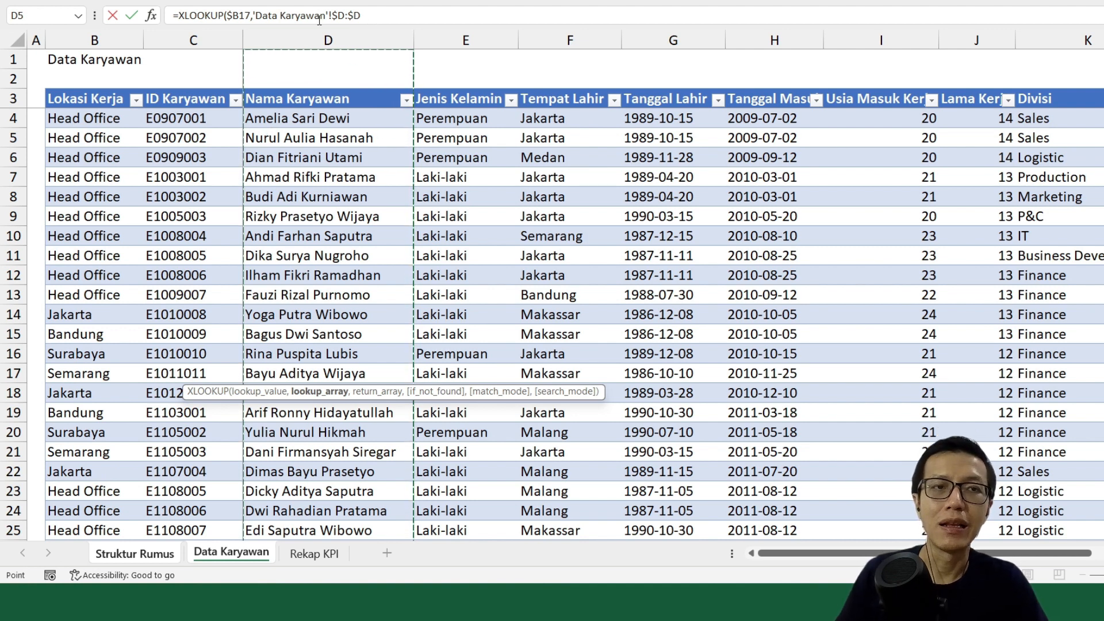
- Add the same locked 'Data Karyawan'!$D:$D column as the return array and complete the C17 formula
left_click(371, 16)
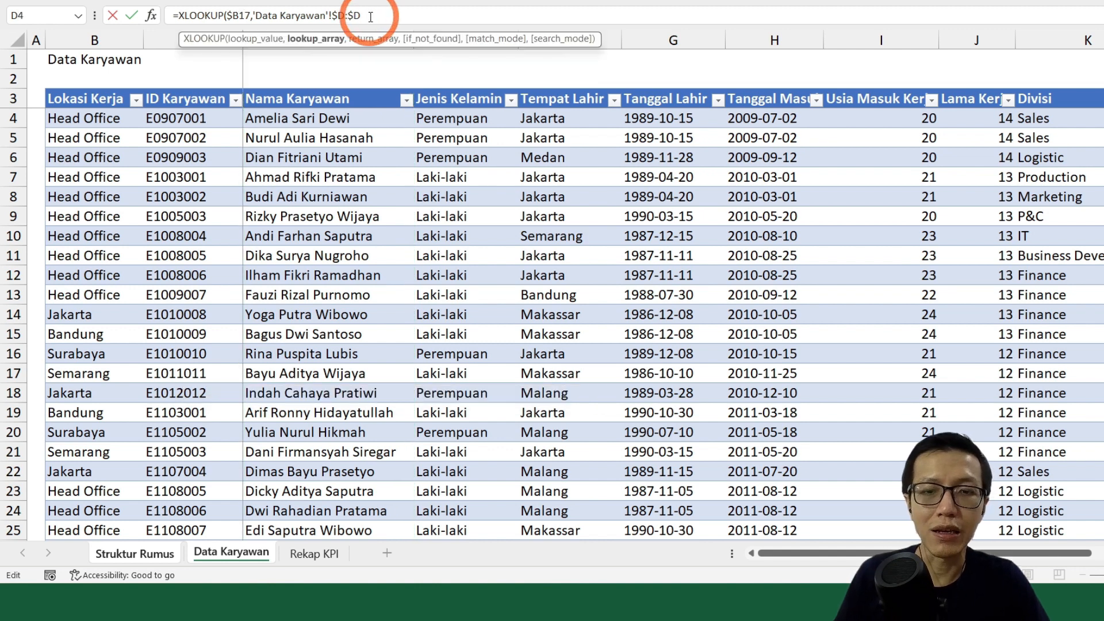
type(",'Data Karyawan'!D1")
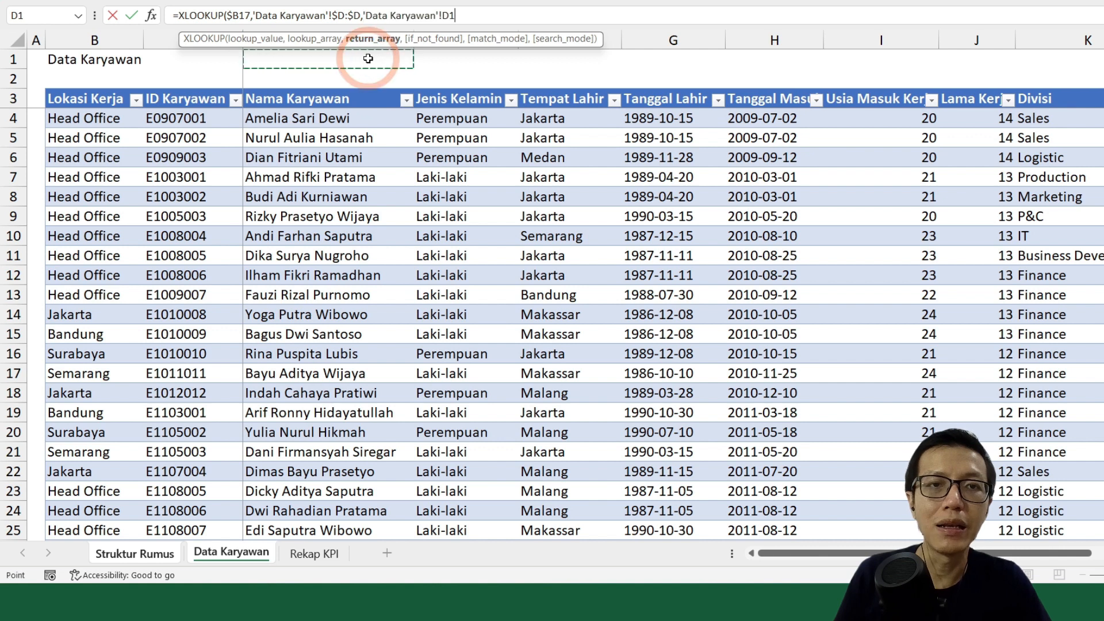
key("ctrl+space")
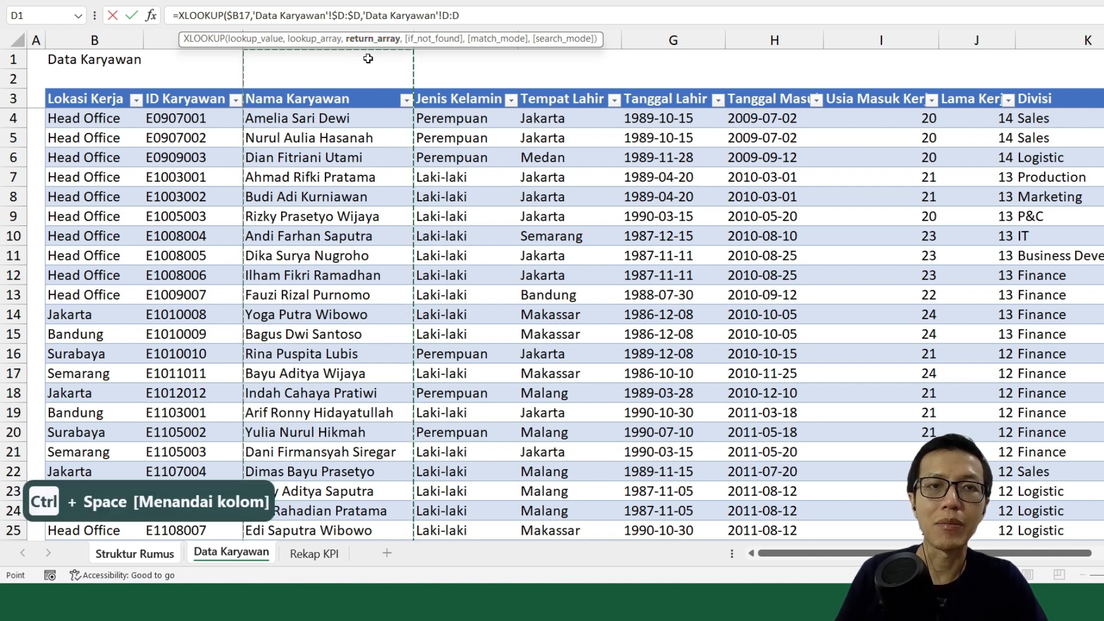
key("F4")
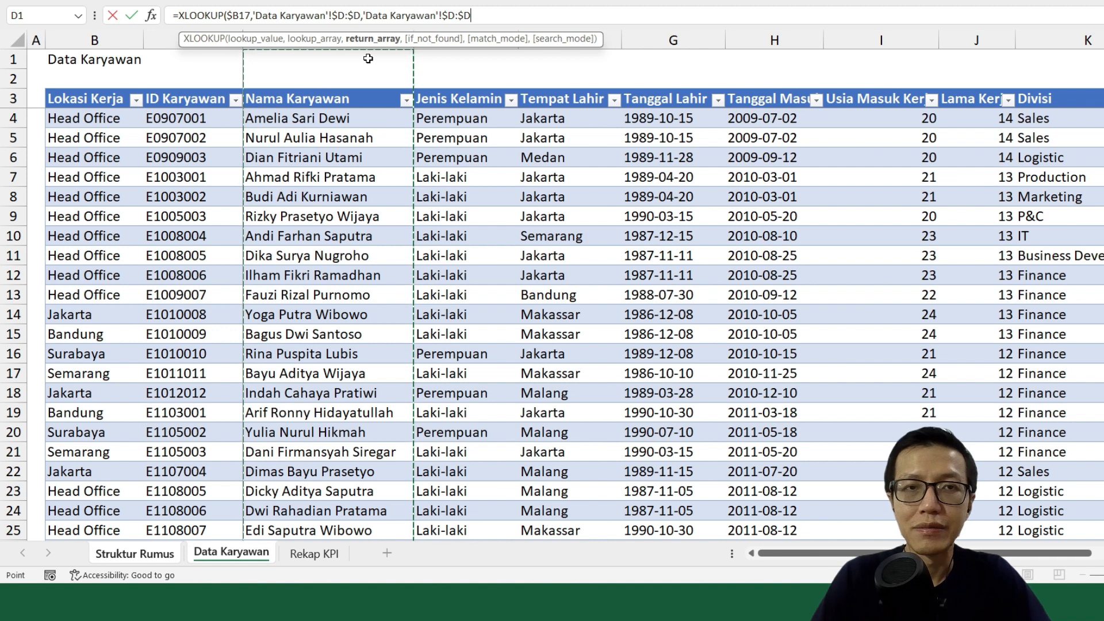
type(")")
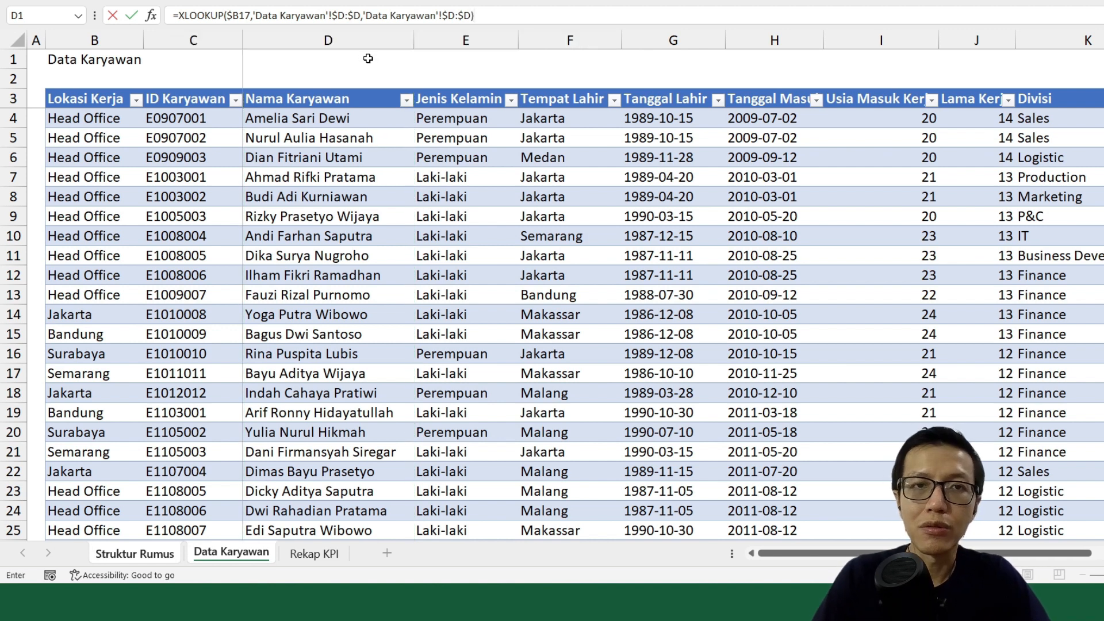
key("Return")
key("Up")
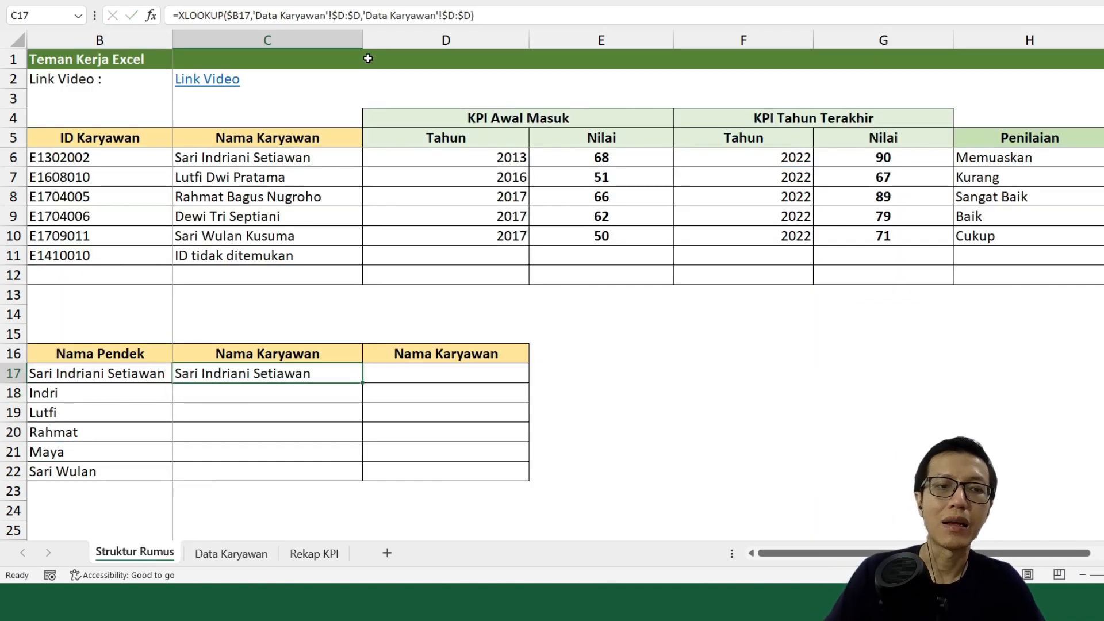
- Copy the XLOOKUP formula from C17 down to C18:C22
key("ctrl+c")
key("shift+Down")
key("shift+Down")
key("shift+Down")
key("shift+Down")
key("shift+Down")
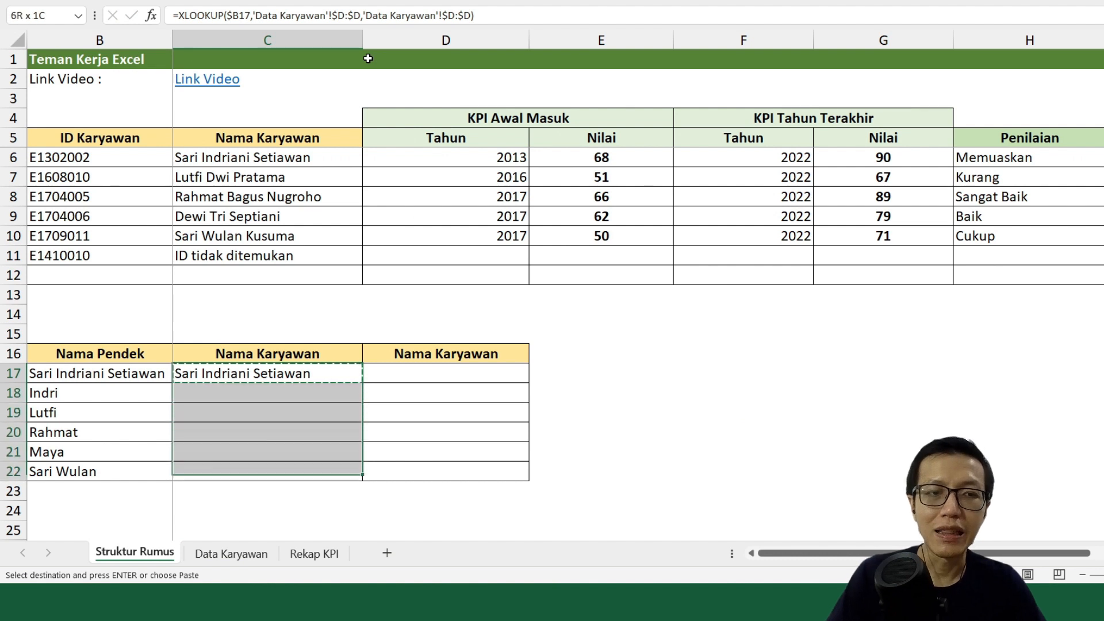
key("ctrl+v")
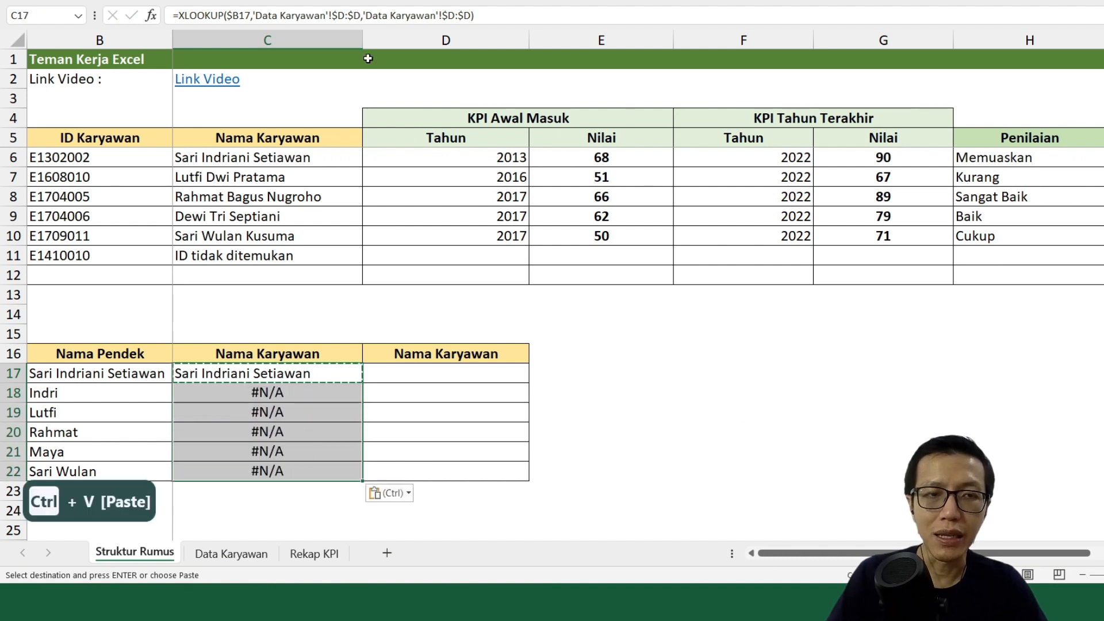
key("Down")
key("Escape")
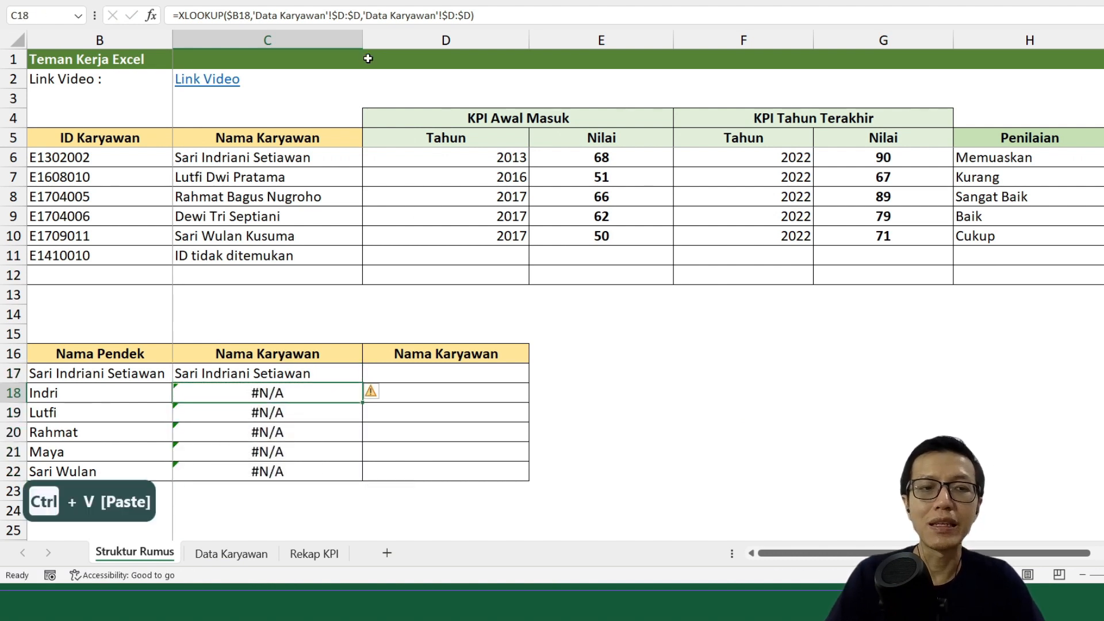
- Compare the results in C17 and C18 with the full names in the Nama Karyawan column of Data Karyawan
key("Up")
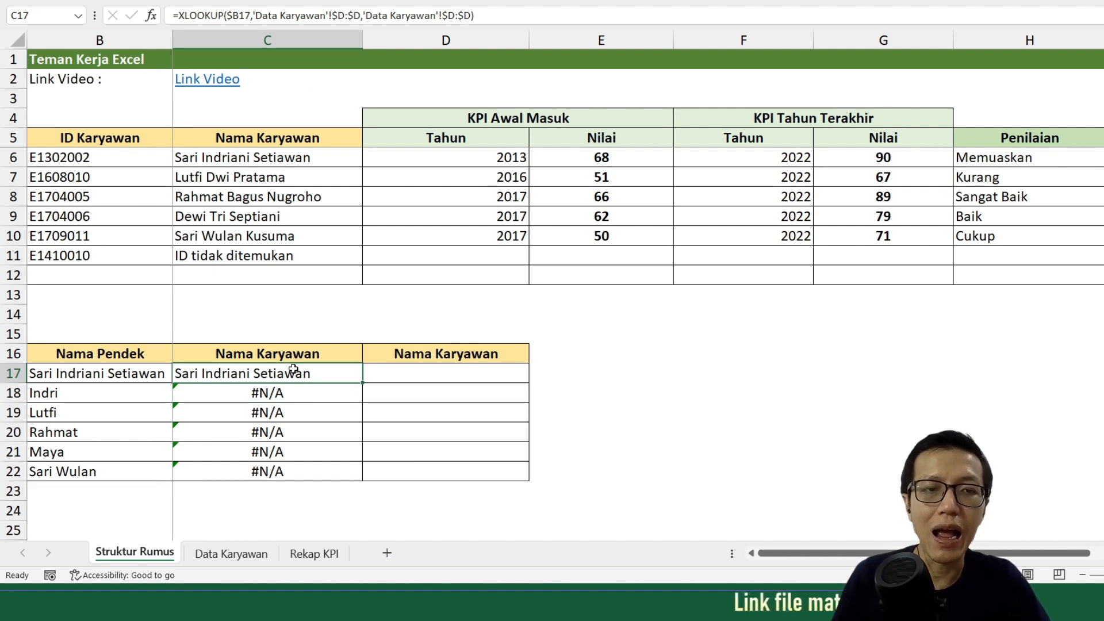
left_click(252, 550)
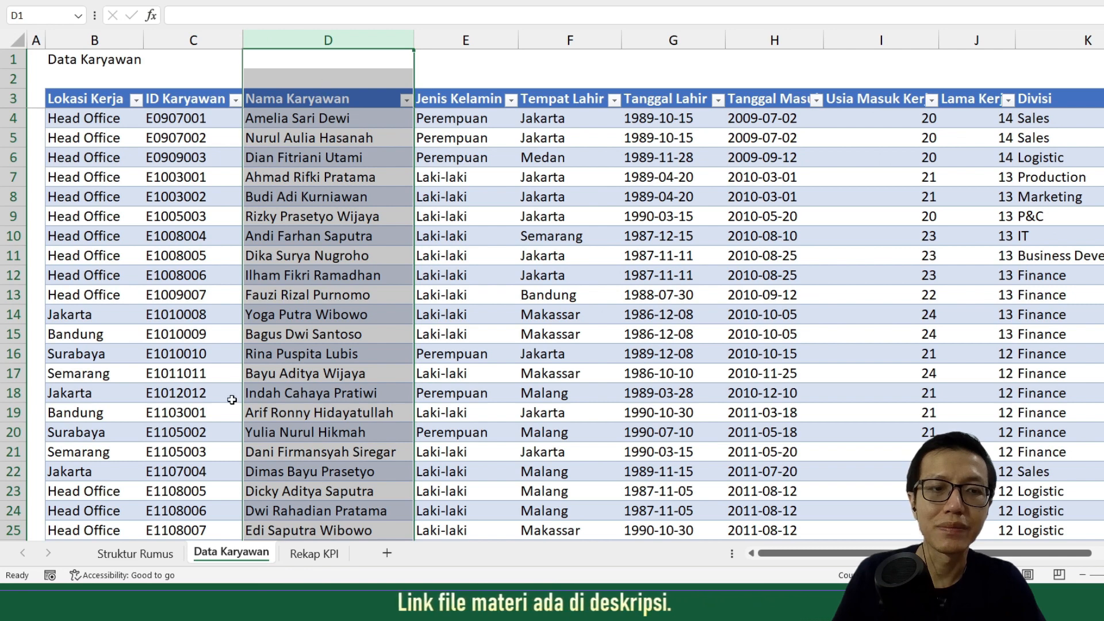
left_click(146, 552)
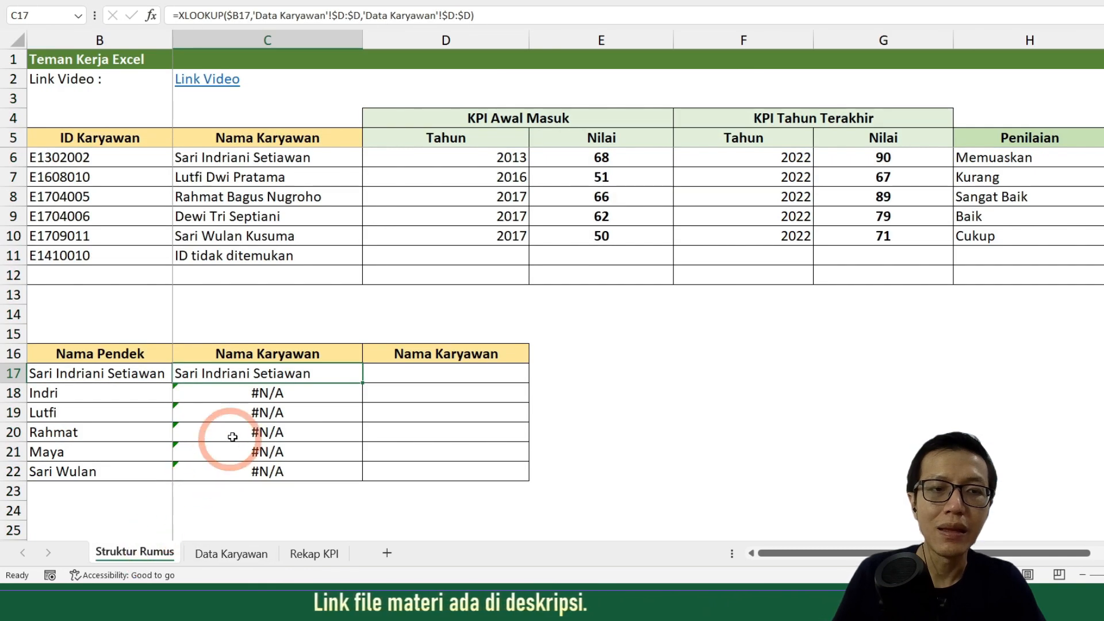
left_click(269, 393)
- Extend the C17 XLOOKUP with an empty text "" for not-found values and match mode 2, wildcard character match
left_click(285, 372)
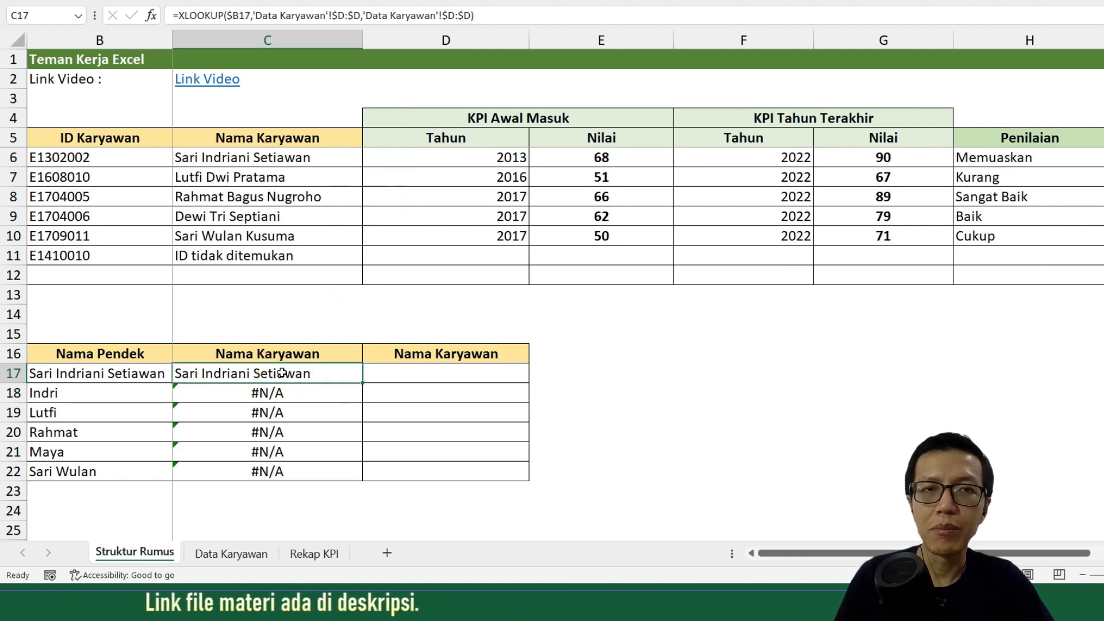
key("F2")
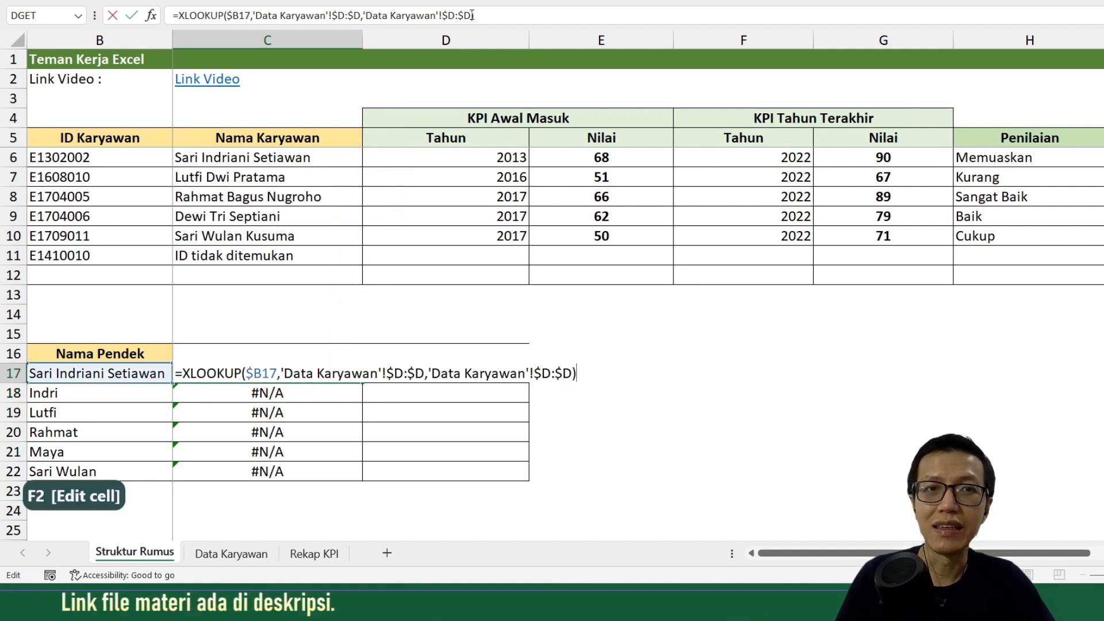
left_click(471, 15)
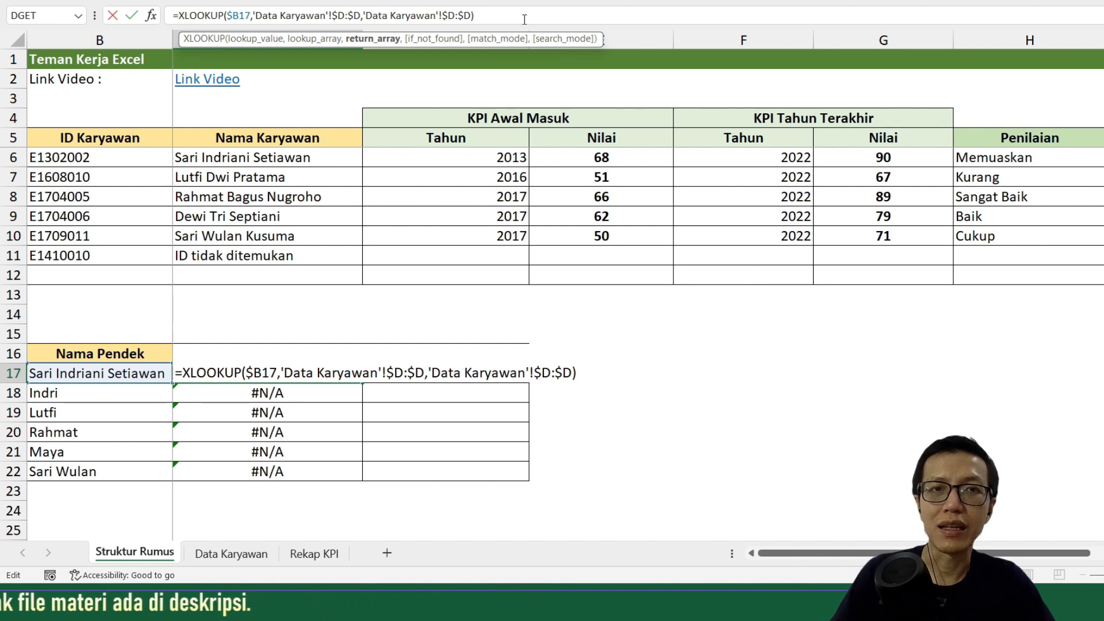
type(",")
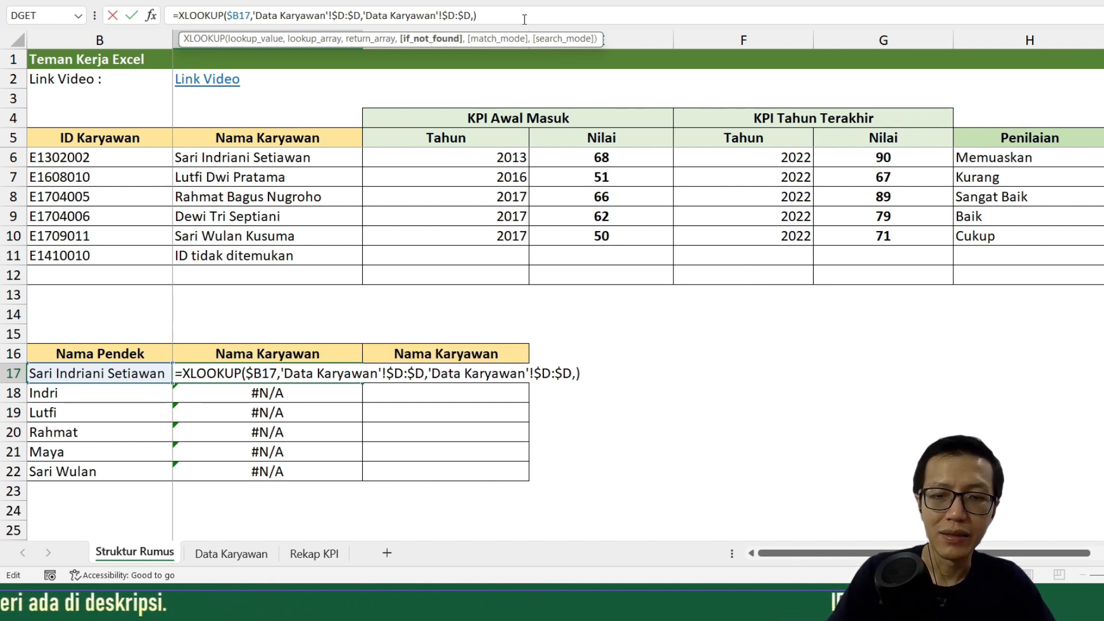
type("\"\"")
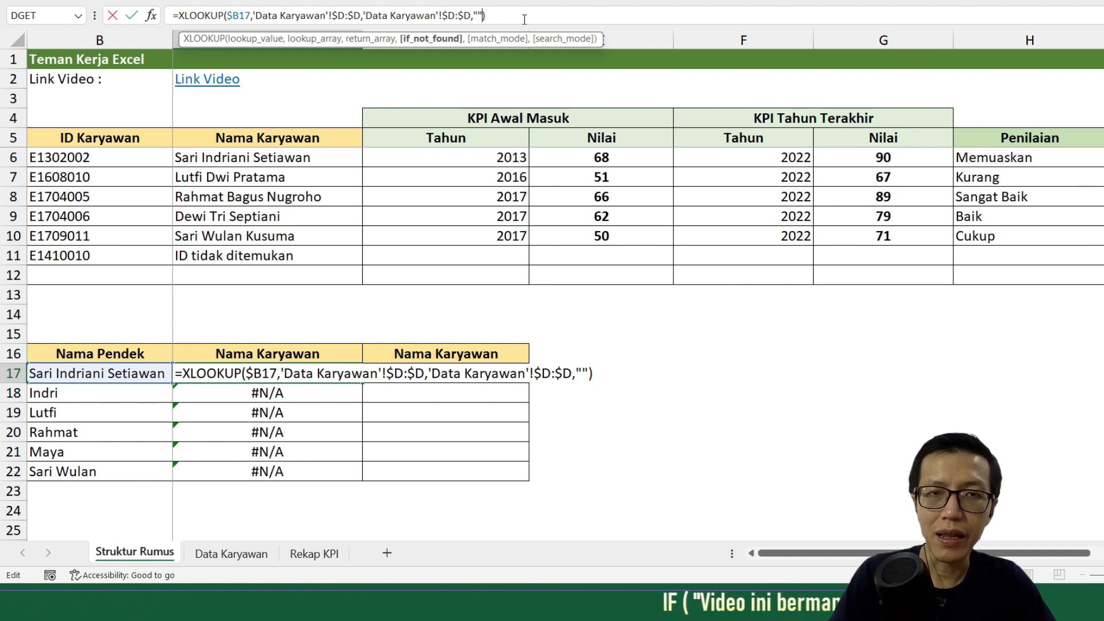
type(",")
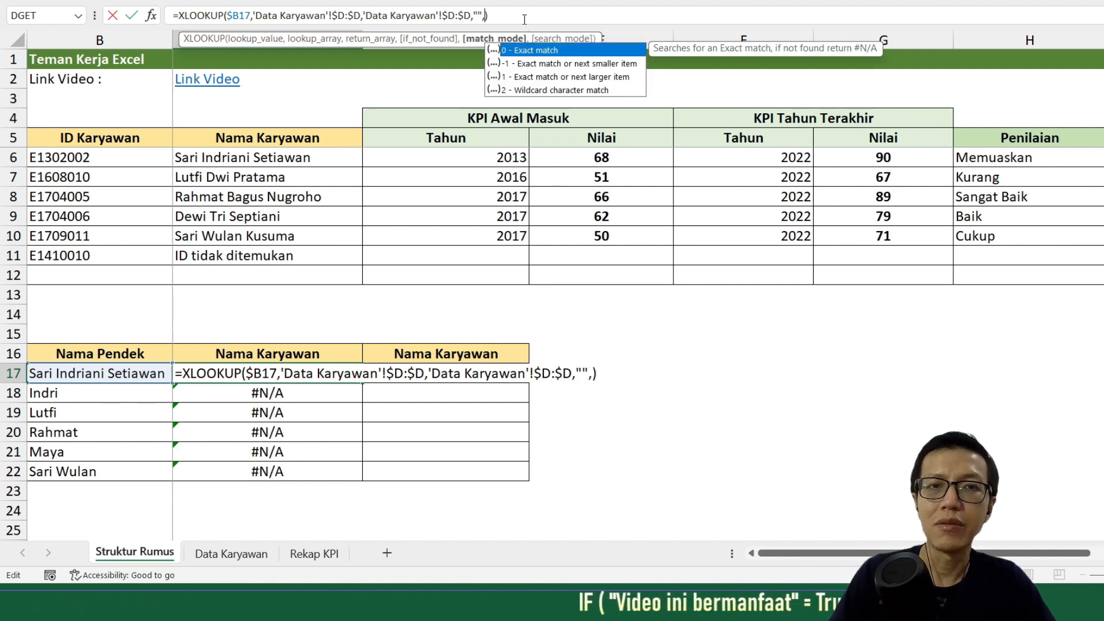
key("Down")
key("Down")
key("Down")
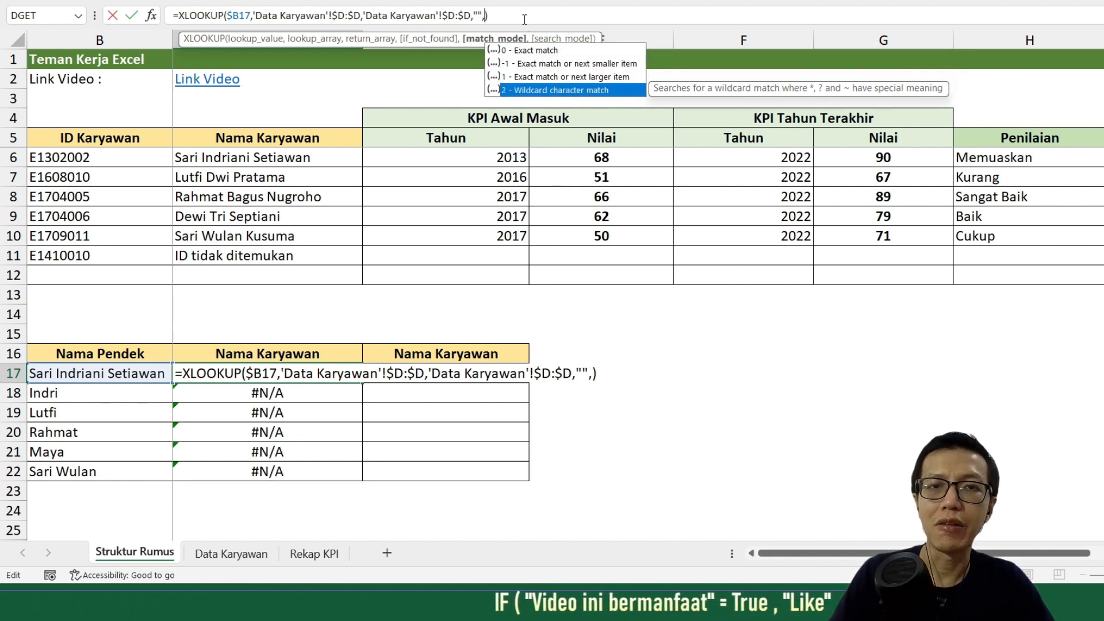
key("Tab")
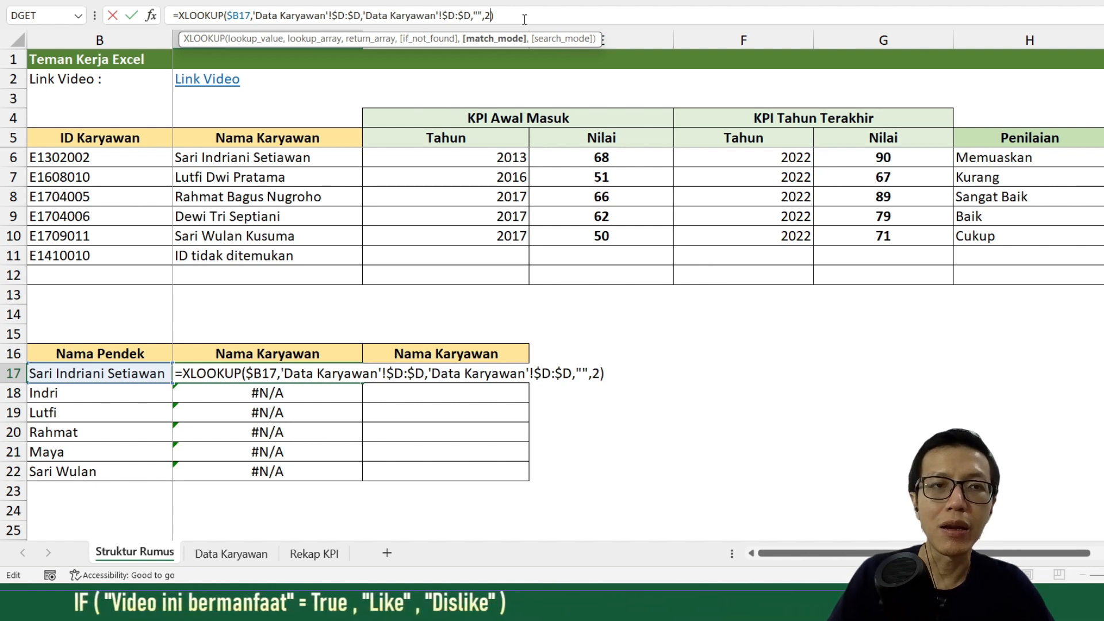
- Prefix the lookup value $B17 in the C17 XLOOKUP formula with a leading wildcard, "*"&
key("ctrl+Left")
key("ctrl+Left")
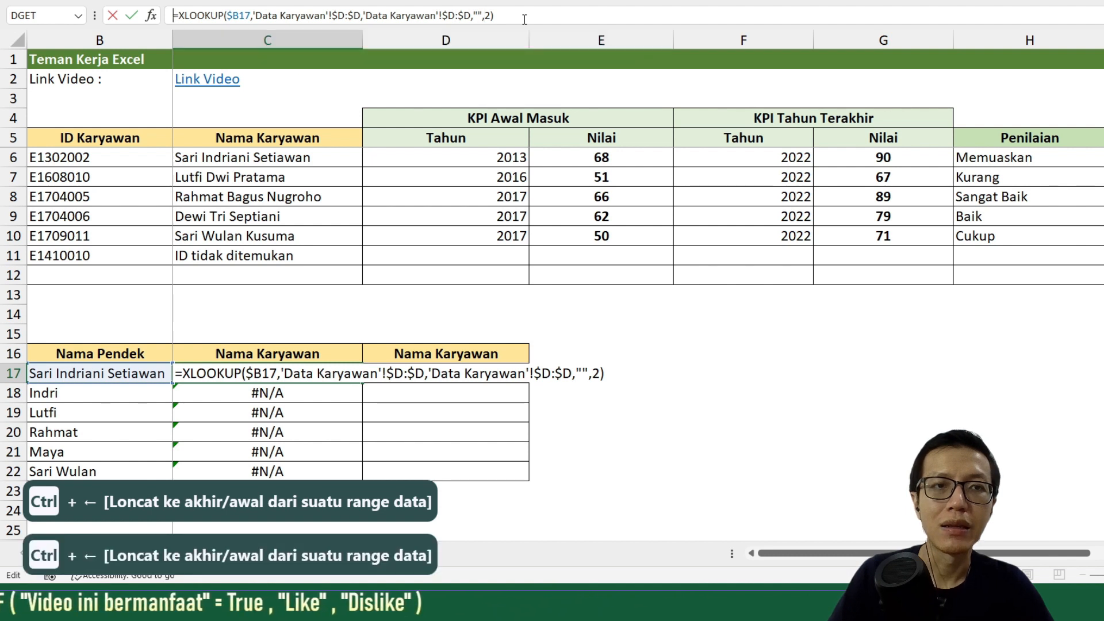
key("Right")
key("Right")
key("Right")
key("Right")
key("Right")
key("Right")
key("Right")
key("Right")
key("Right")
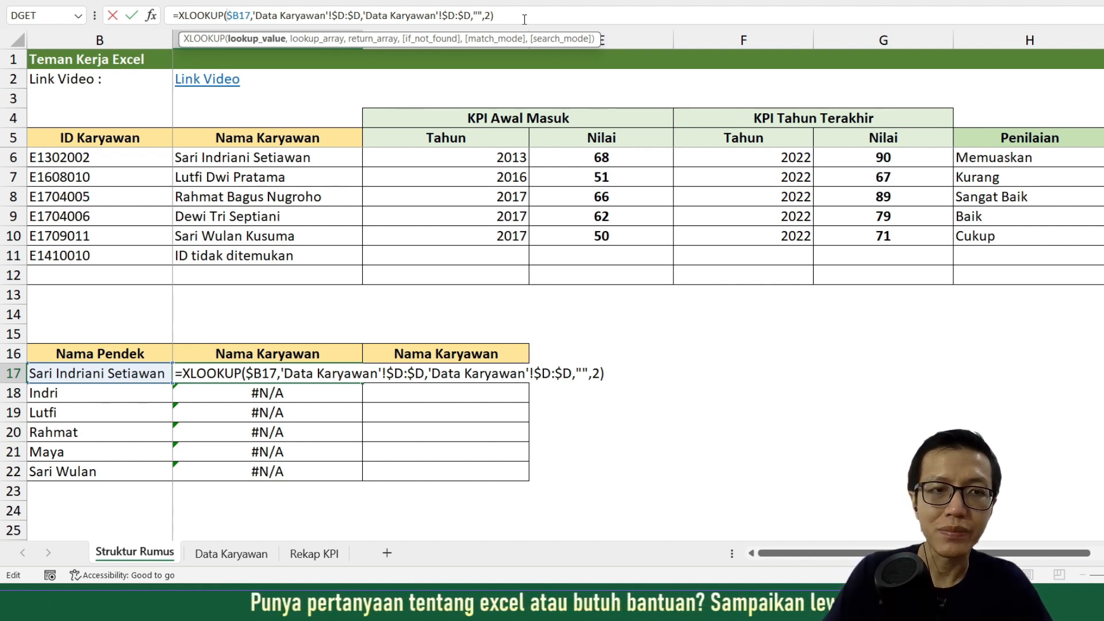
type("\"")
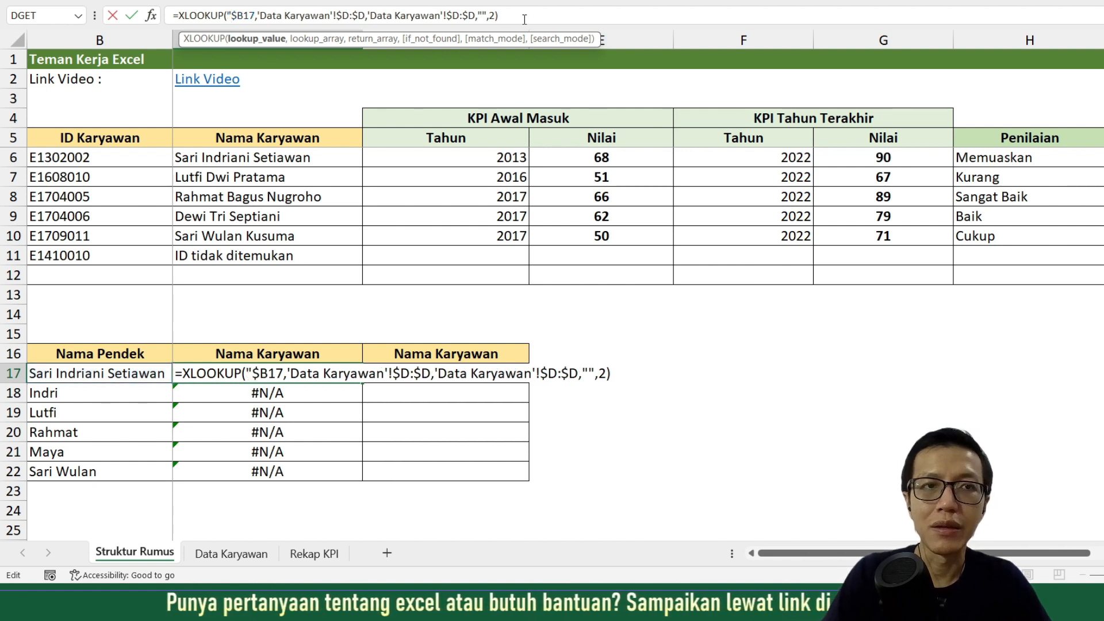
type("*")
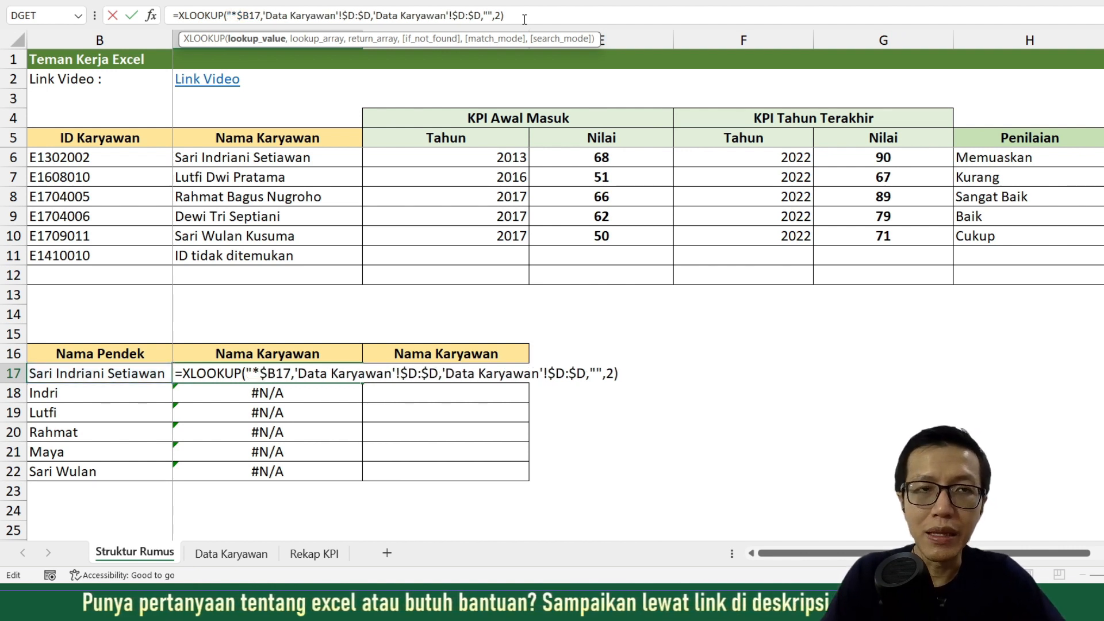
type("\"")
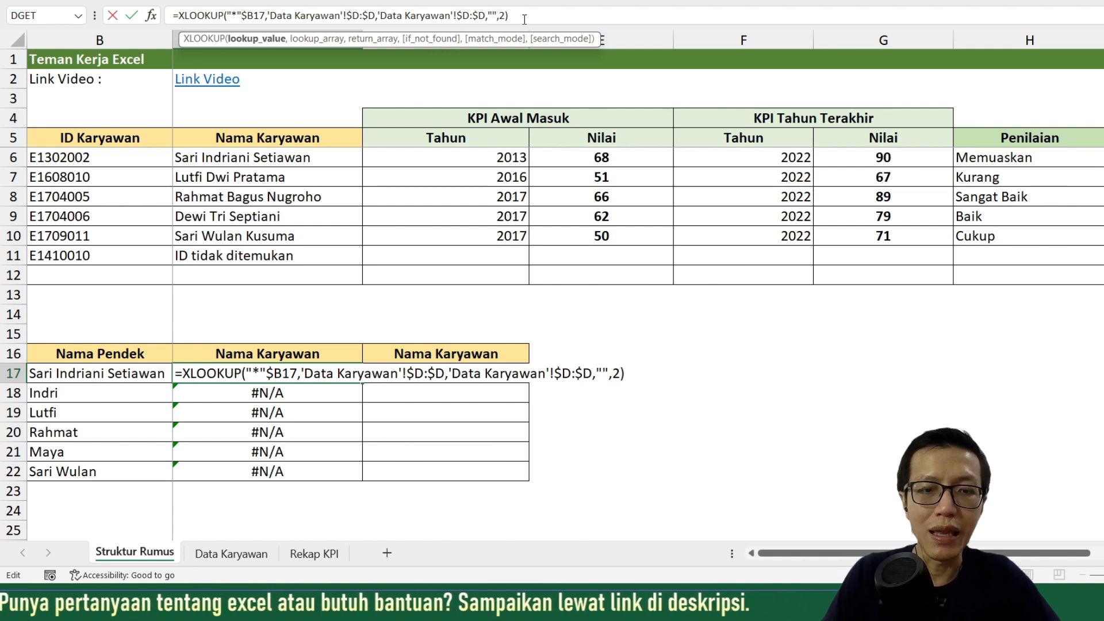
type("&")
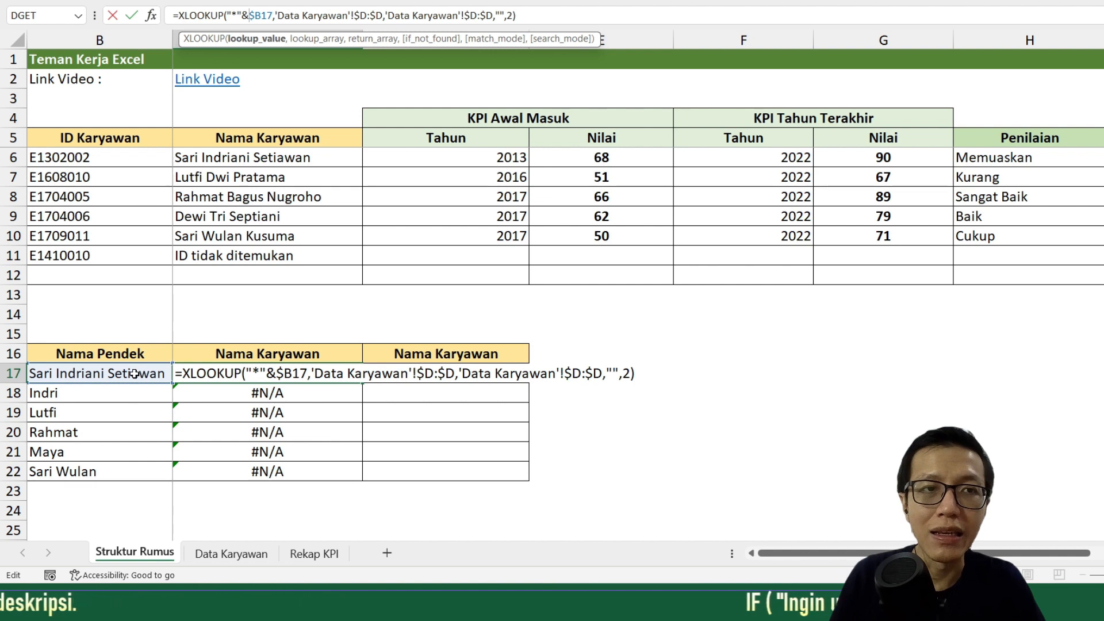
- Append the trailing wildcard &"*" after $B17 in the C17 XLOOKUP formula and complete it
left_click(273, 15)
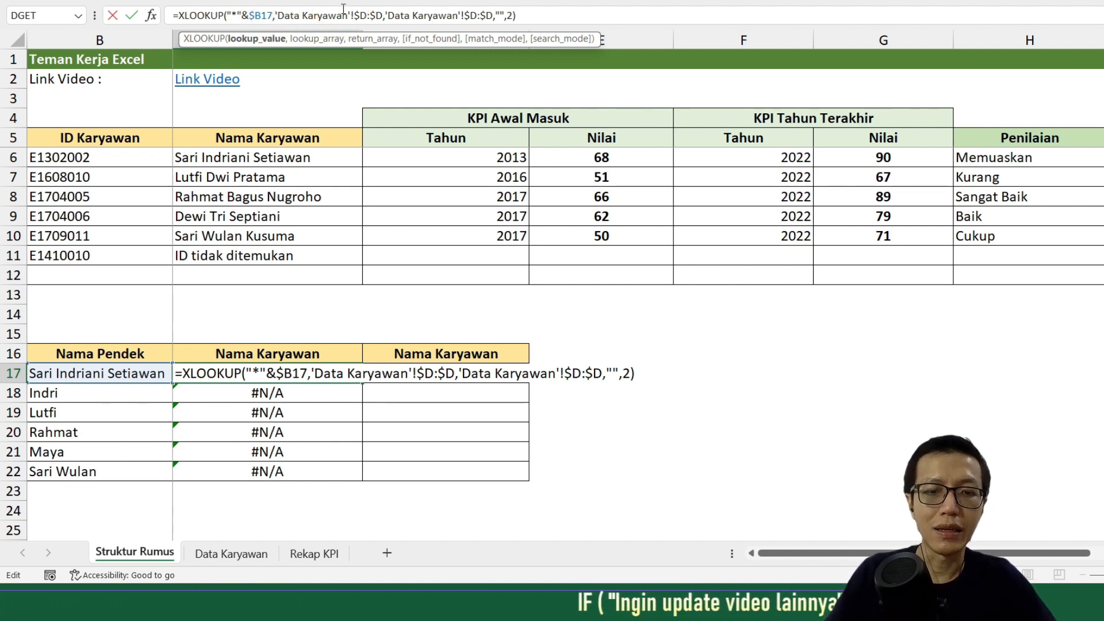
type("&")
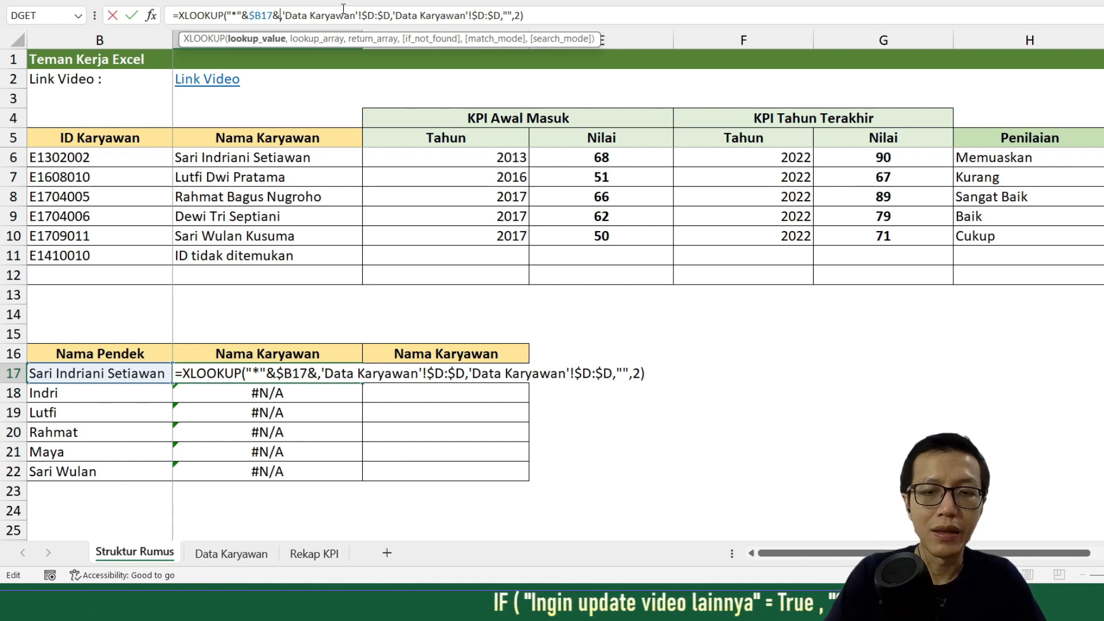
type("\"")
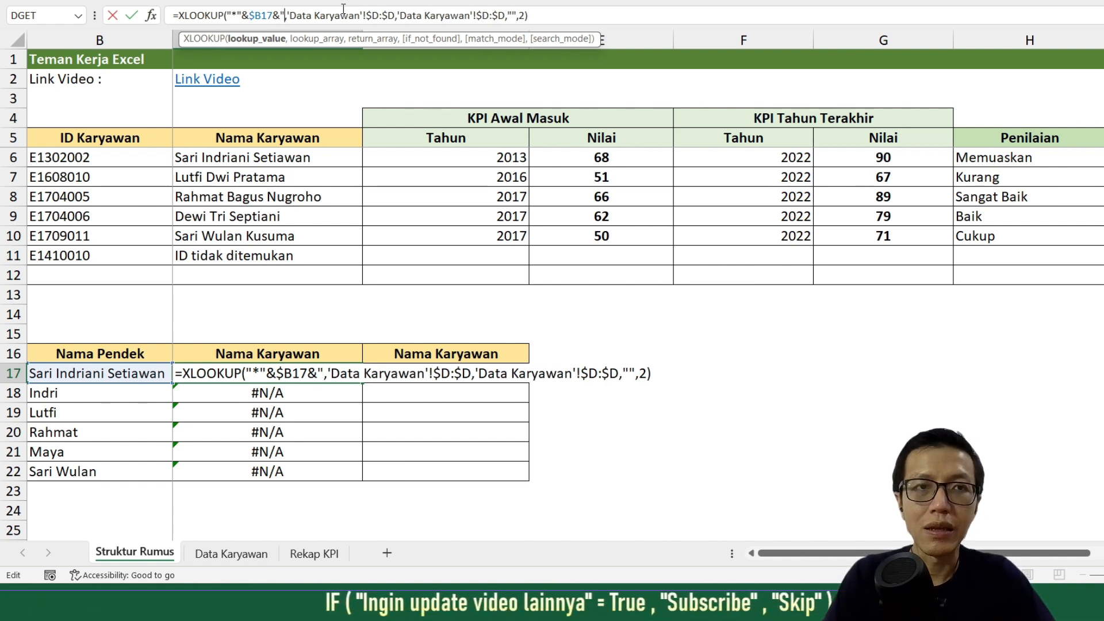
type("*")
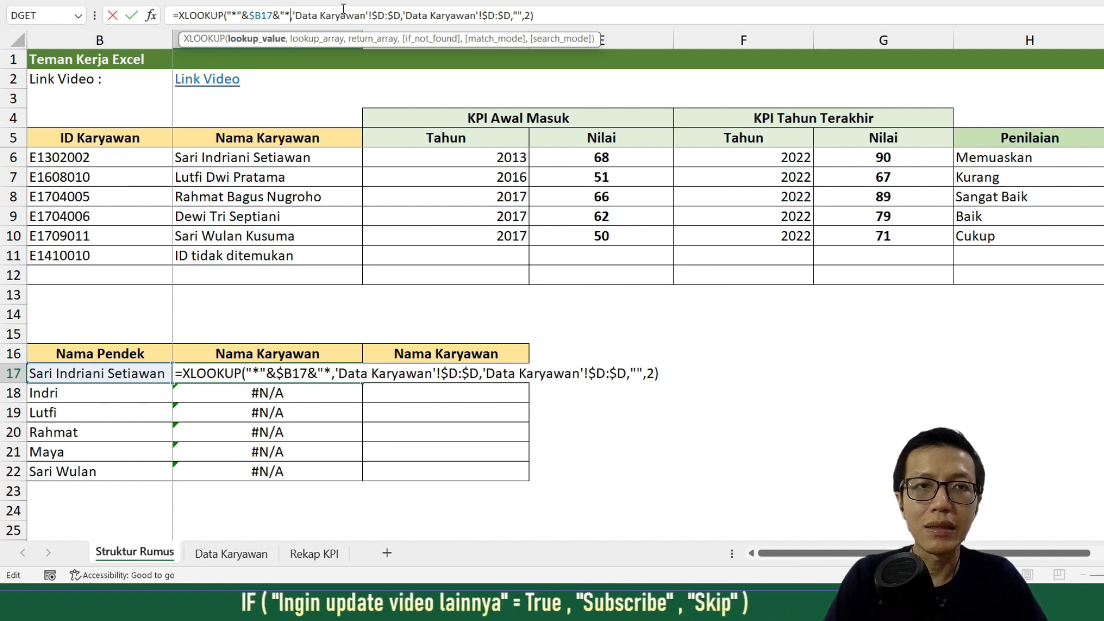
type("\"")
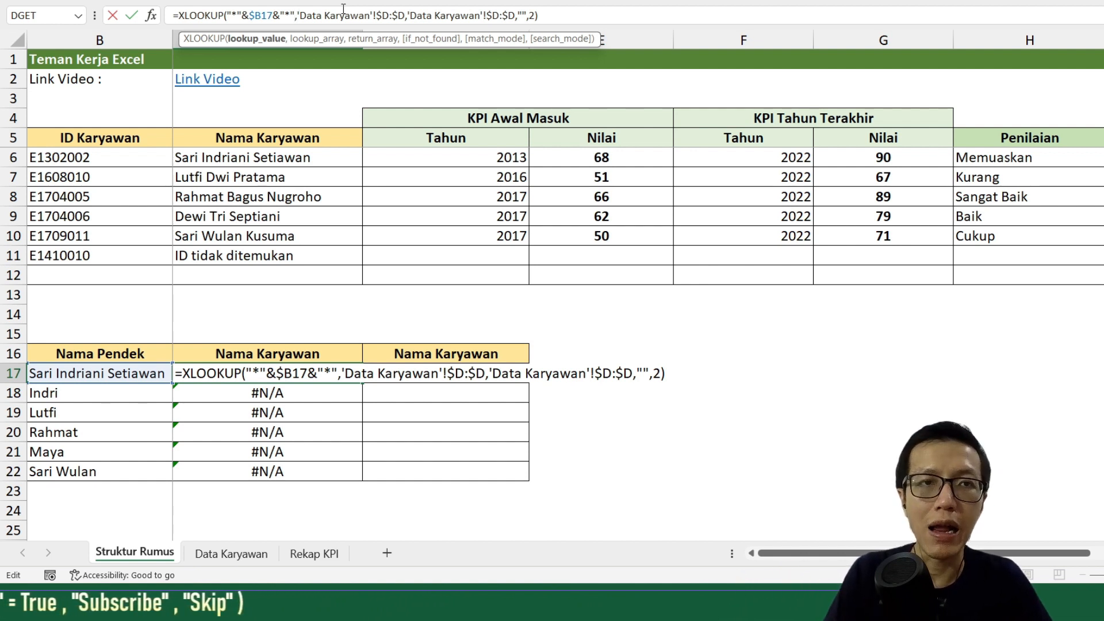
key("Return")
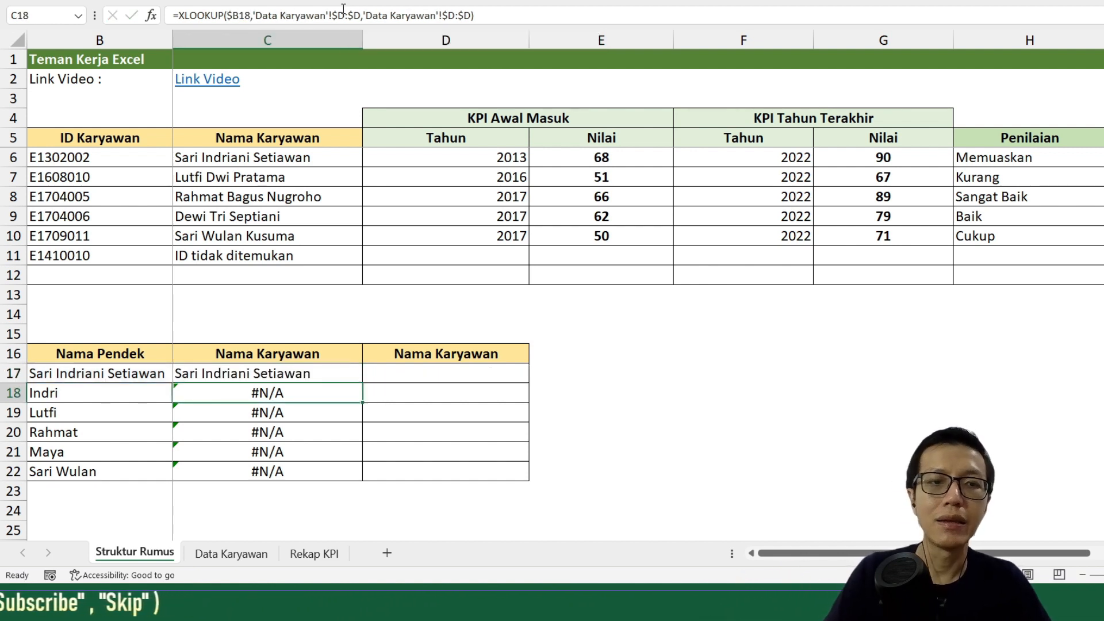
- Copy the wildcard XLOOKUP formula from C17 down through C22, replacing the earlier formulas
key("Up")
key("ctrl+c")
key("shift+Down")
key("shift+Down")
key("shift+Down")
key("shift+Down")
key("shift+Down")
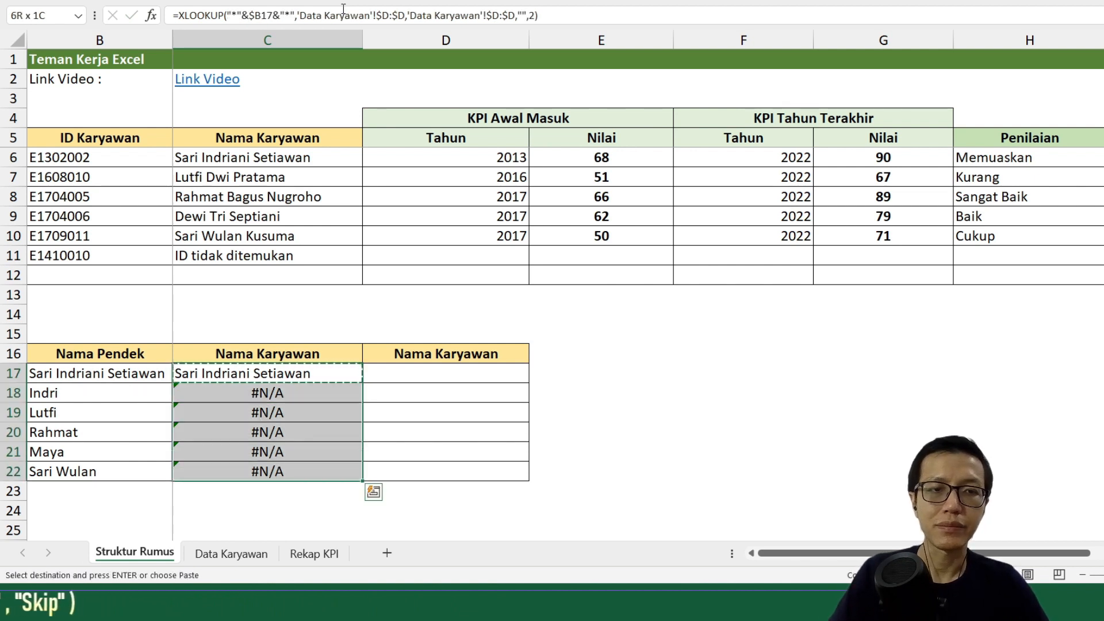
key("ctrl+v")
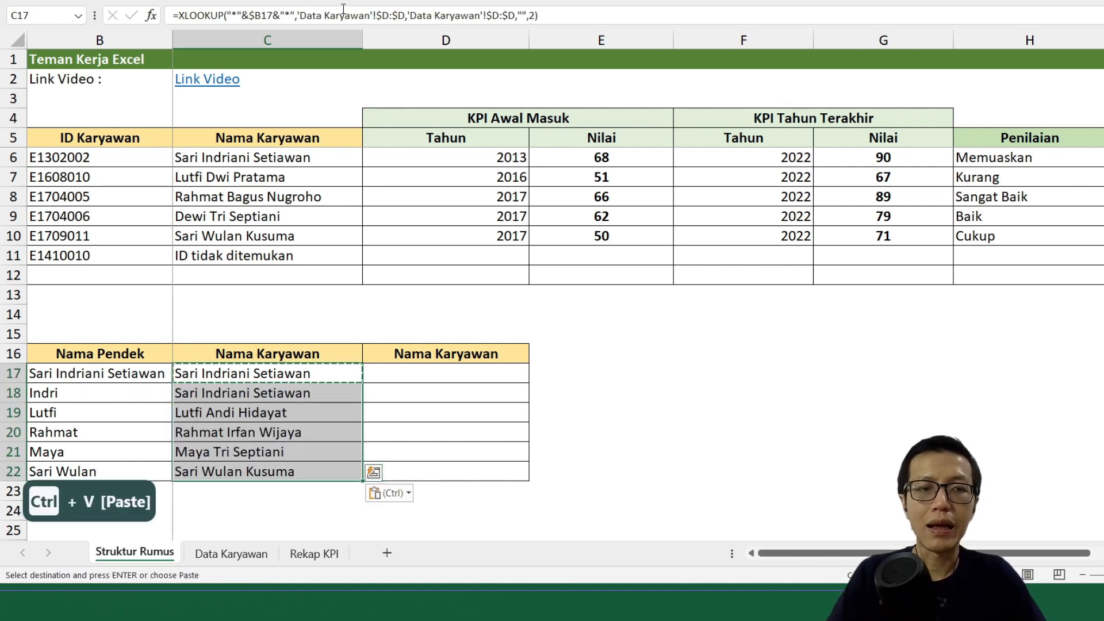
key("Escape")
key("Down")
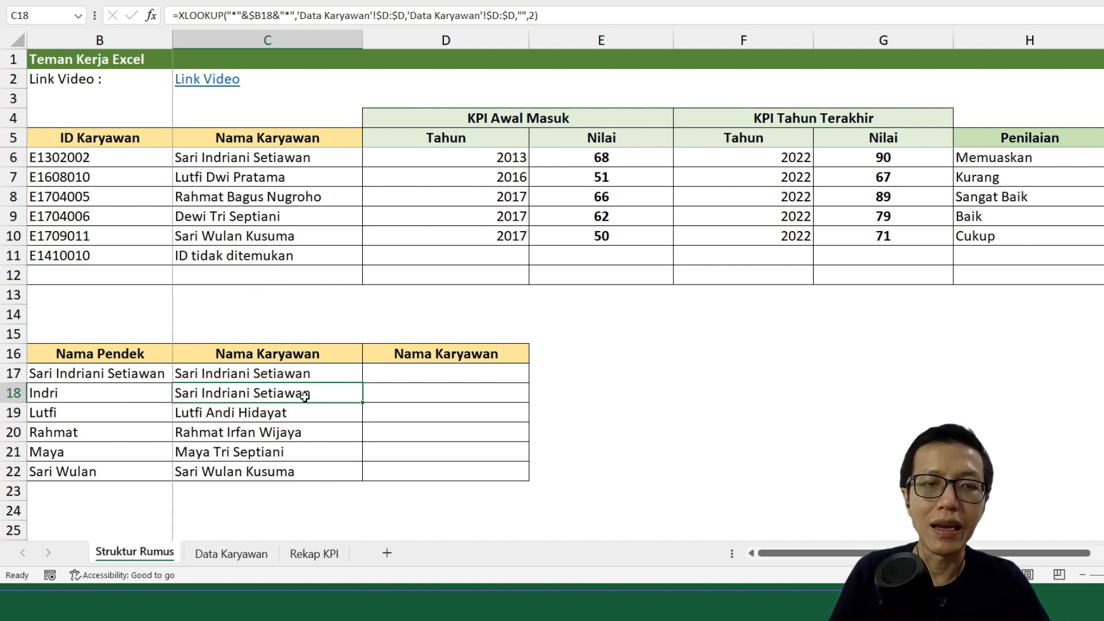
- Filter the Nama Karyawan column of the Data Karyawan sheet by the short name listed in B18 of Struktur Rumus
left_click(239, 552)
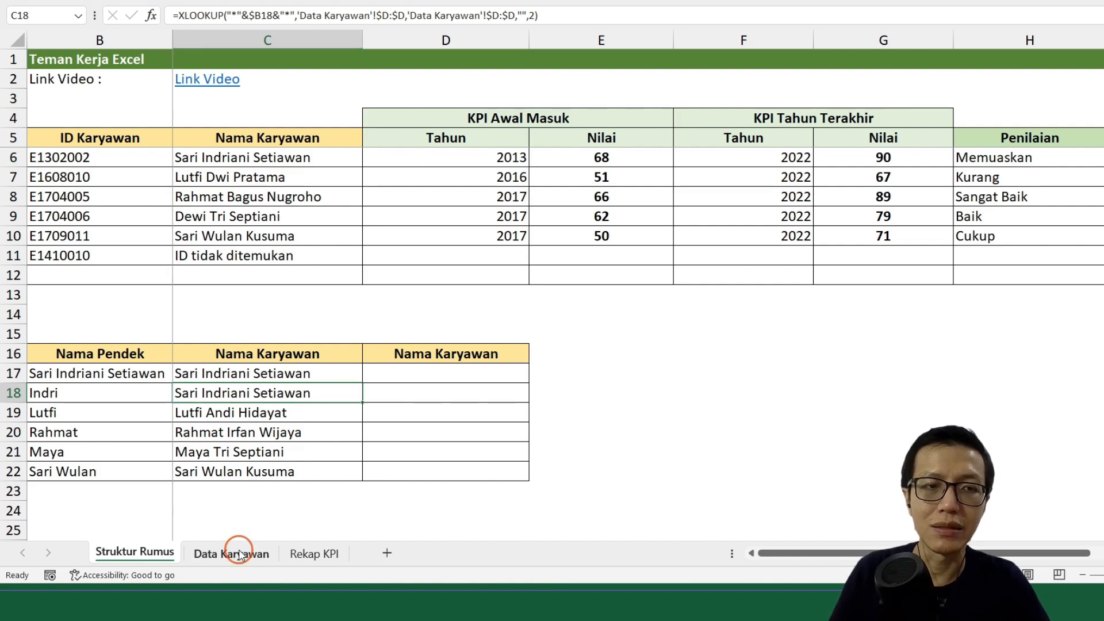
left_click(406, 100)
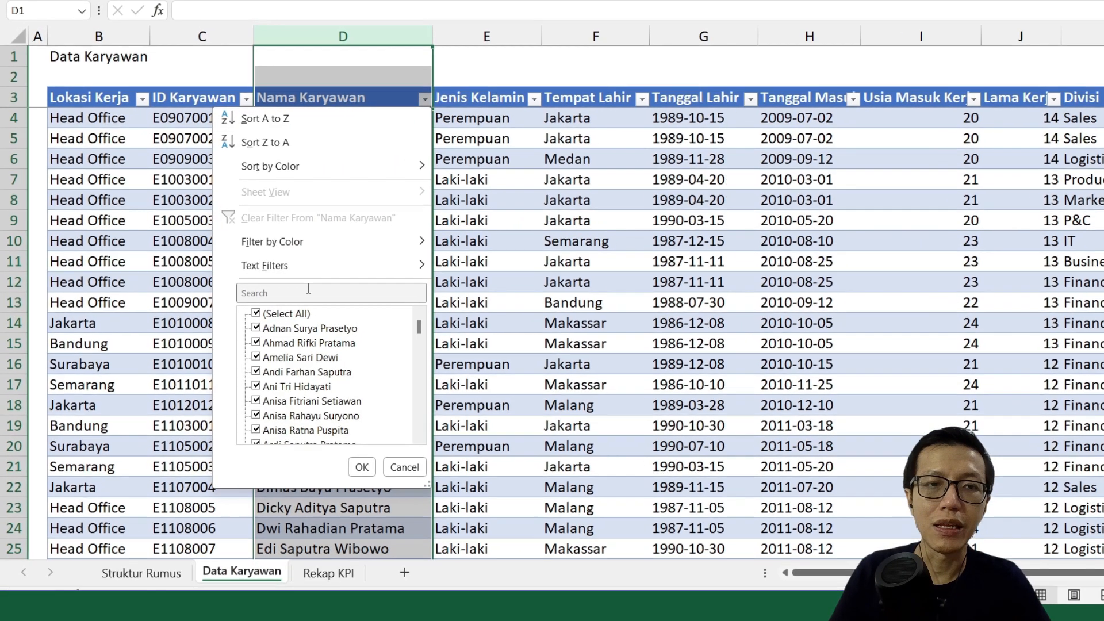
left_click(309, 292)
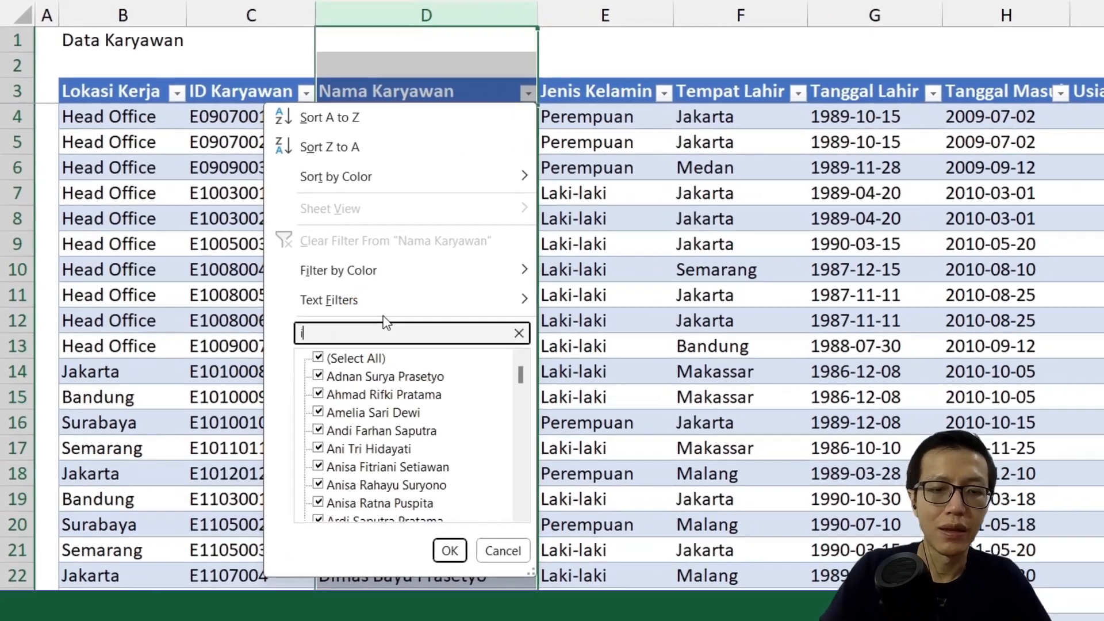
type("indri")
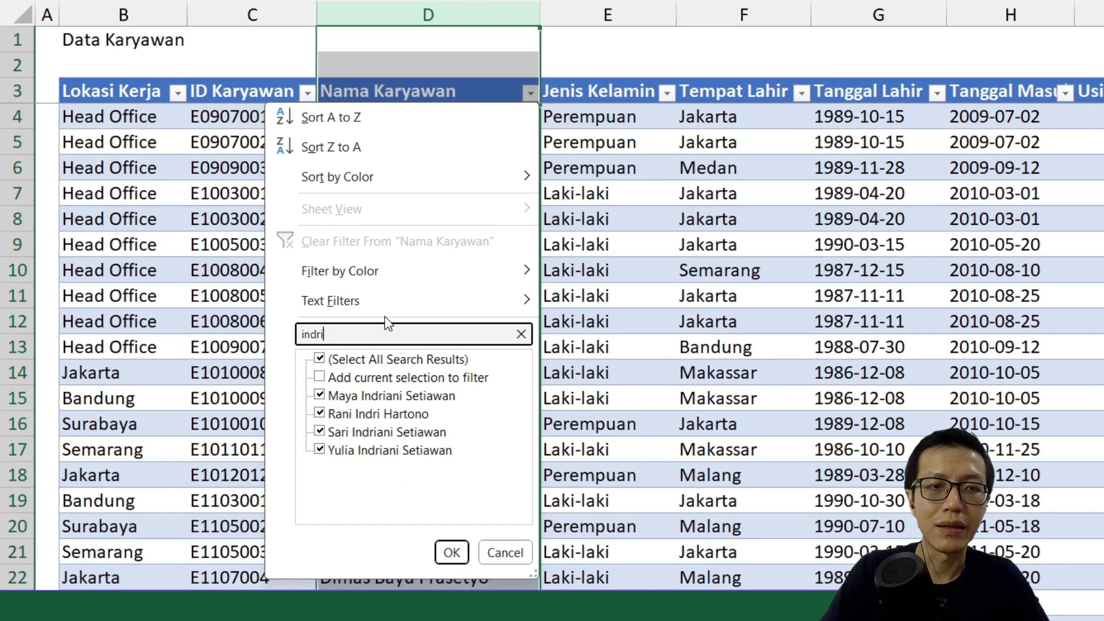
key("Return")
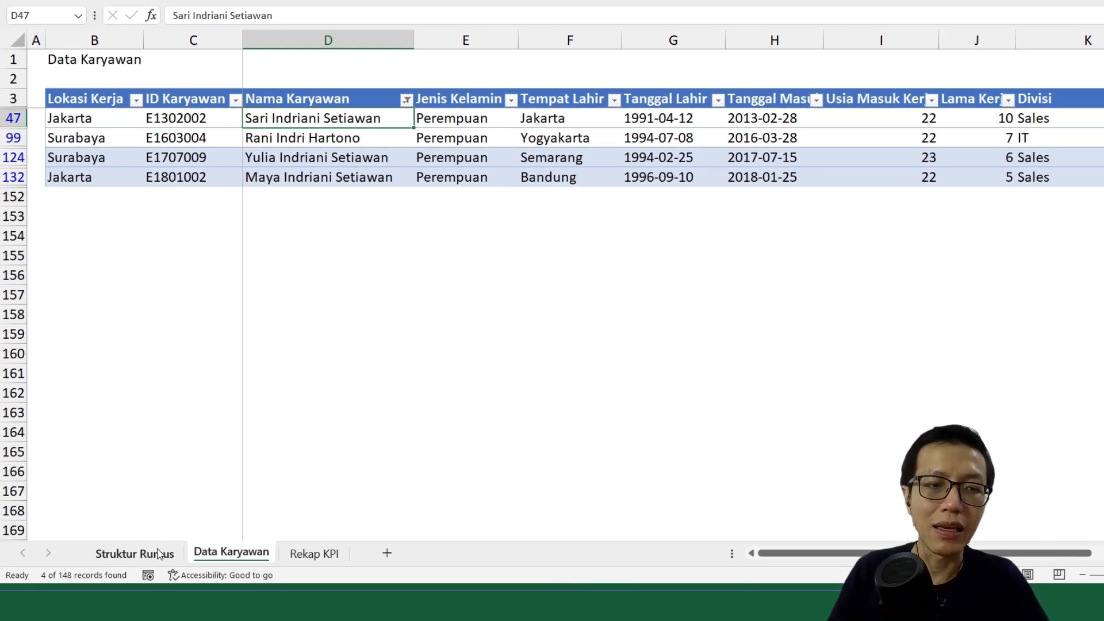
- Copy the XLOOKUP formula from C17 of Struktur Rumus into D17, under the second Nama Karyawan heading
left_click(160, 554)
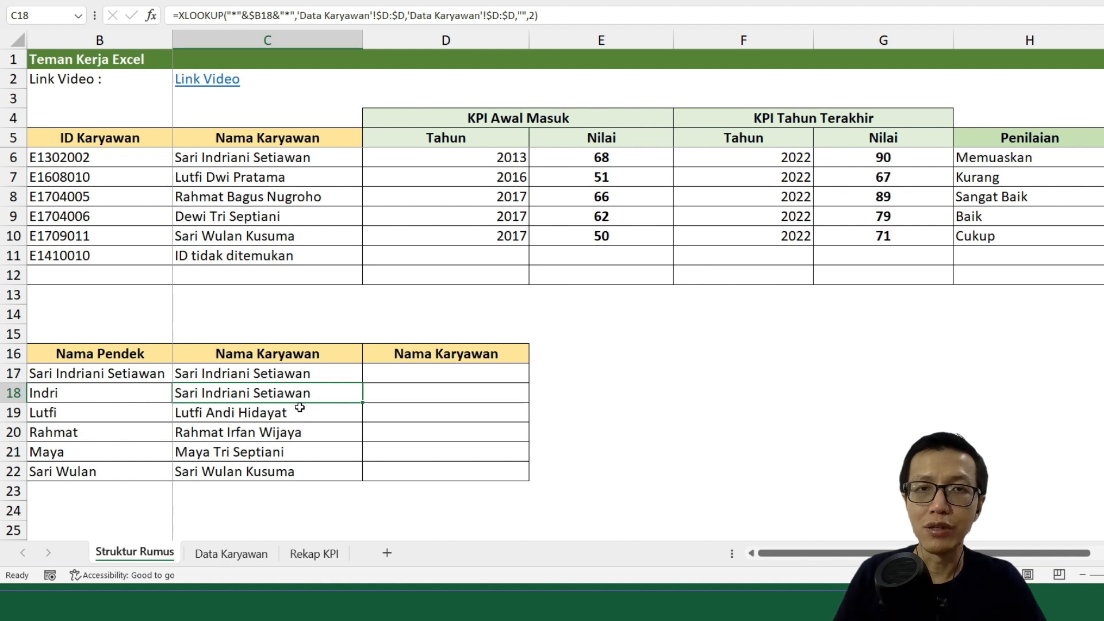
left_click(306, 373)
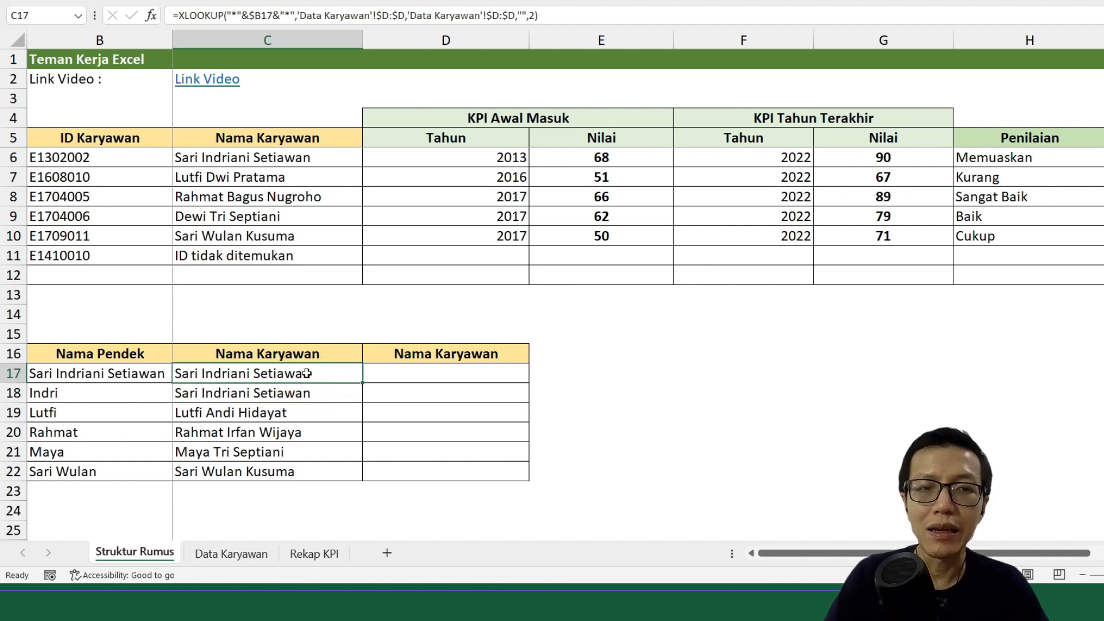
key("ctrl+c")
key("Right")
key("ctrl+v")
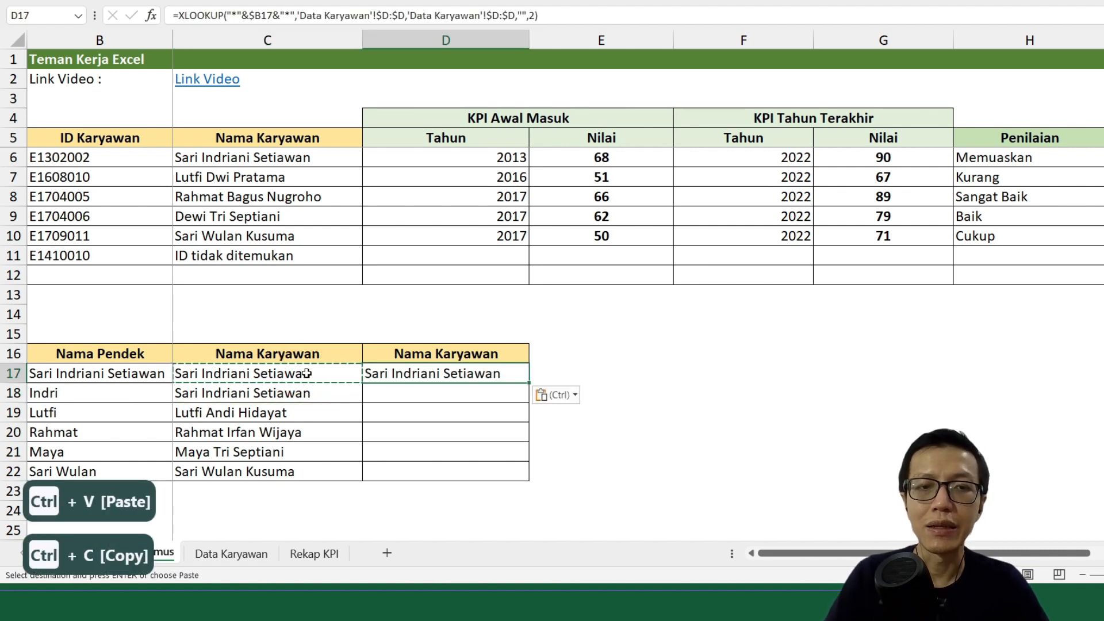
- Add search mode -1, search last-to-first, as the final argument of the D17 XLOOKUP formula
key("F2")
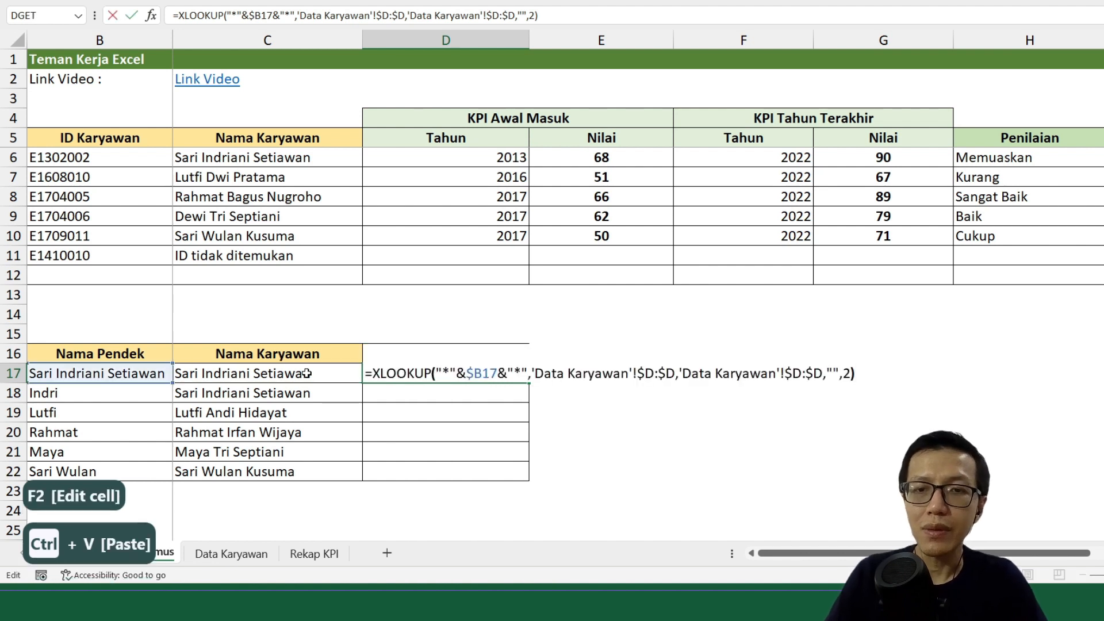
key("Left")
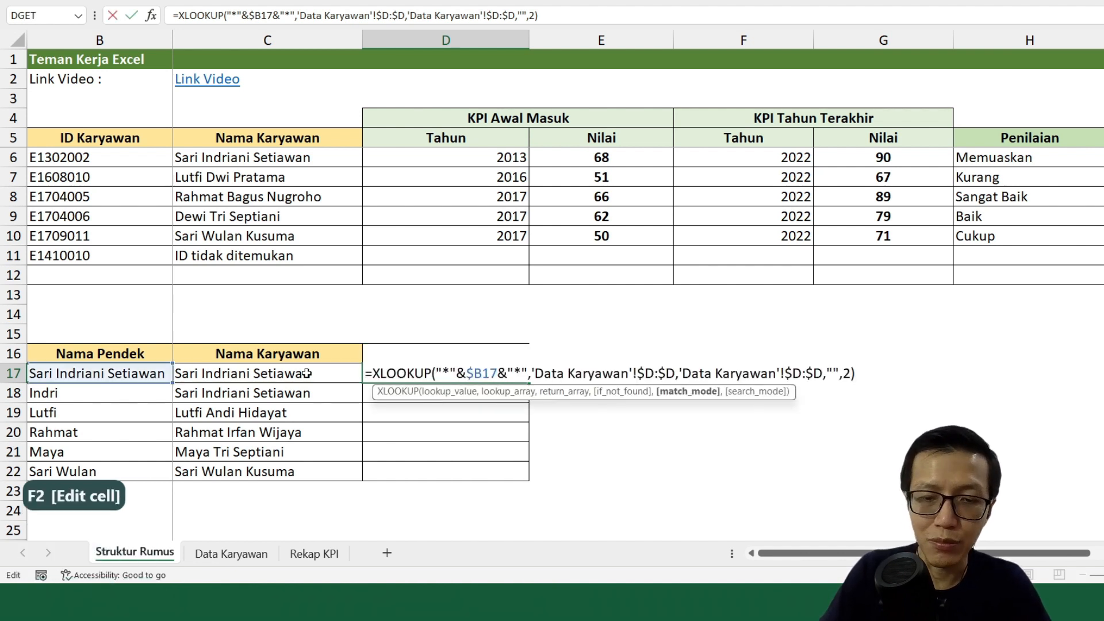
type(",")
key("Down")
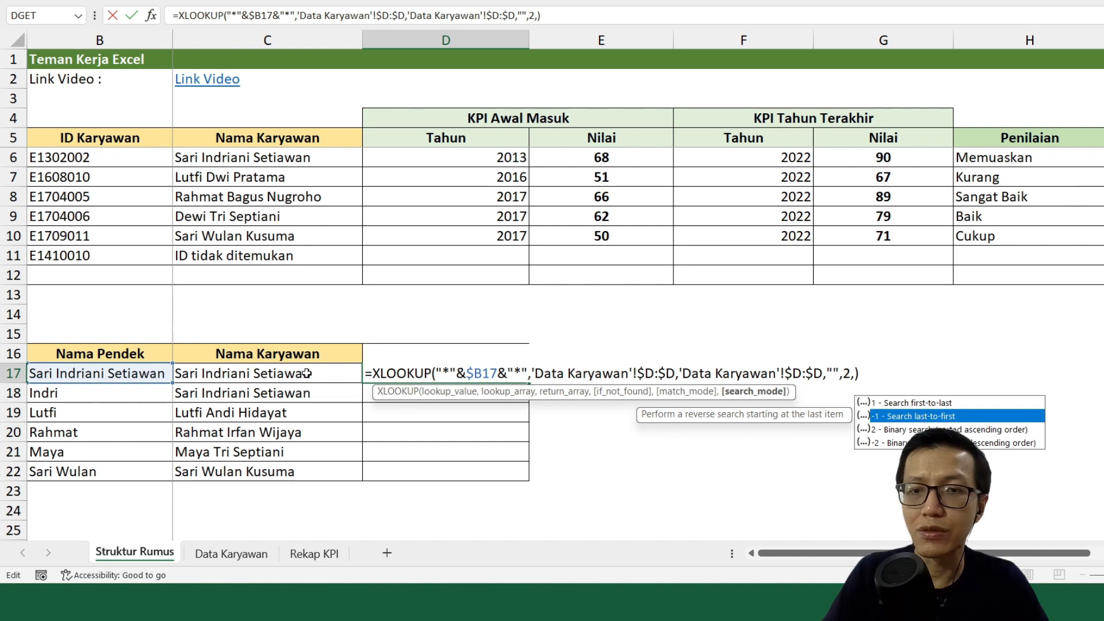
key("Tab")
key("Return")
key("Up")
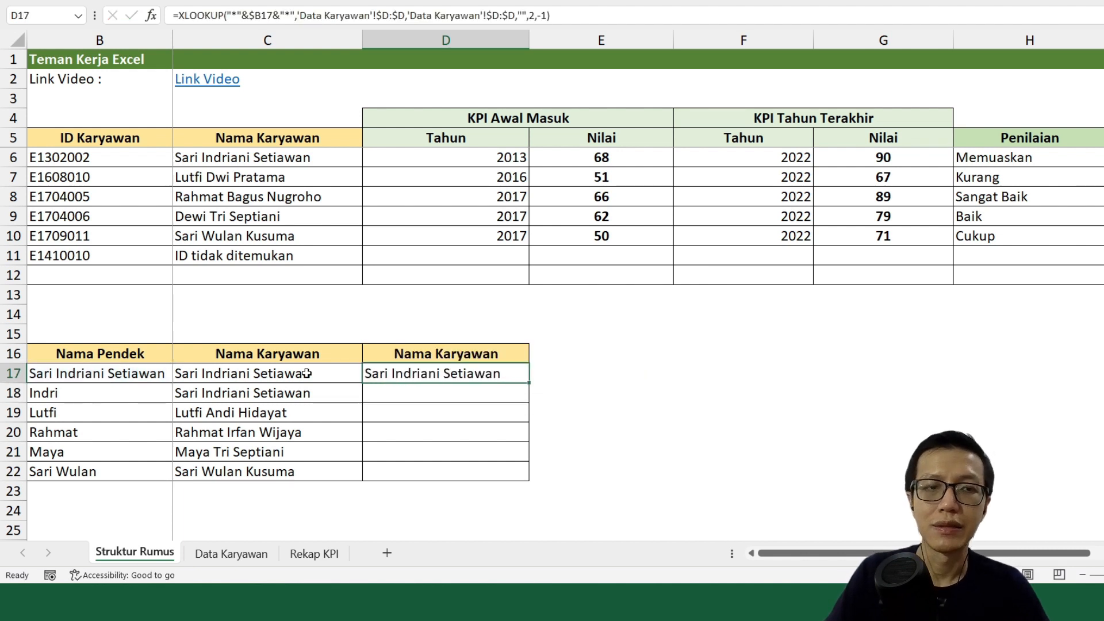
- Copy the last-to-first XLOOKUP formula from D17 down to D18:D22
key("ctrl+c")
key("shift+Down")
key("shift+Down")
key("shift+Down")
key("shift+Down")
key("shift+Down")
key("ctrl+v")
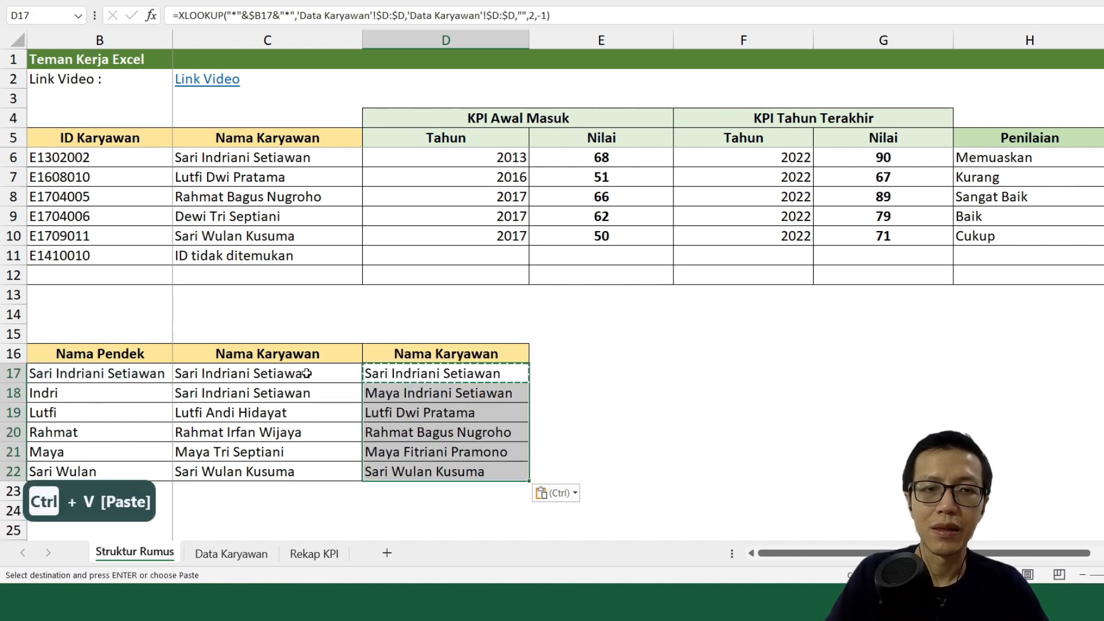
key("Escape")
- Compare the first-to-last result in C18 with the last-to-first result in D18
left_click(307, 373)
key("Down")
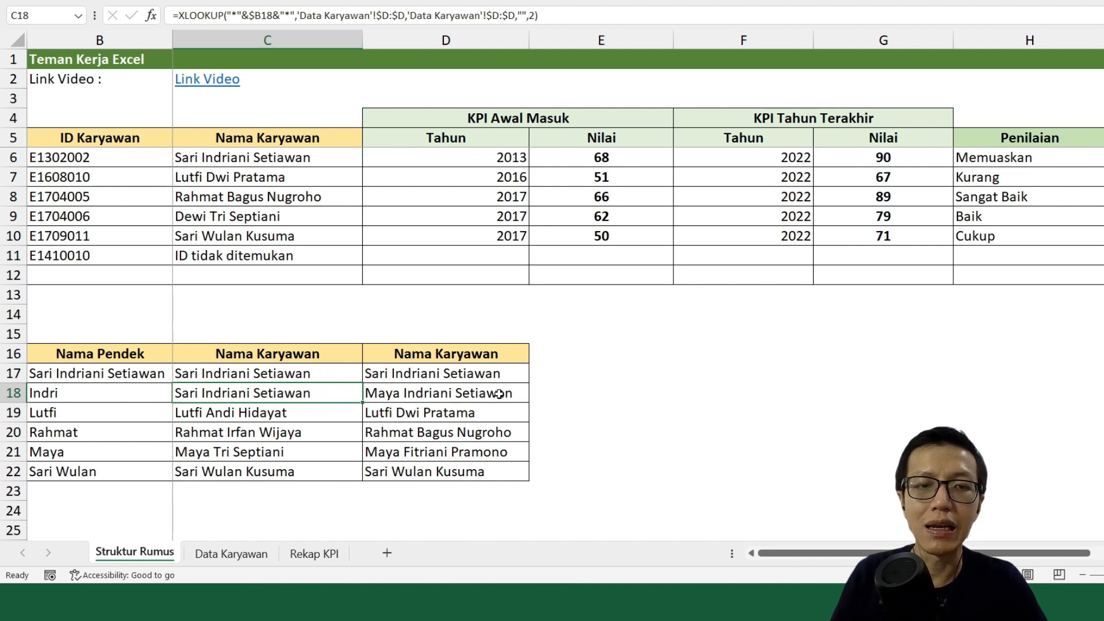
left_click(521, 392)
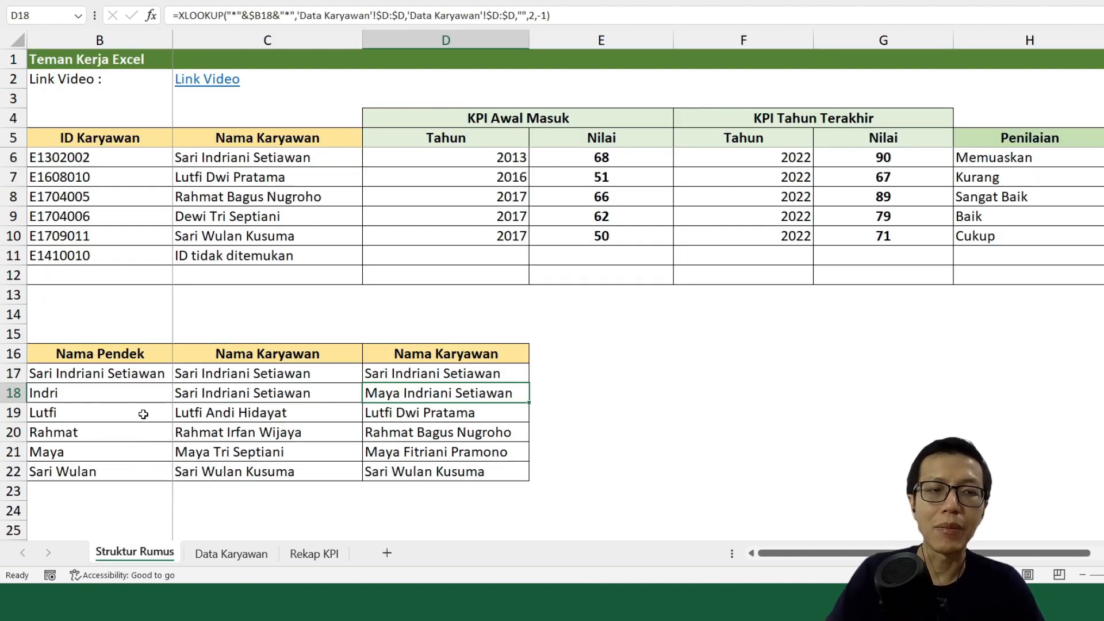
- Make the short name in B18 more specific by adding the first name of the employee found in D18 before it
left_click(68, 395)
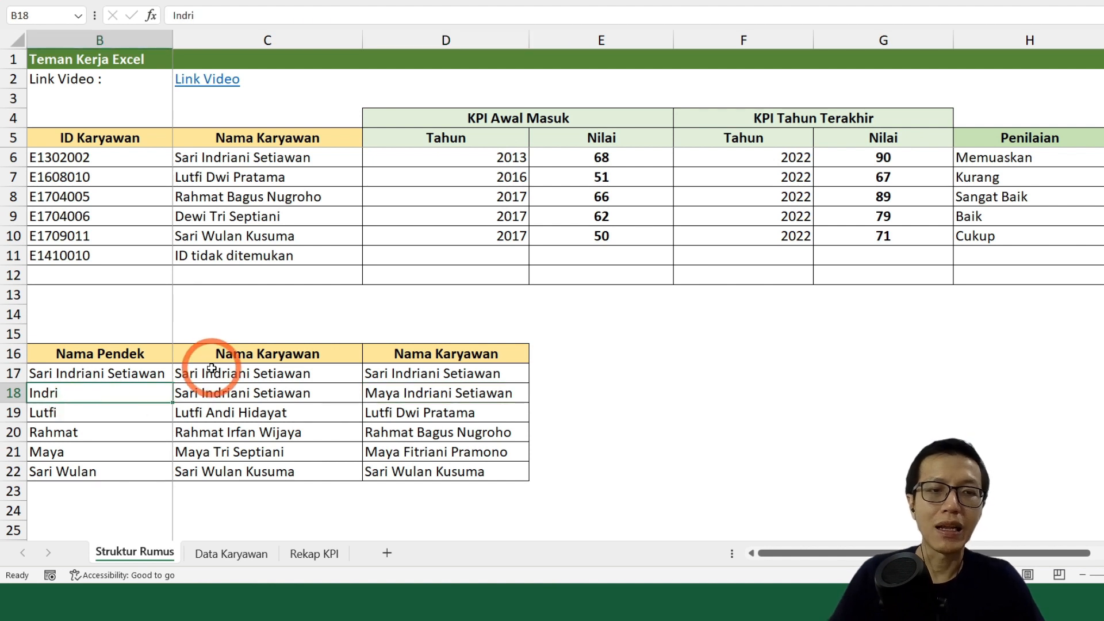
key("F2")
key("ctrl+Left")
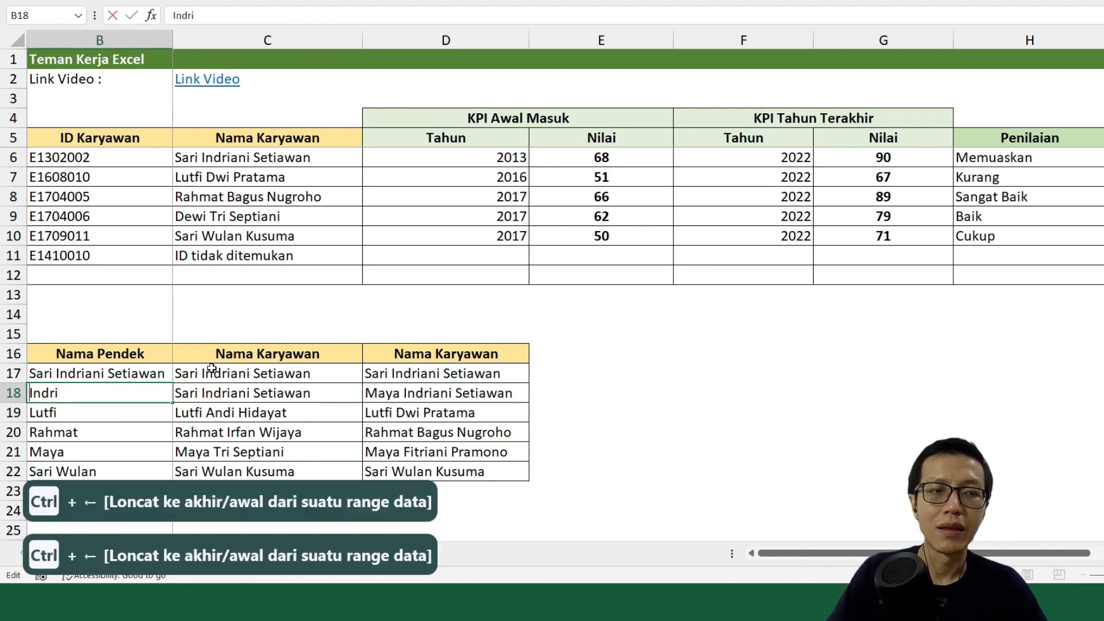
type("May")
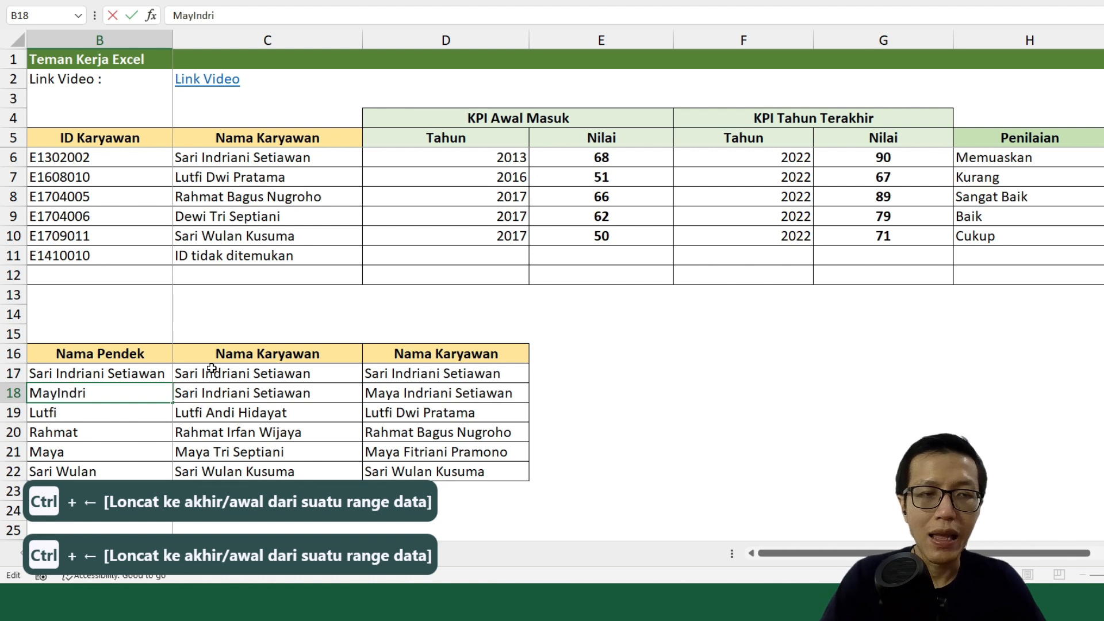
type("a")
key("Return")
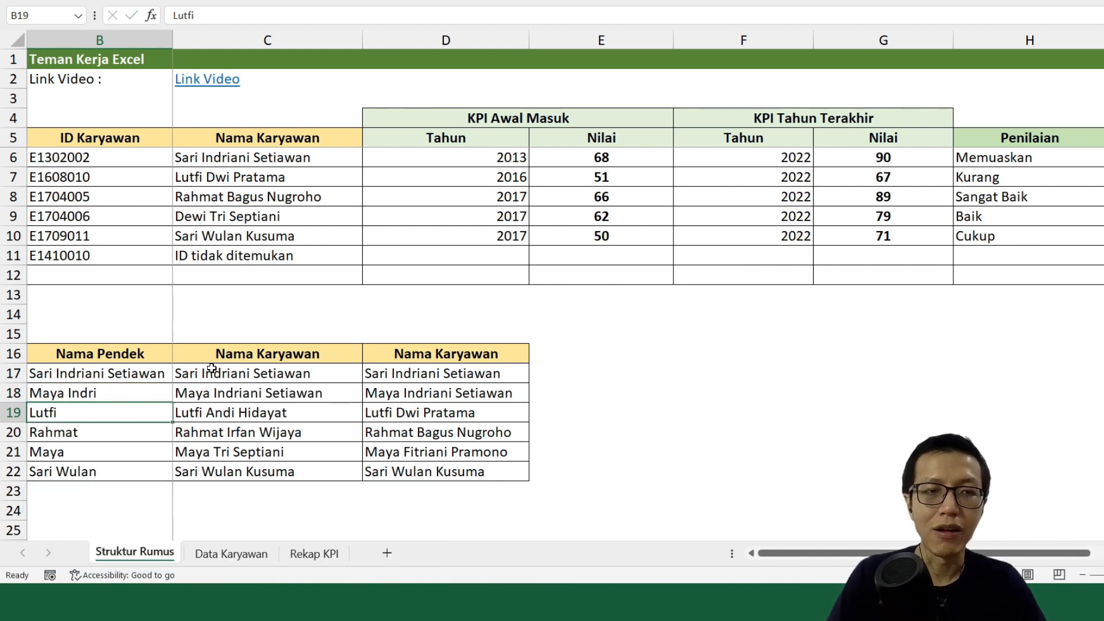
left_click(145, 391)
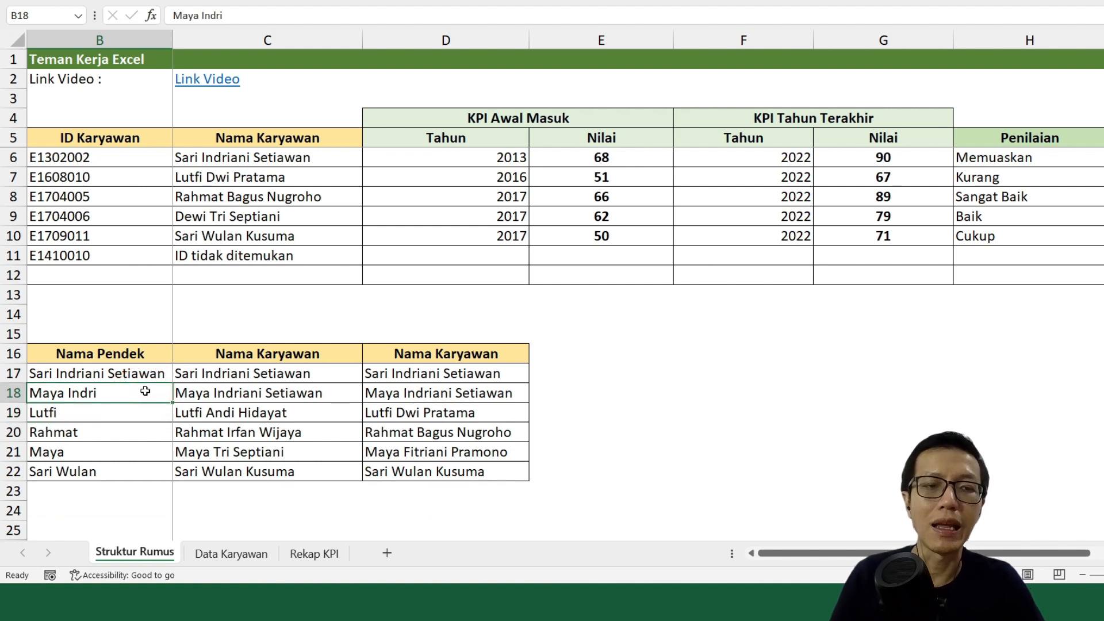